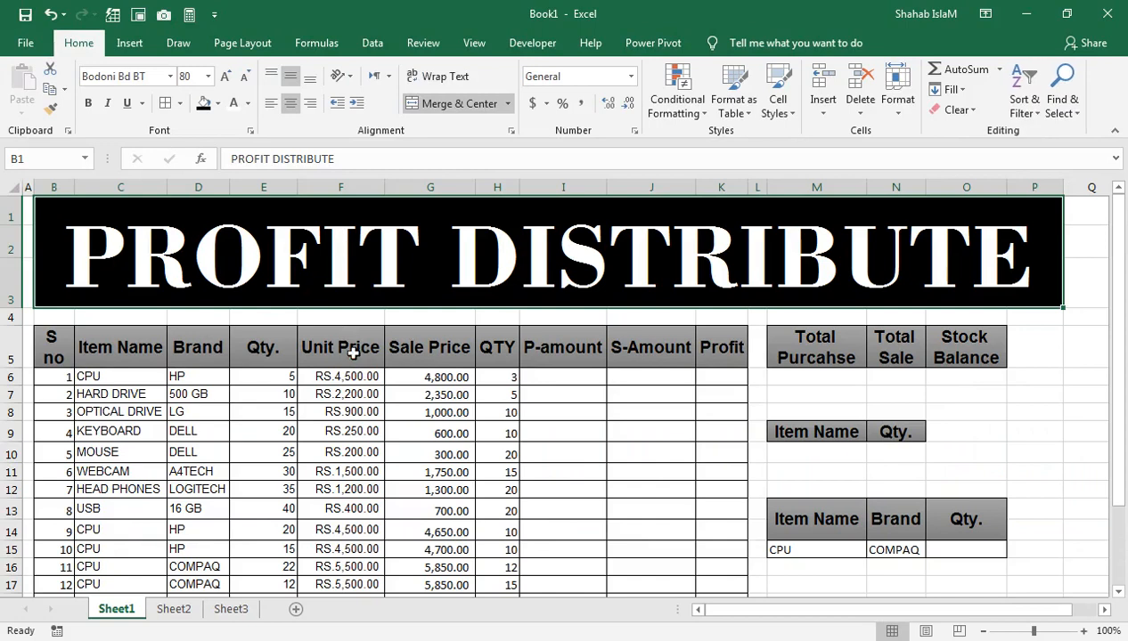
click(361, 352)
ctrl+click(390, 375)
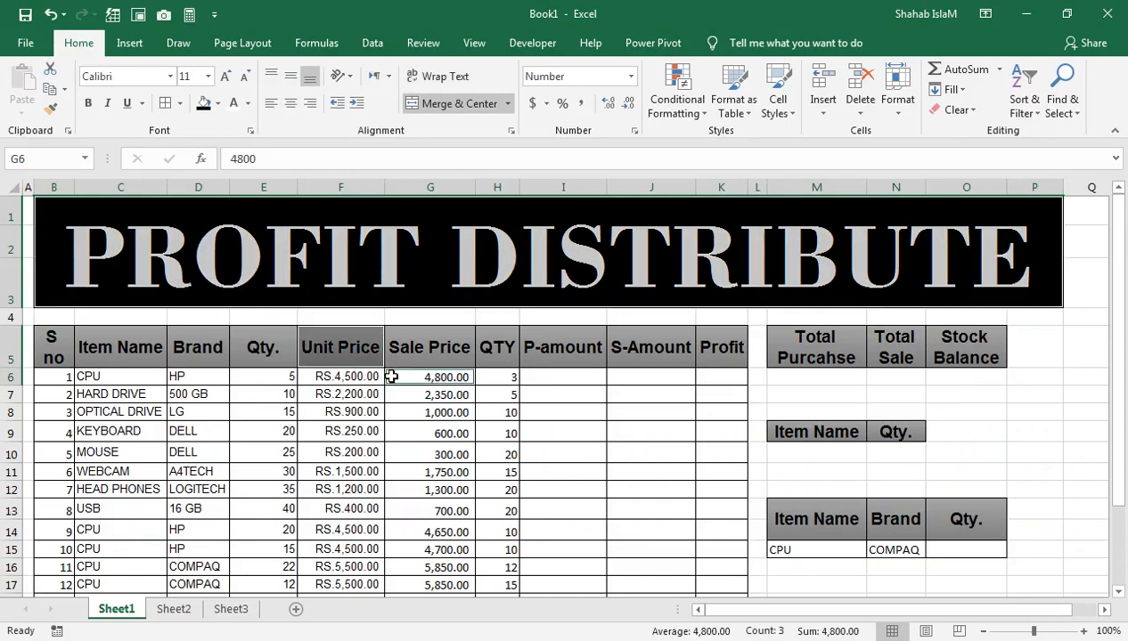
click(428, 413)
click(504, 394)
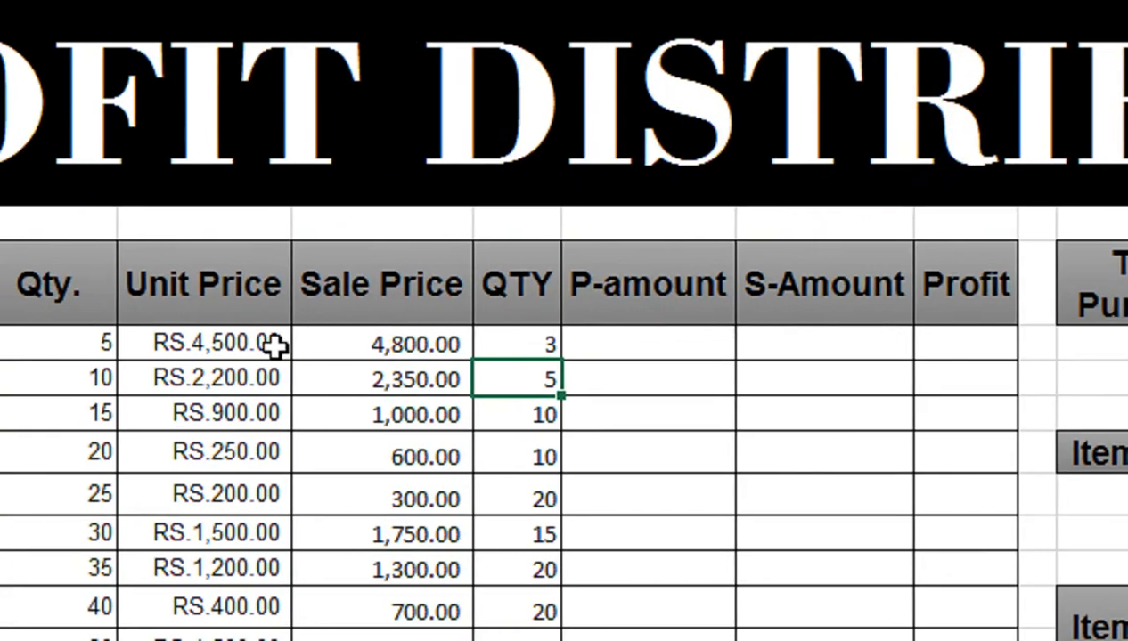
Step: Calculate the first item's P-amount in I6 with the formula =F6*E6, multiplying unit price by purchased quantity
click(636, 330)
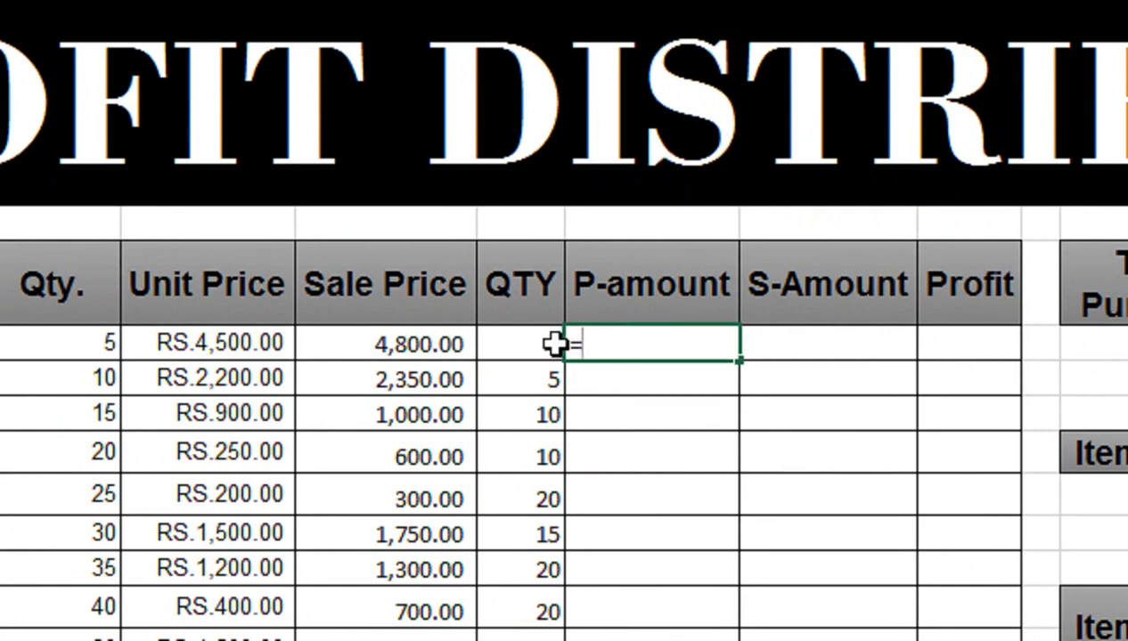
text(=)
click(208, 340)
text(*)
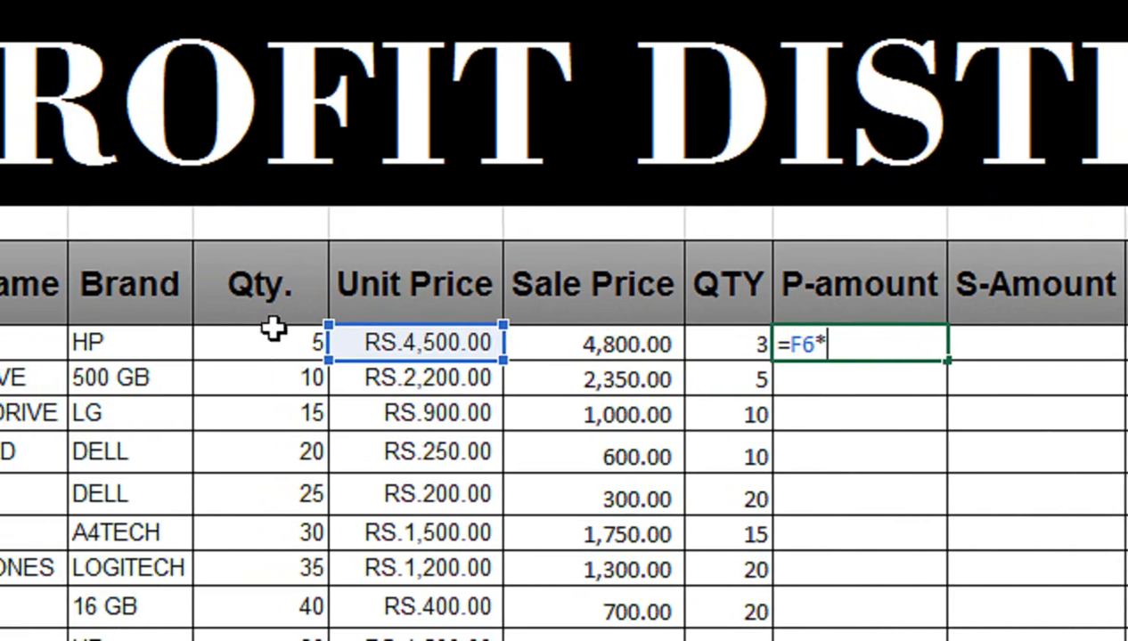
click(151, 337)
key(Return)
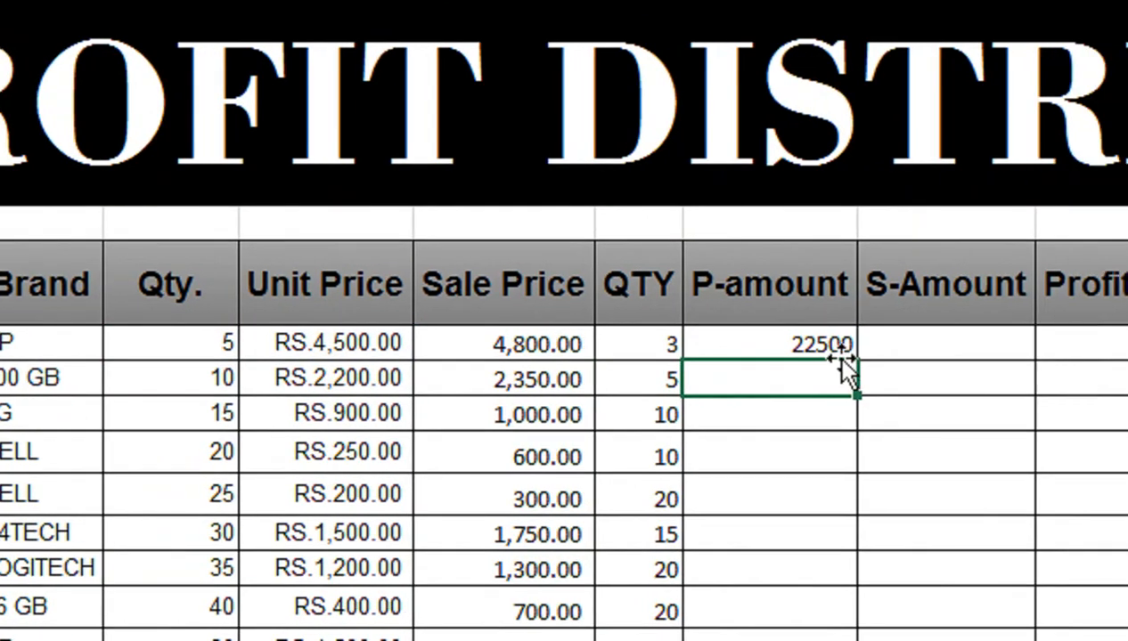
Step: Fill the P-amount formula from I6 down to the last item in row 25
click(942, 343)
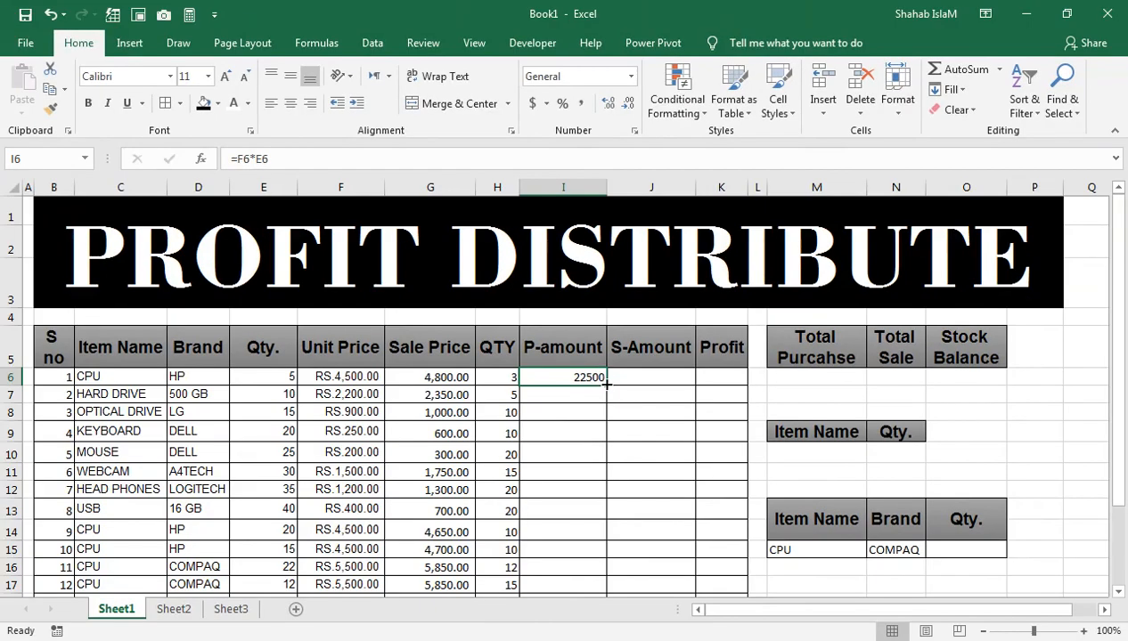
double_click(857, 361)
drag(822, 494, 574, 518)
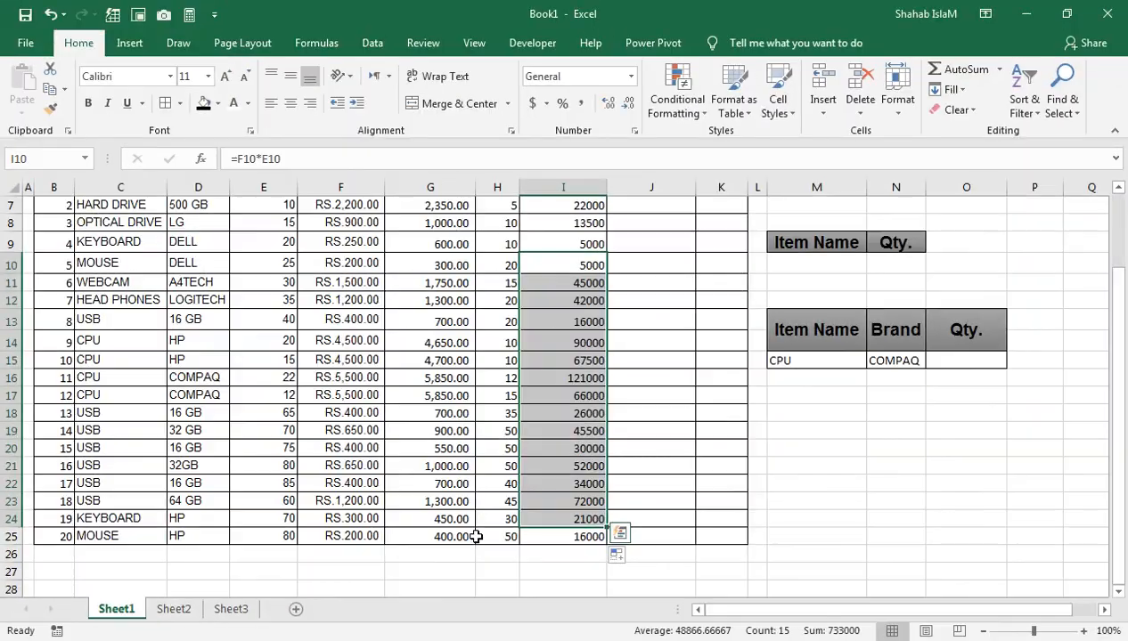
click(564, 538)
key(ctrl+Up)
key(ctrl+Up)
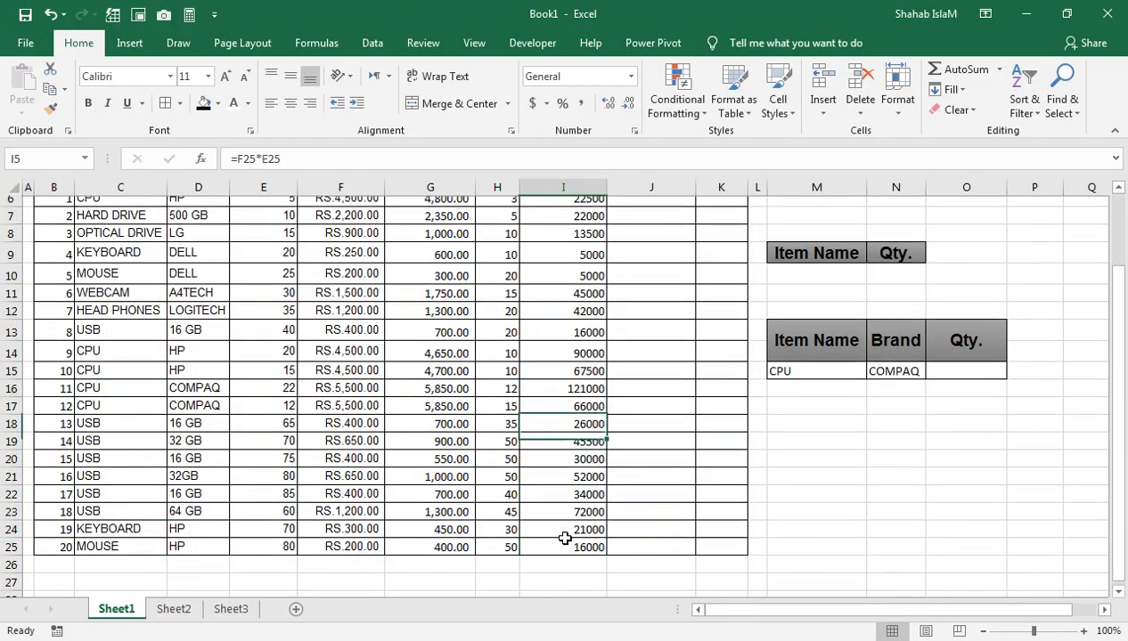
Step: Calculate the first item's S-Amount in J6 with =G6*H6 and fill the formula down to the last item
key(Down)
key(Down)
key(Down)
key(Right)
key(Right)
key(Right)
key(Right)
key(Right)
key(Right)
key(Right)
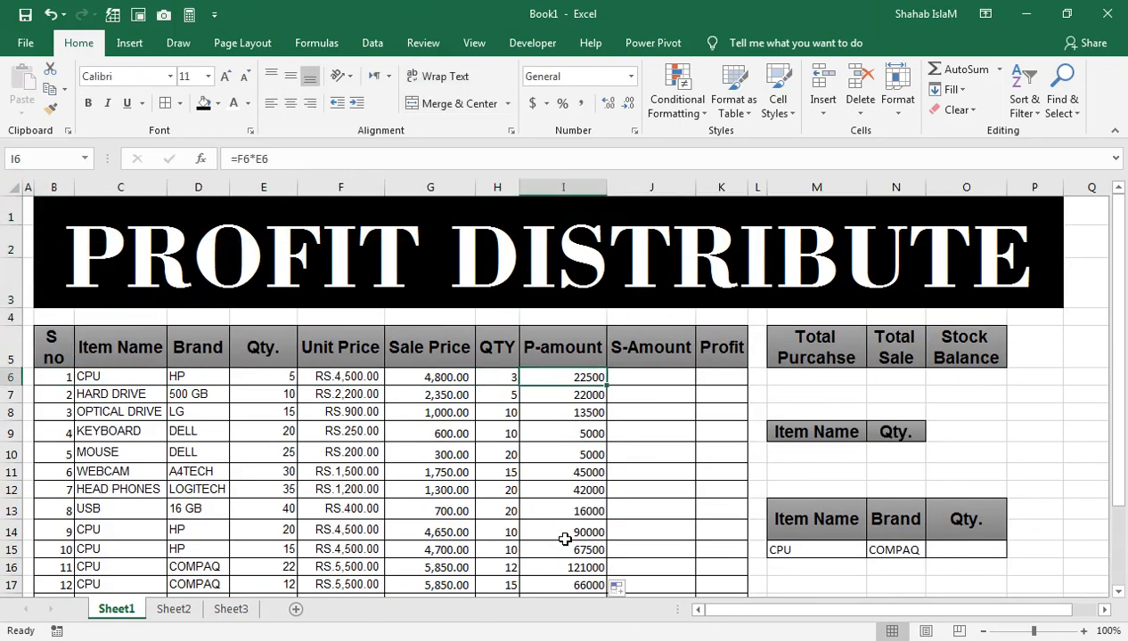
key(Right)
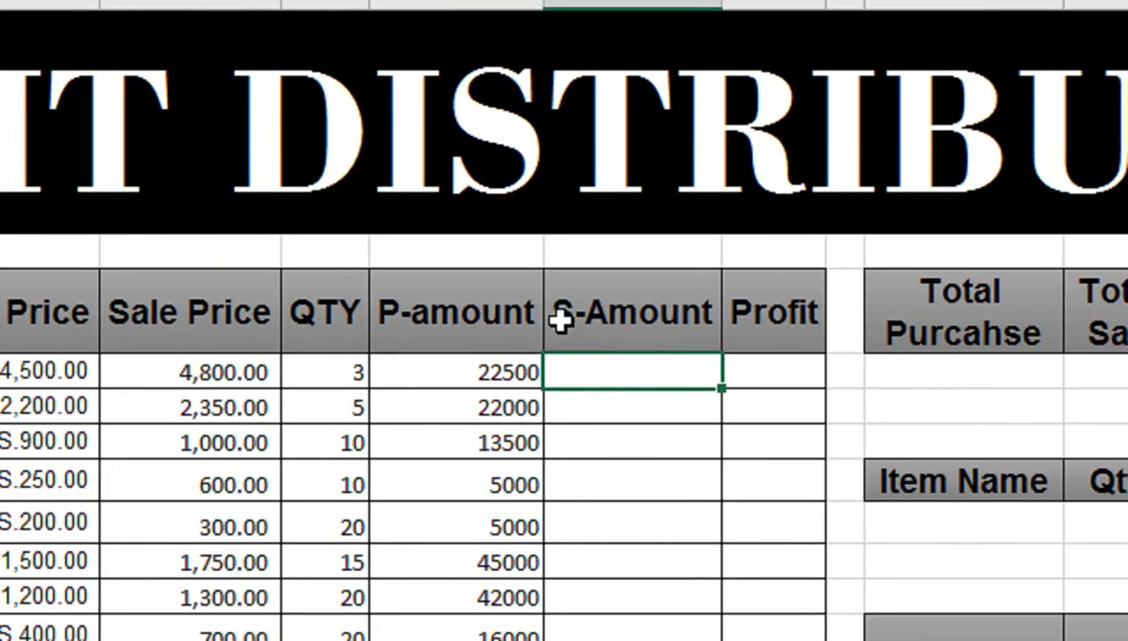
click(255, 372)
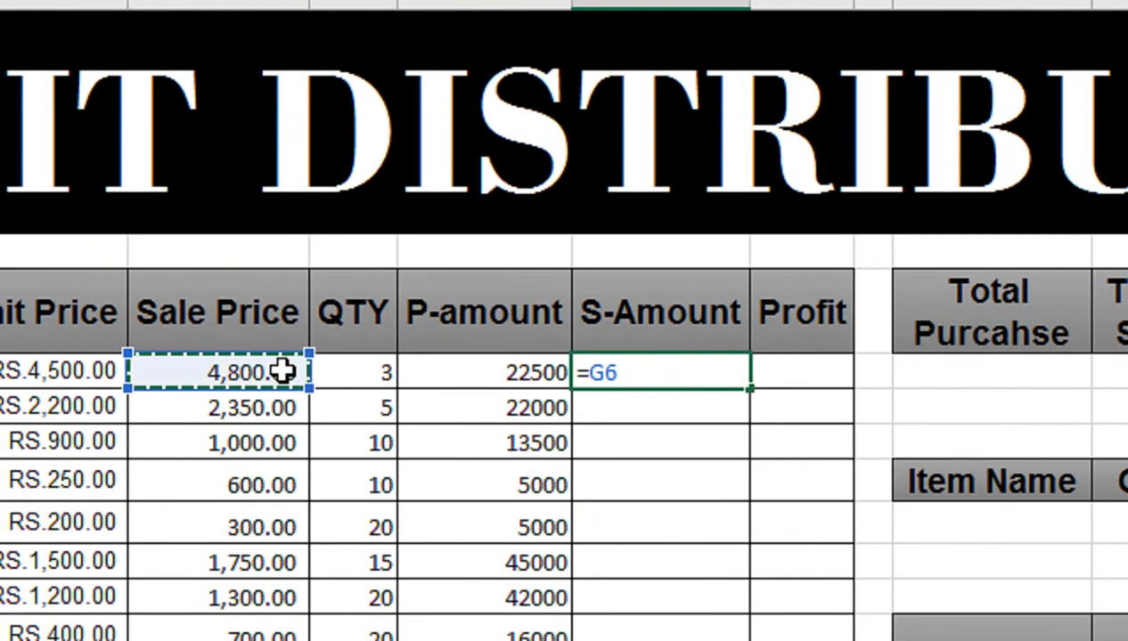
text(*)
click(330, 372)
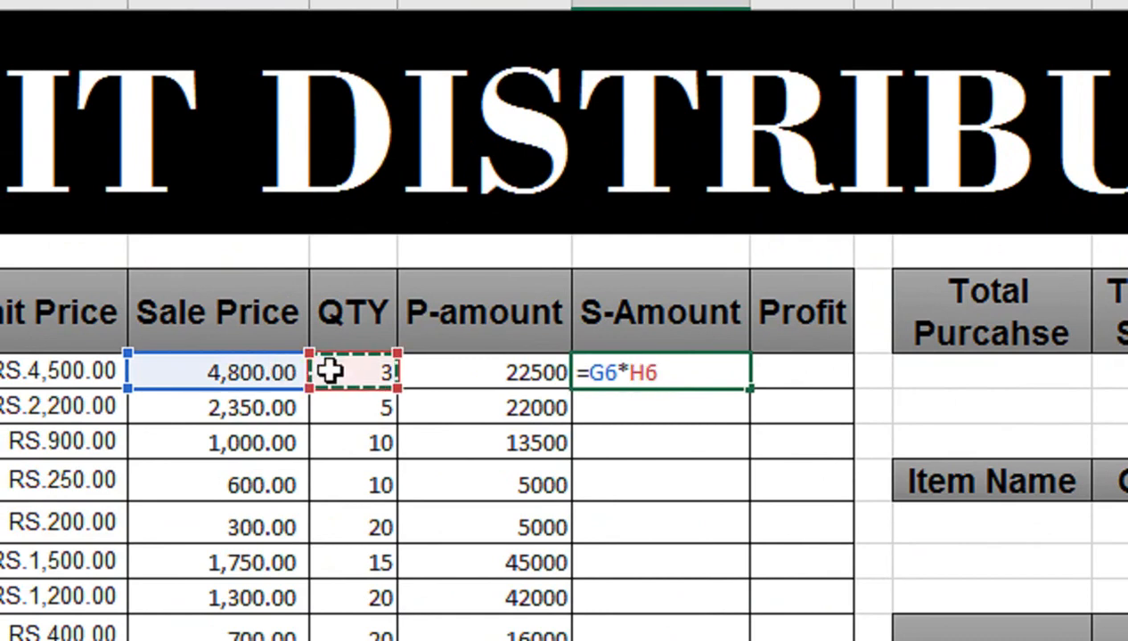
key(Return)
click(713, 374)
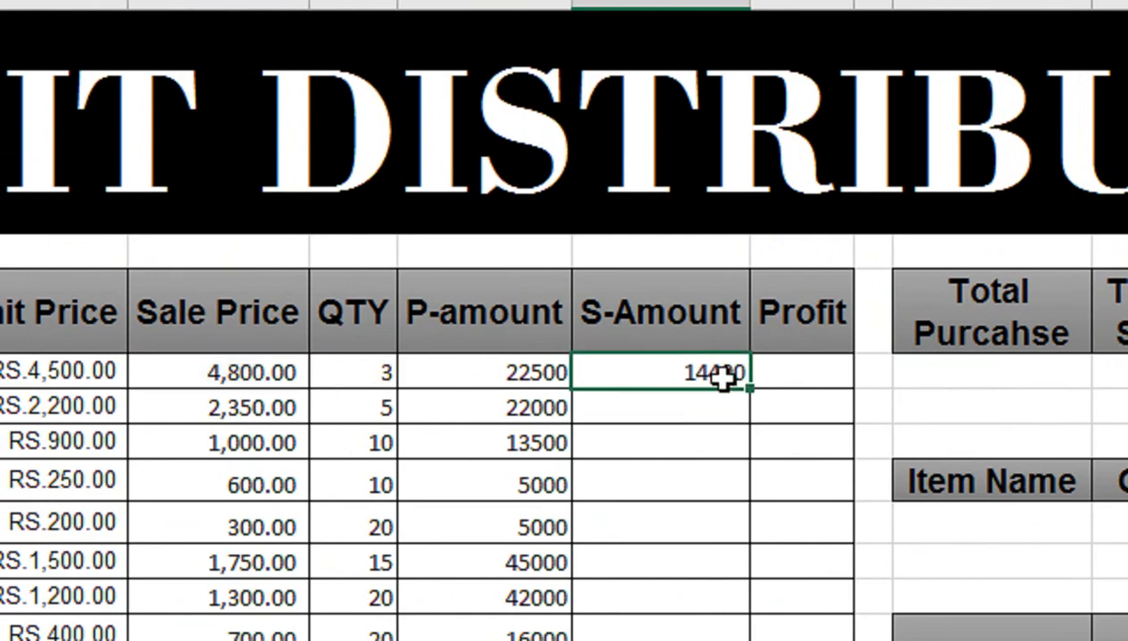
double_click(748, 389)
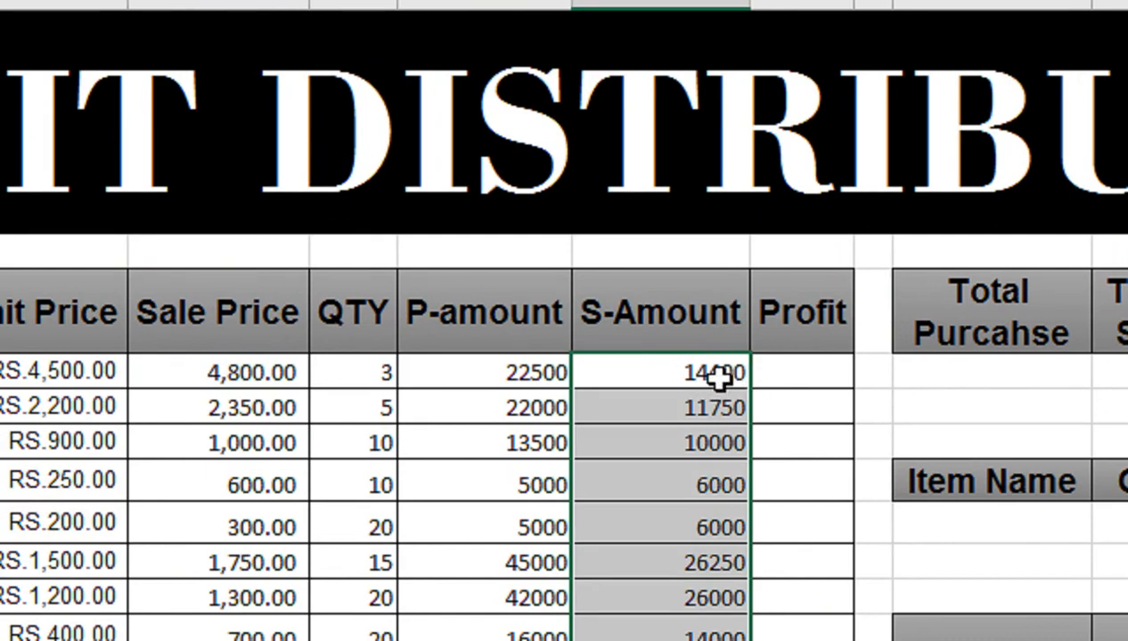
Step: Calculate the first item's profit in K6 with the formula =H6*(G6-F6)
click(810, 372)
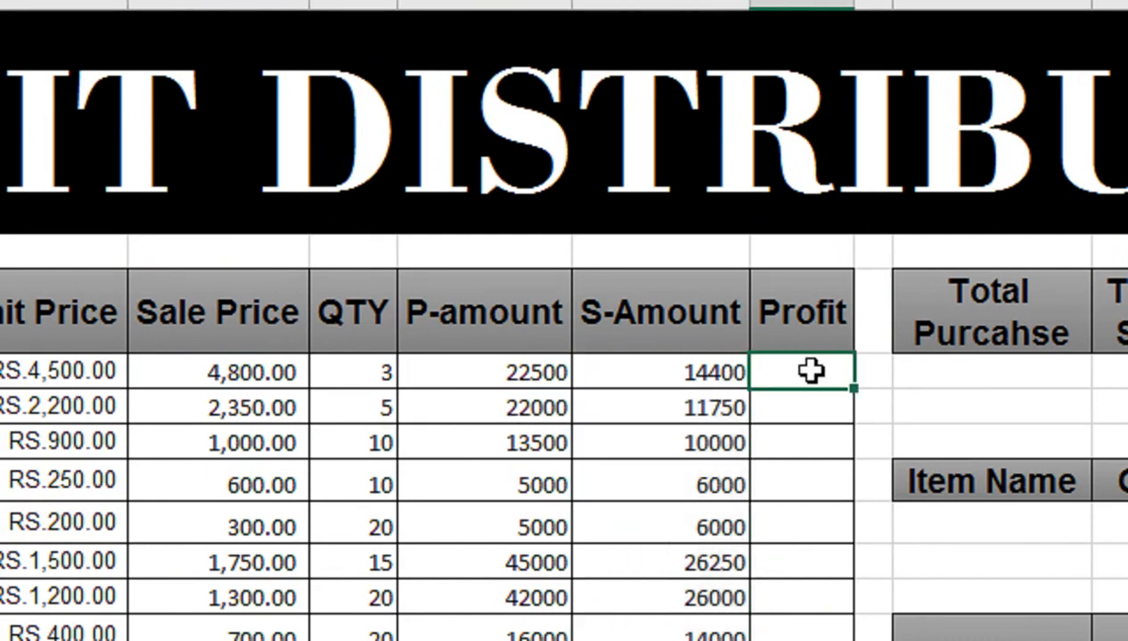
text(=)
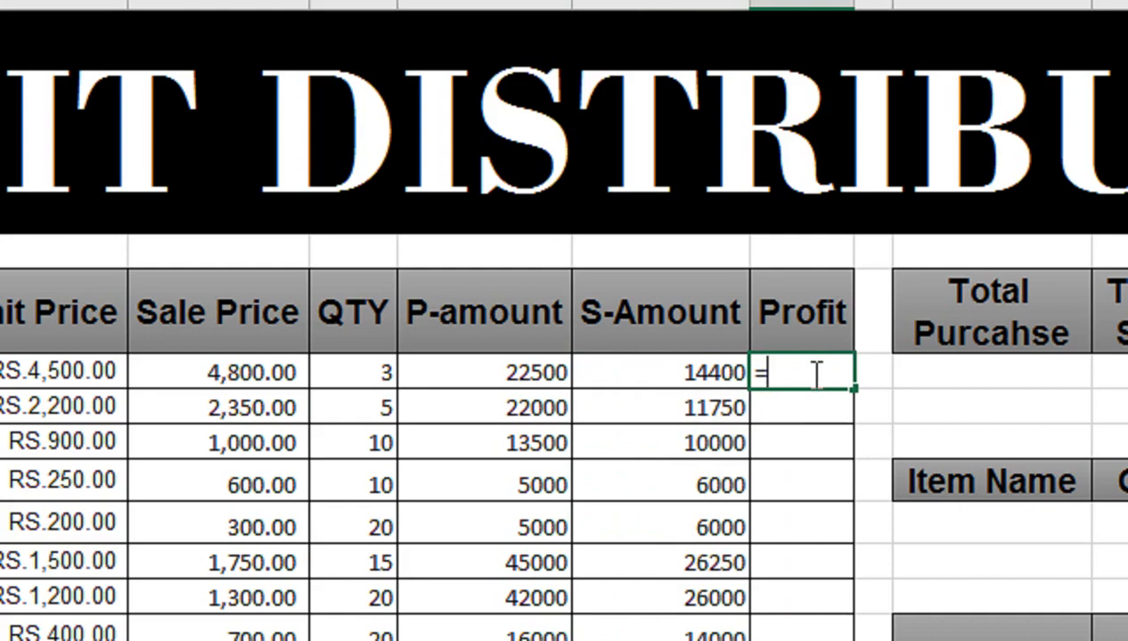
key(Left)
key(Left)
key(Left)
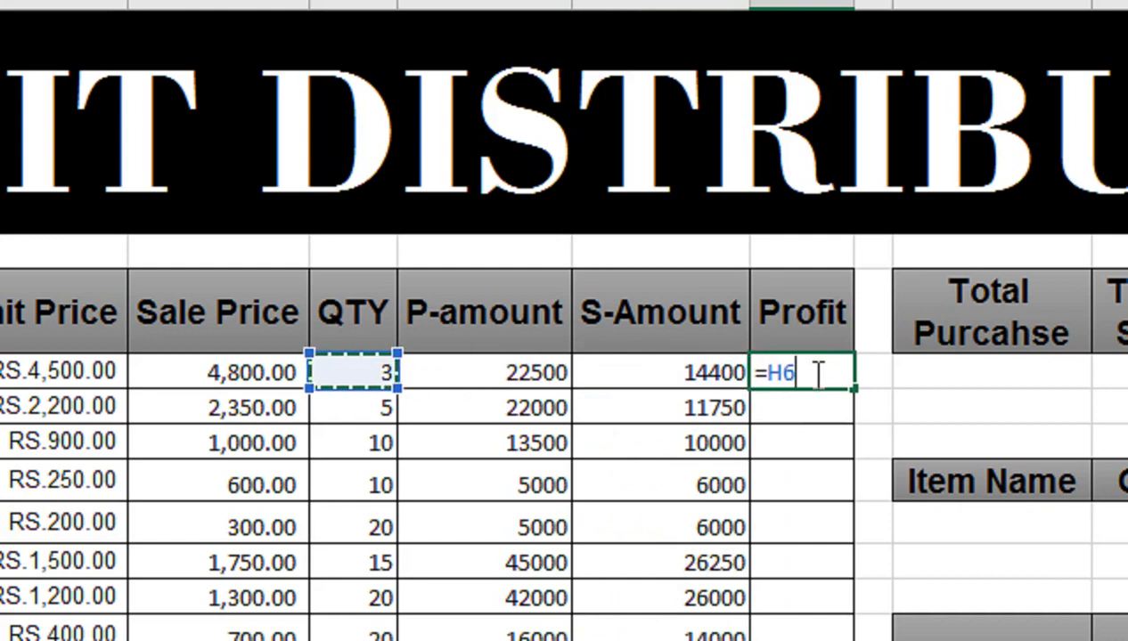
text(*)
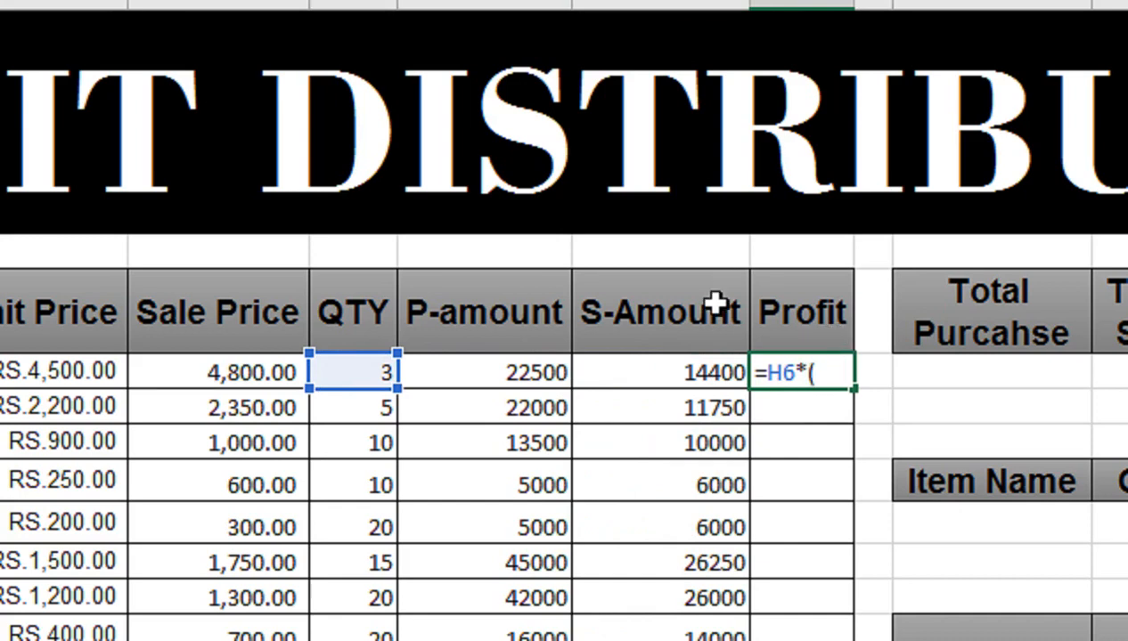
click(267, 372)
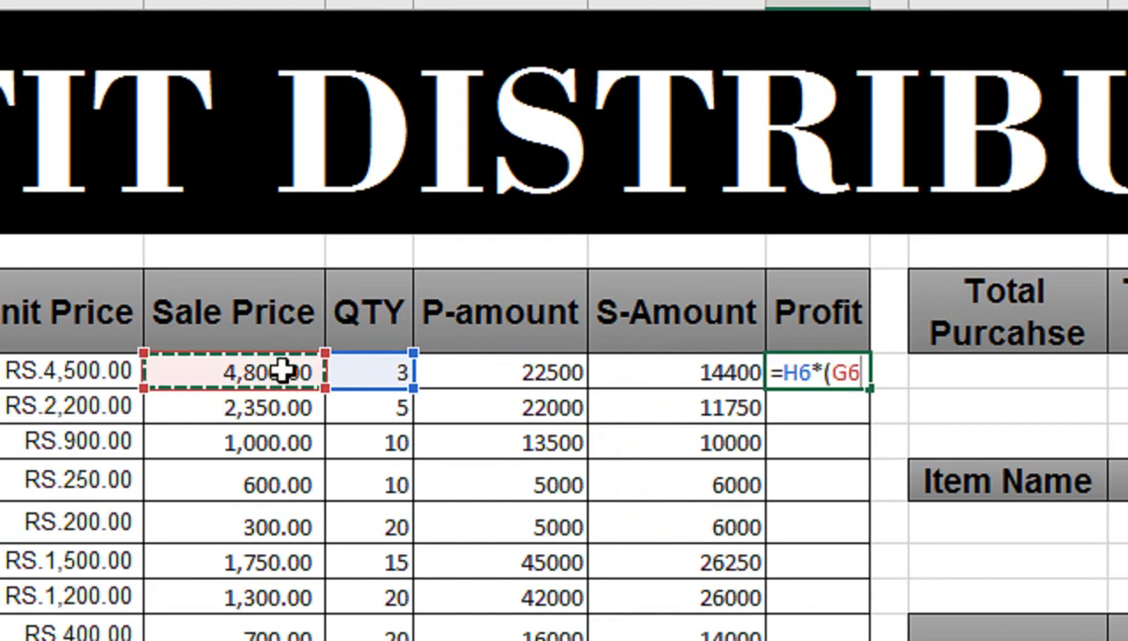
text(-)
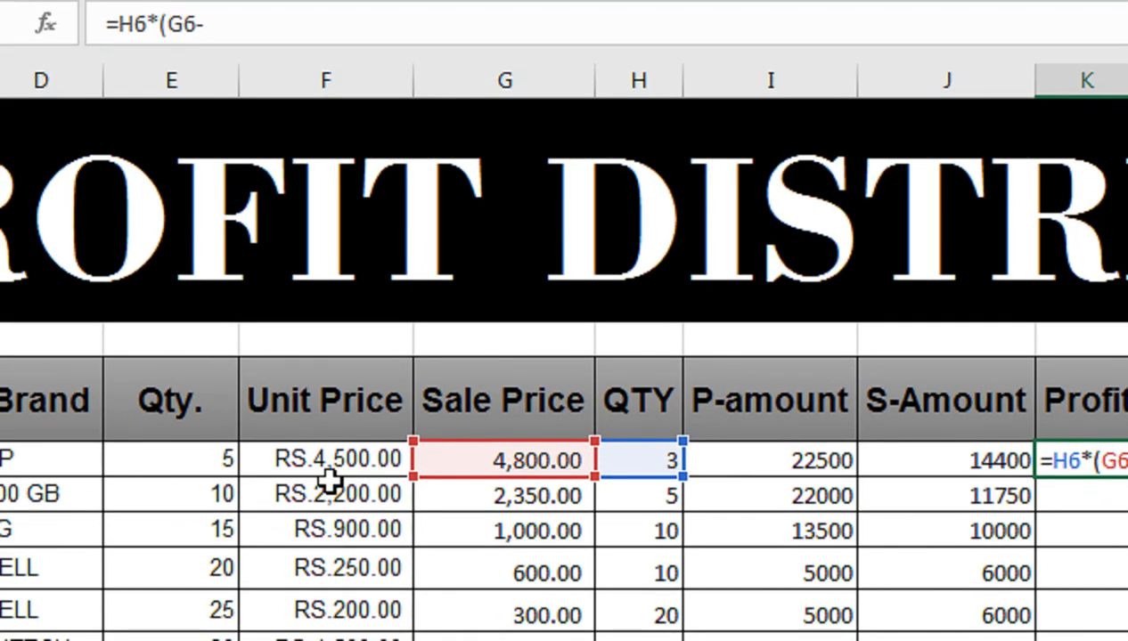
click(330, 481)
click(335, 456)
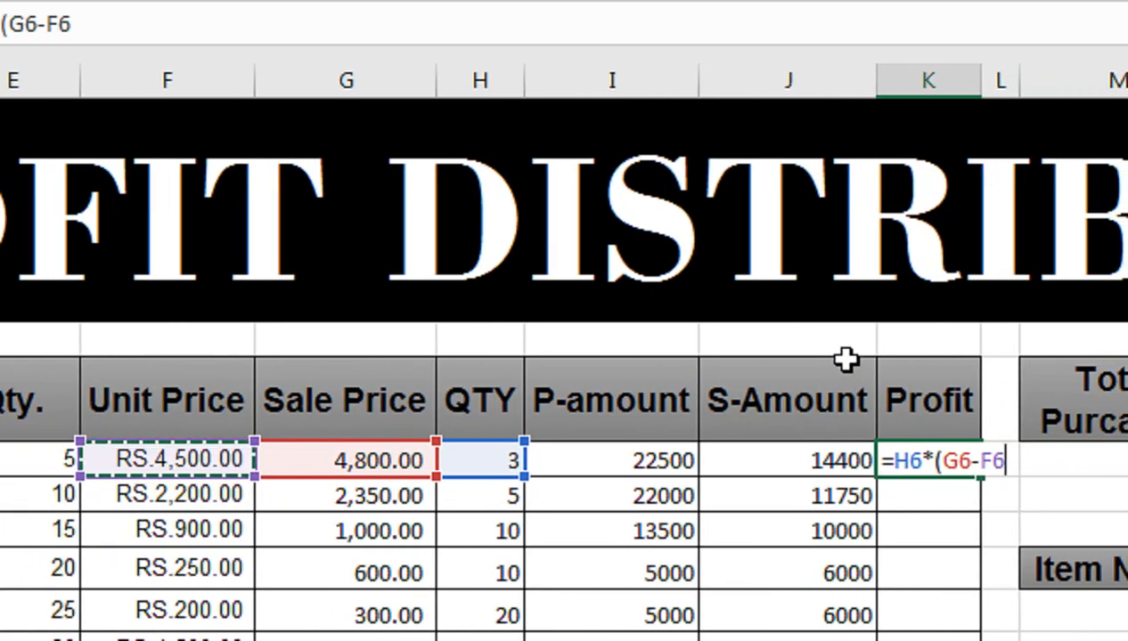
text())
key(Return)
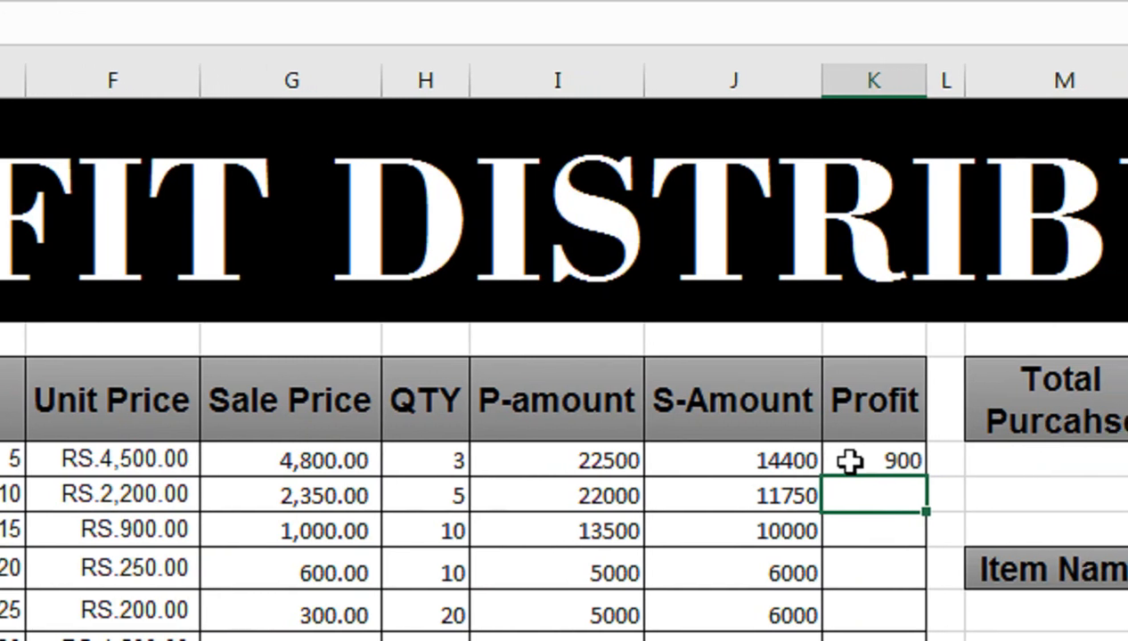
Step: Set the first item's sold QTY in H6 to 4 to test the profit formula
click(882, 458)
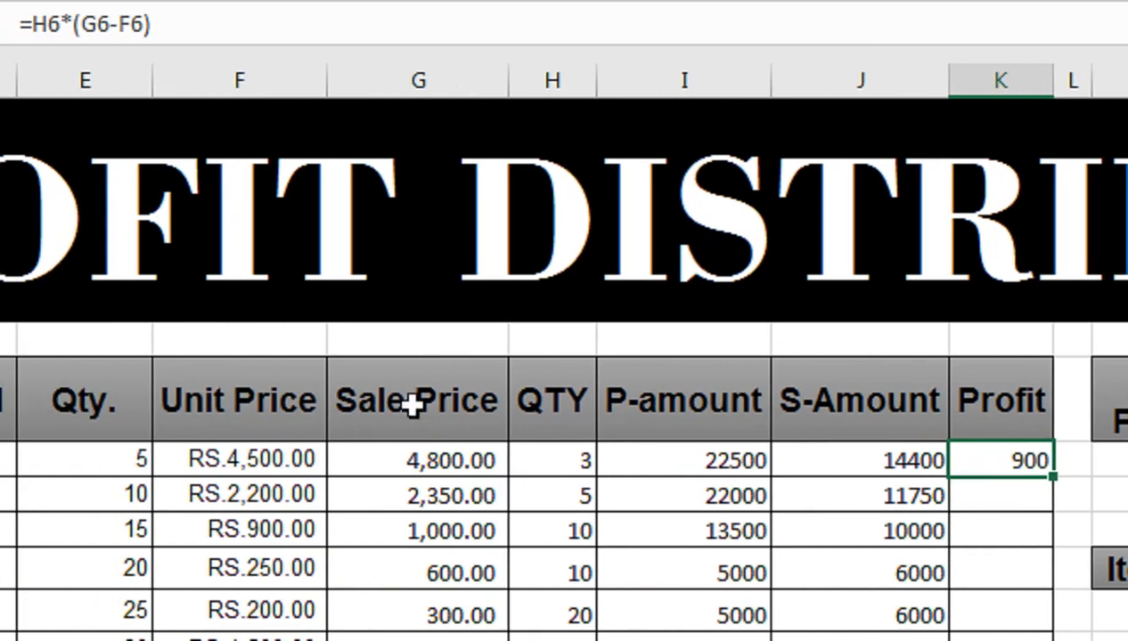
click(525, 459)
text(4)
key(Return)
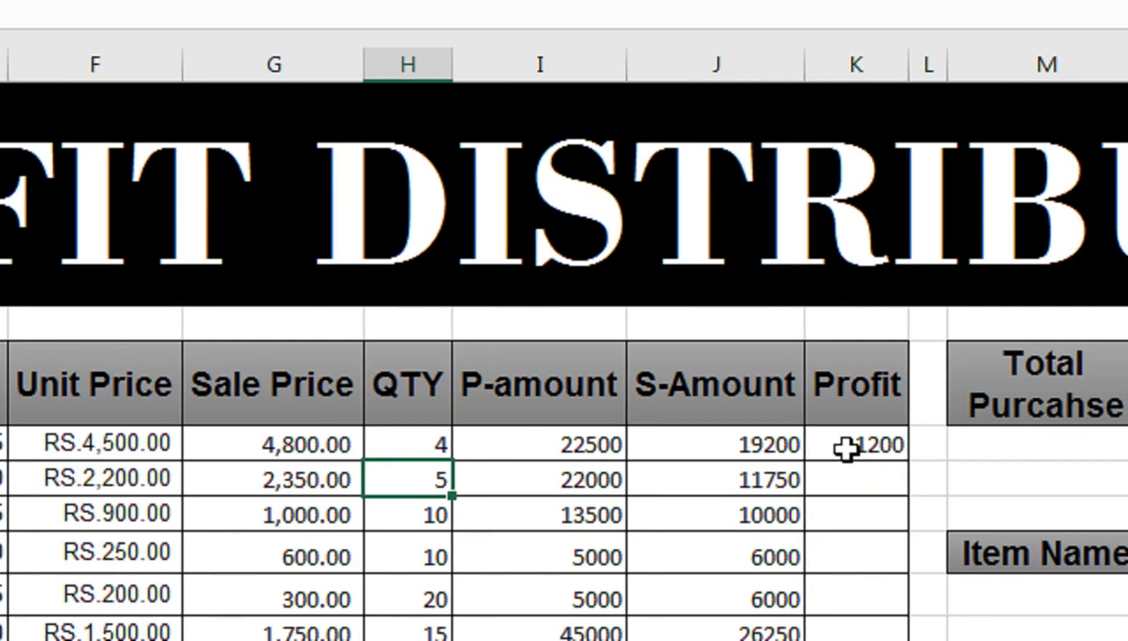
Step: Fill the Profit formula from K6 down to the last item in row 25
click(994, 460)
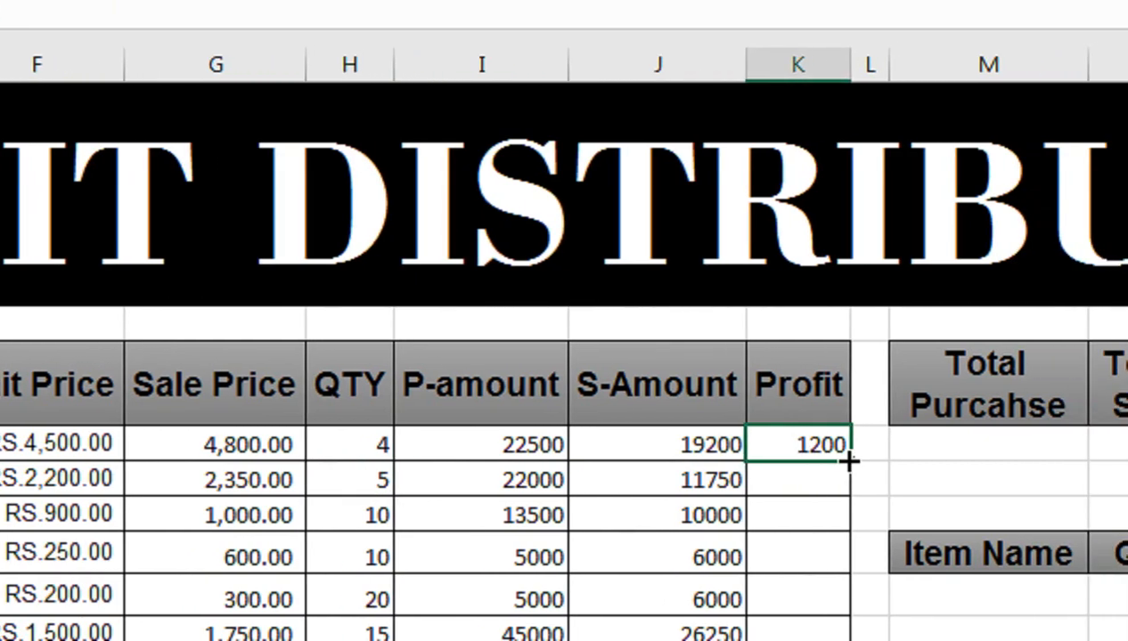
double_click(849, 460)
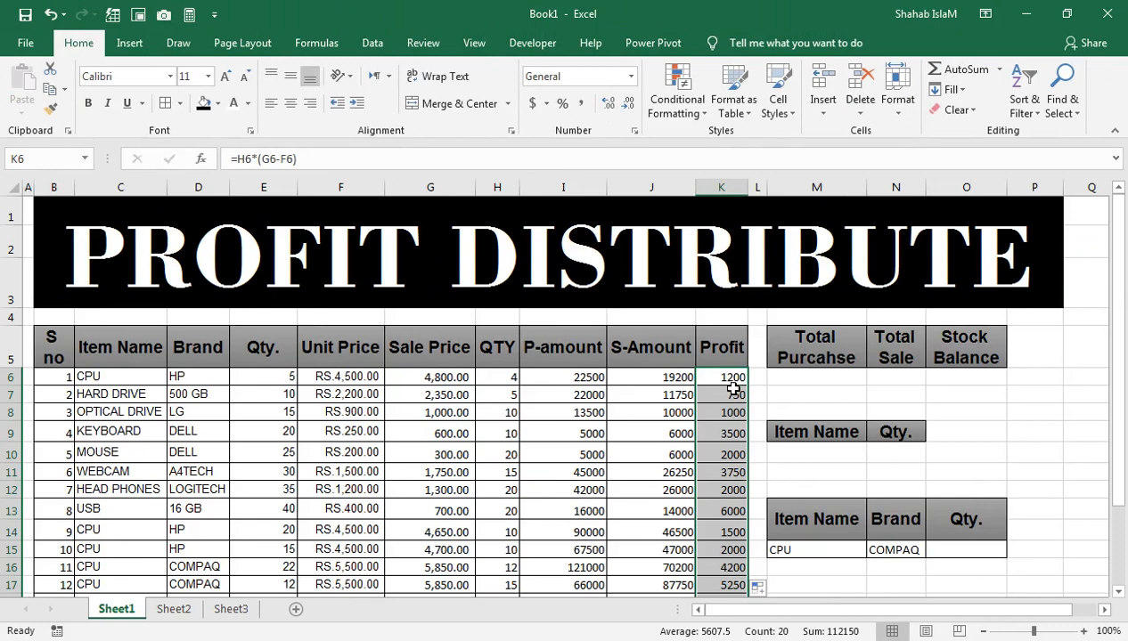
key(ctrl+Down)
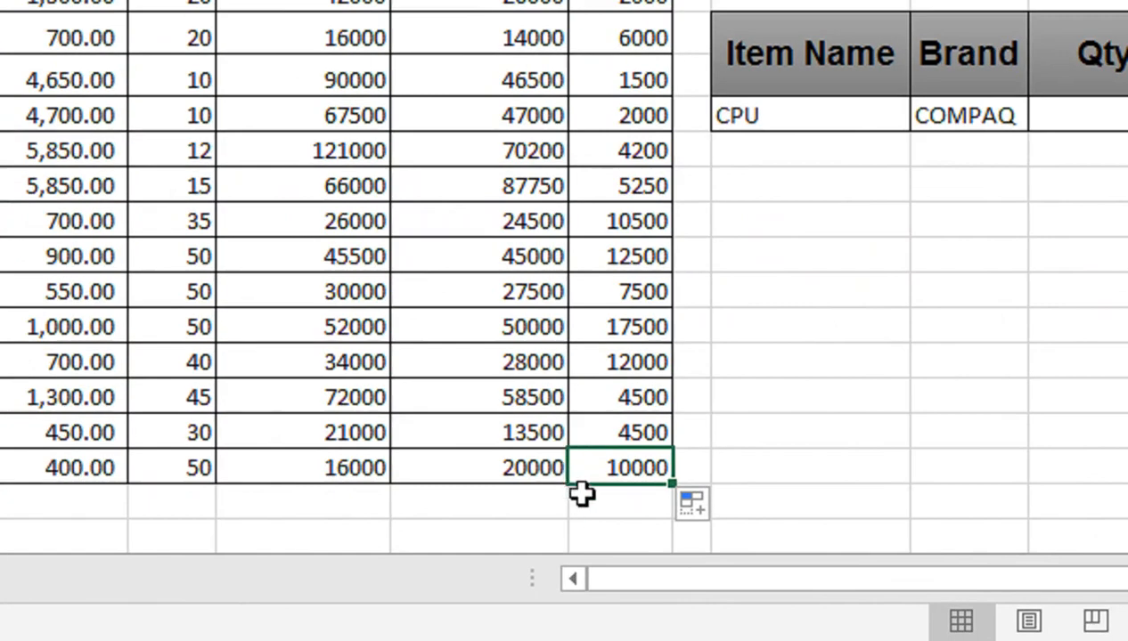
key(shift+Left)
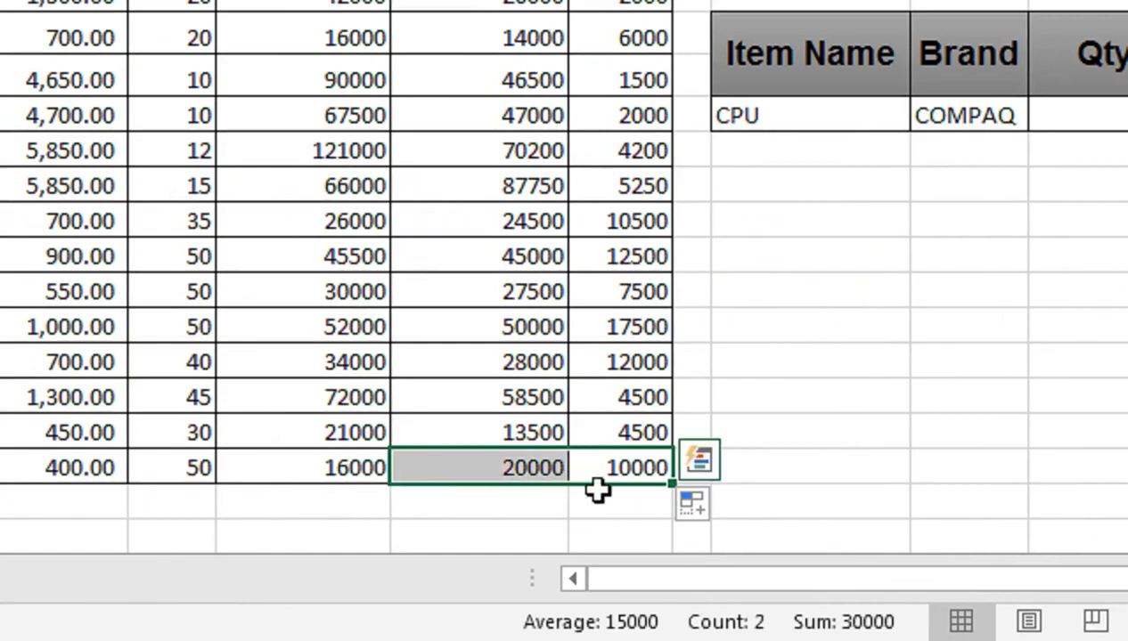
click(604, 498)
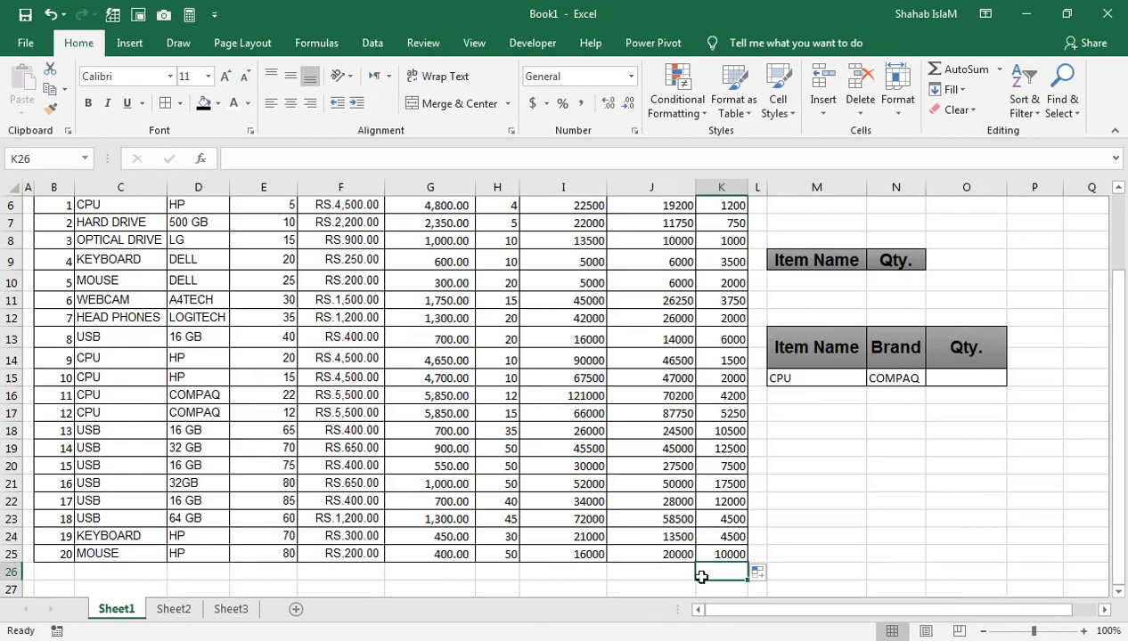
Step: Merge and center the Item Name header across M8:M9, the Qty. header across N8:N9, and the blank cells O8:O9
click(860, 485)
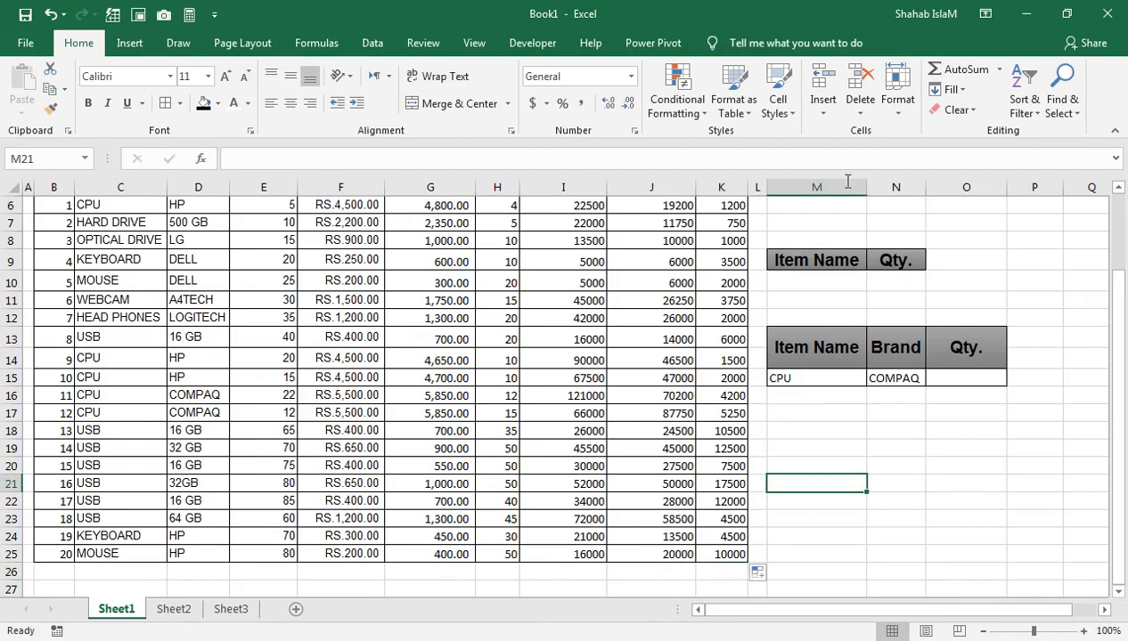
mouse_move(840, 234)
mouse_down()
mouse_move(824, 192)
mouse_move(822, 222)
mouse_up()
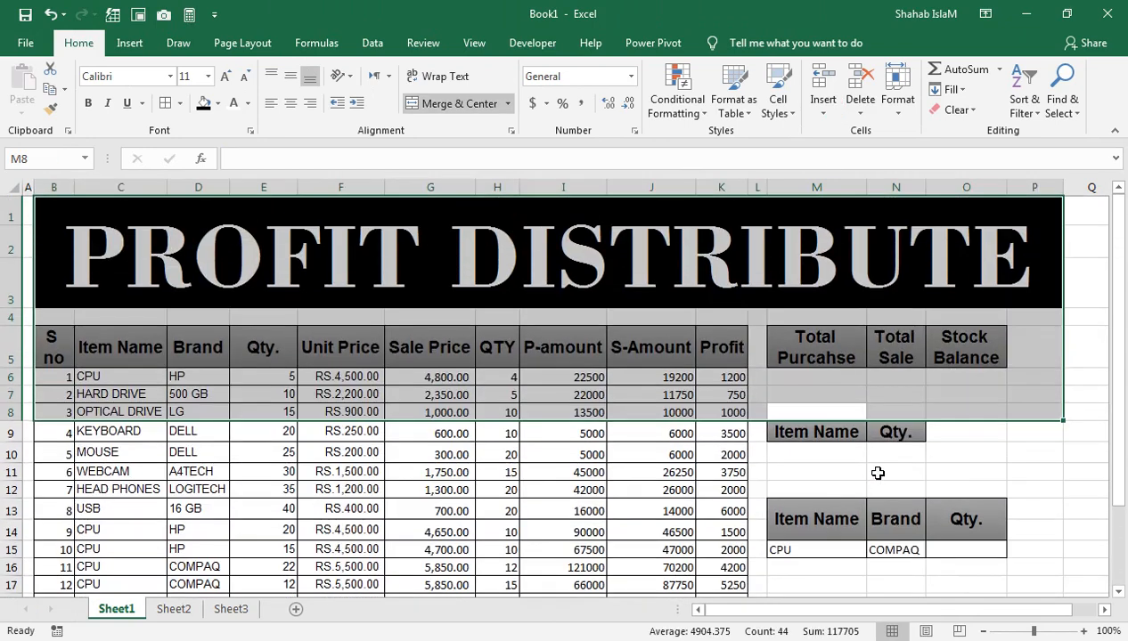
click(953, 430)
drag(830, 416, 828, 426)
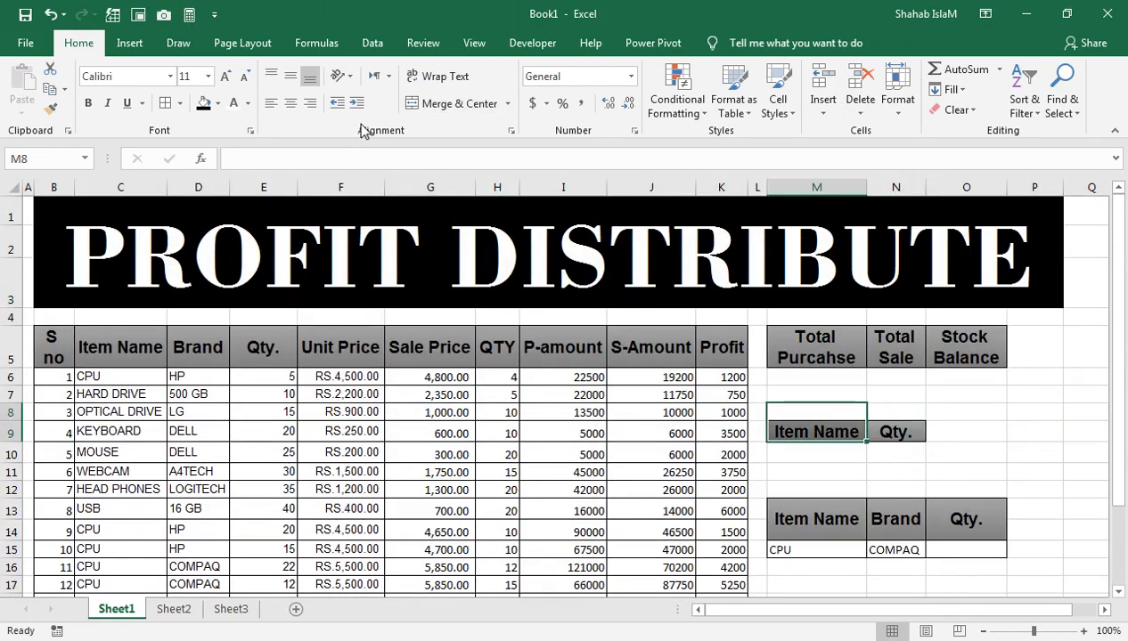
click(449, 103)
drag(909, 414, 945, 428)
click(450, 103)
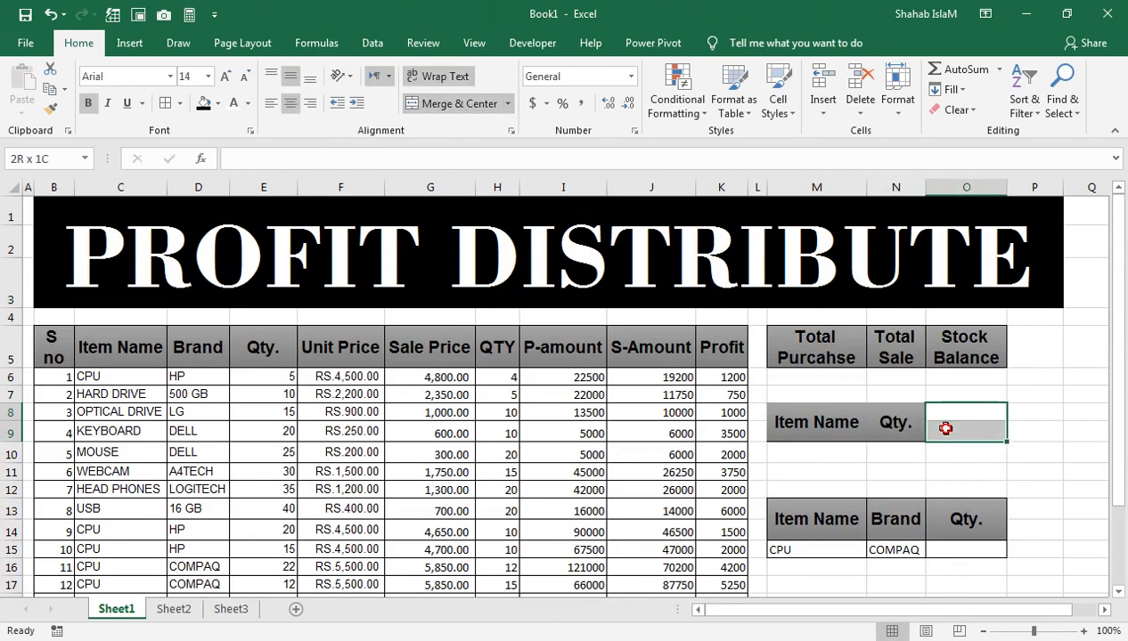
click(429, 105)
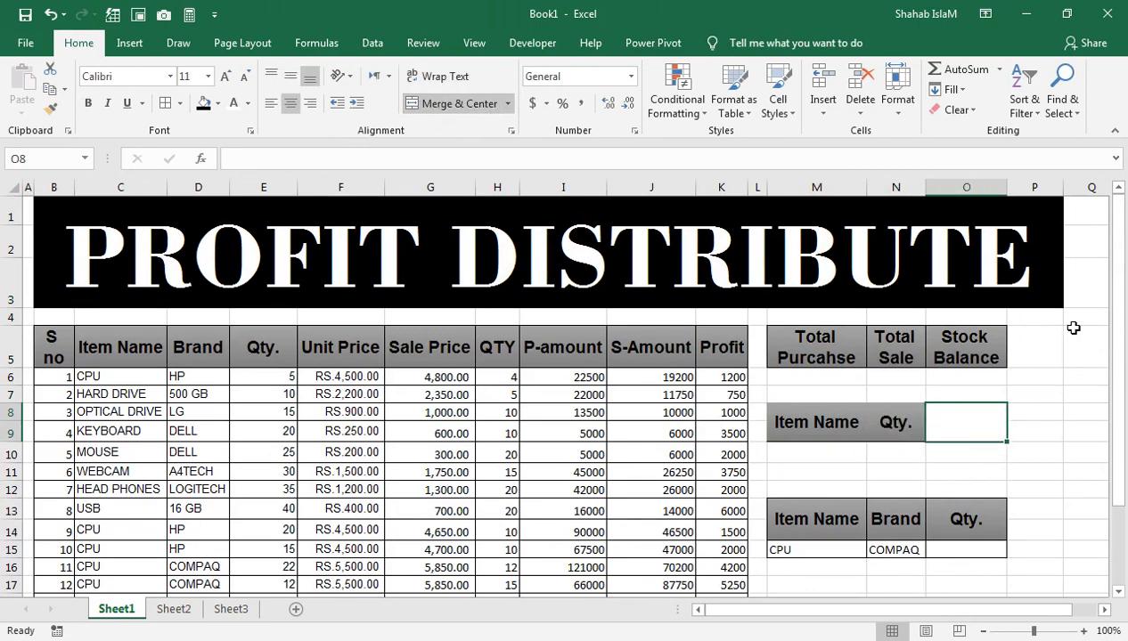
click(1069, 349)
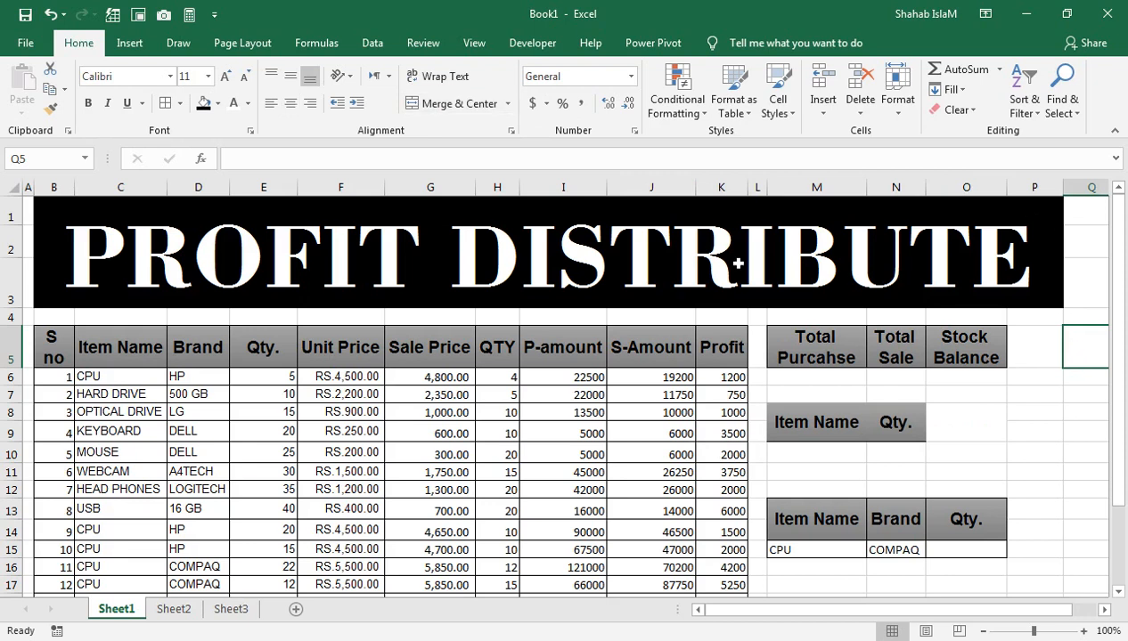
Step: Copy the formatting of the Qty. header in N8 onto the merged blank cell O8:O9 beside it
click(988, 423)
drag(1031, 417, 1039, 427)
click(941, 422)
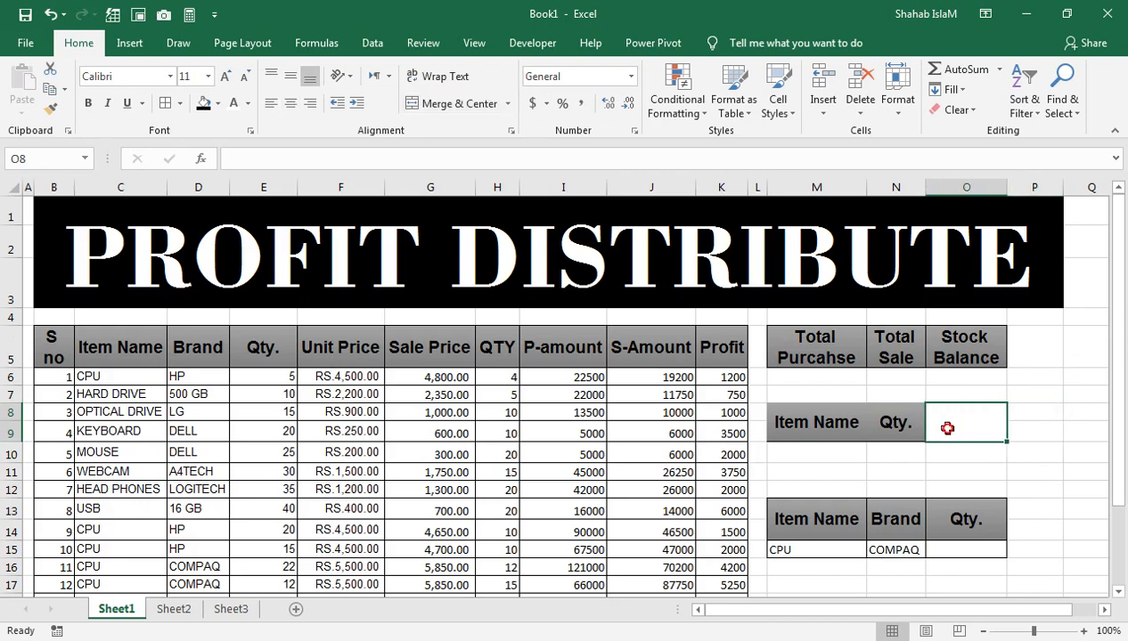
click(453, 106)
click(458, 106)
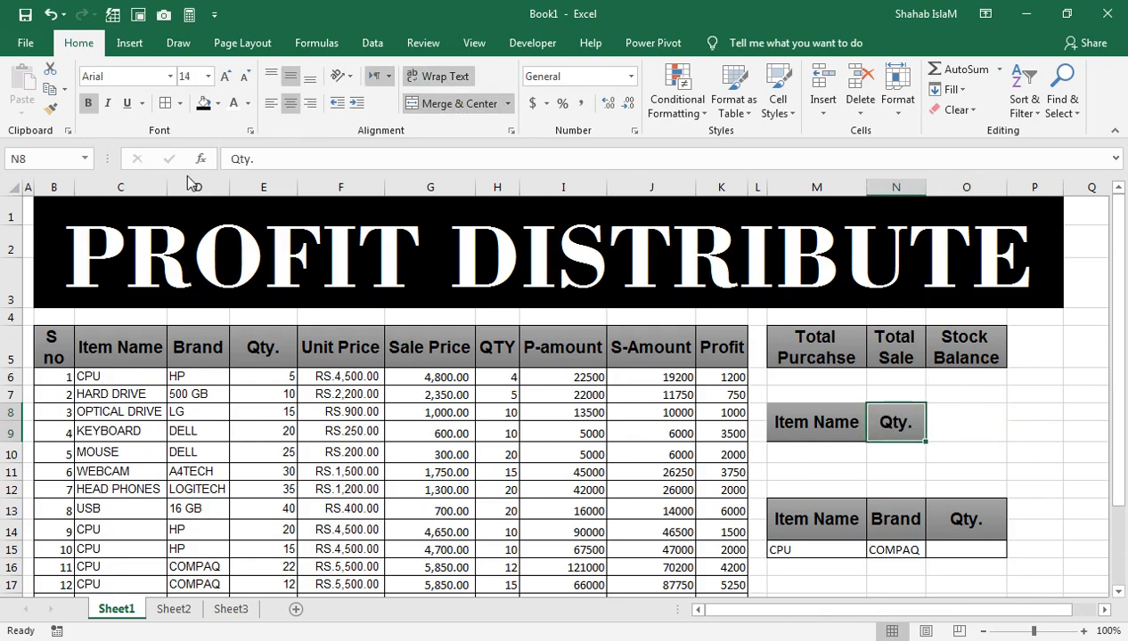
click(52, 109)
click(978, 422)
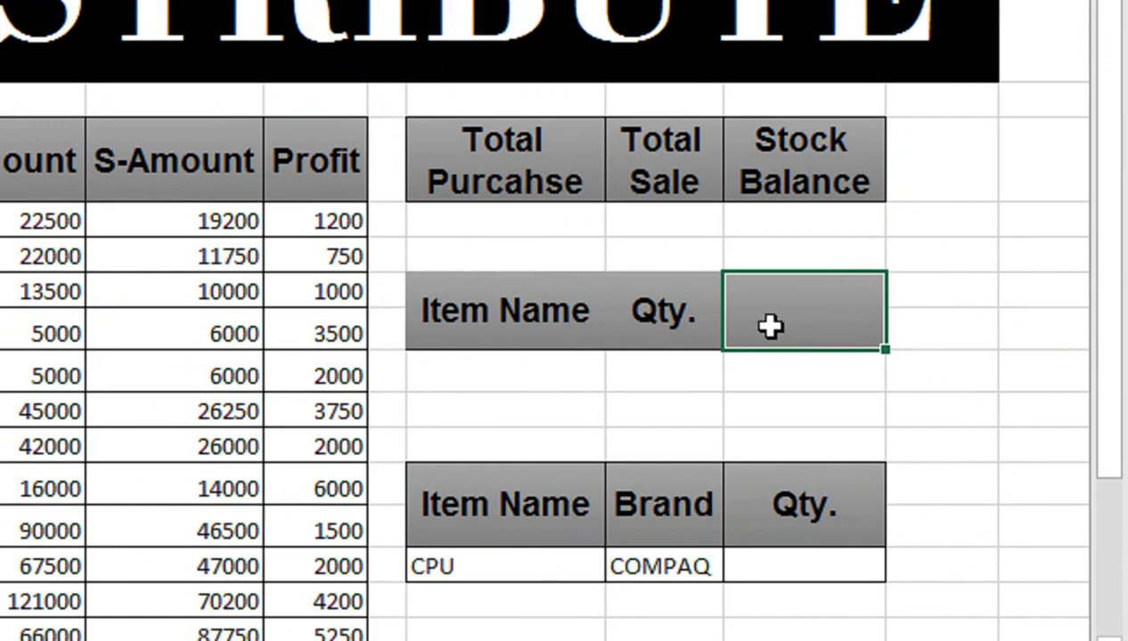
Step: Move the Item Name, Brand and Qty. table with its CPU row up one row to M12:O14
drag(504, 476, 770, 571)
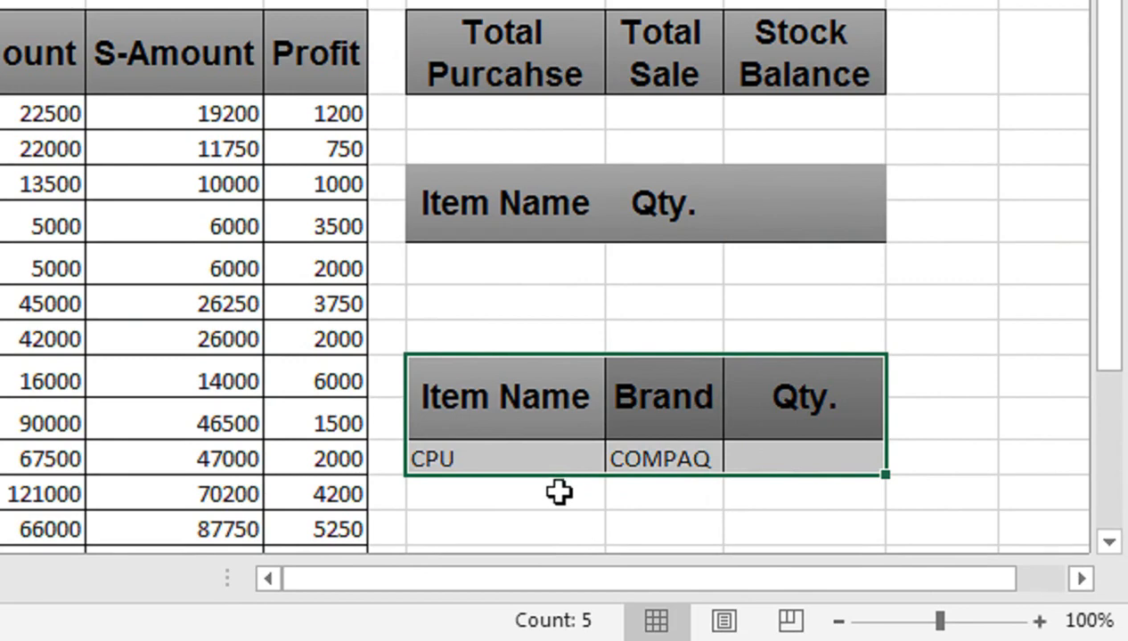
click(566, 479)
drag(510, 397, 750, 463)
drag(649, 481, 650, 403)
key(Return)
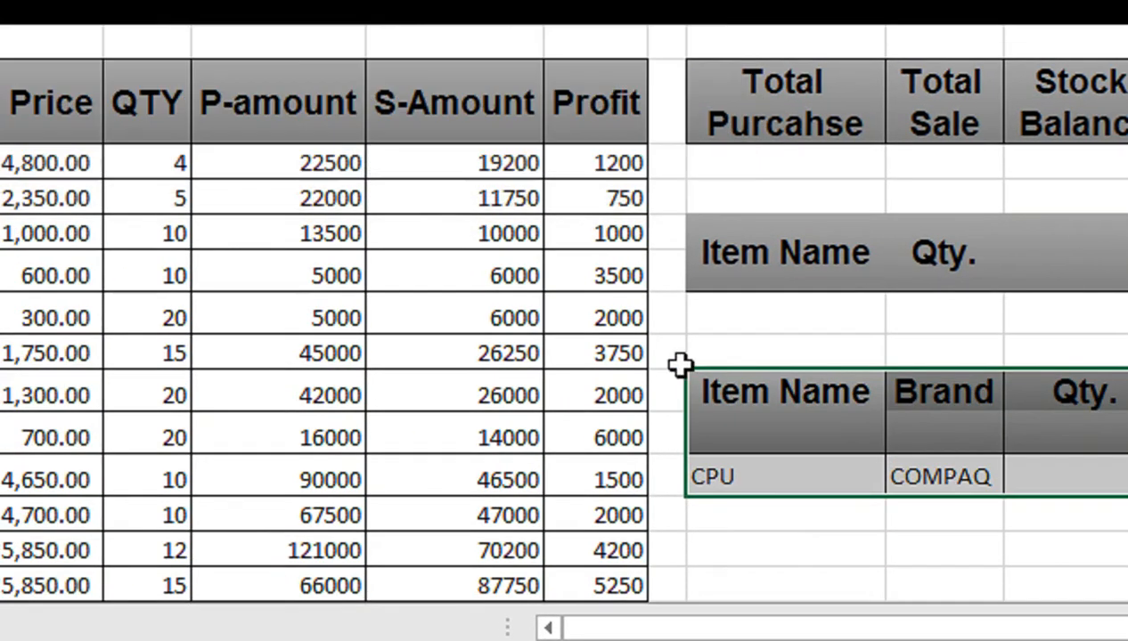
Step: Merge and center the moved table's headers: Item Name across M12:M13, Brand across N12:N13 and Qty. across O12:O13
click(798, 420)
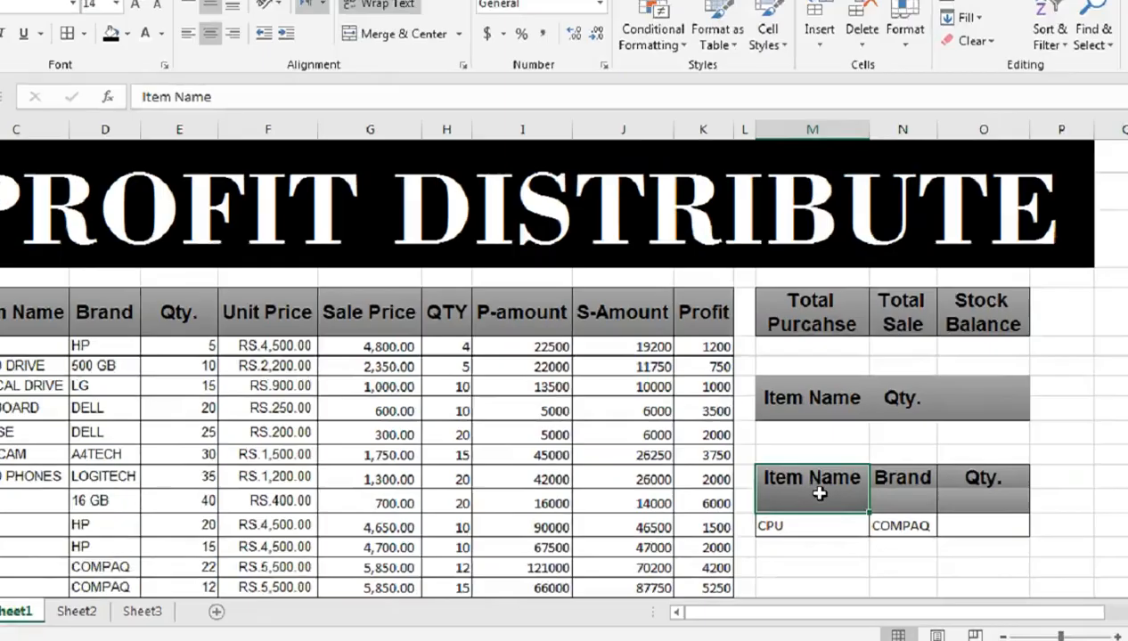
click(465, 104)
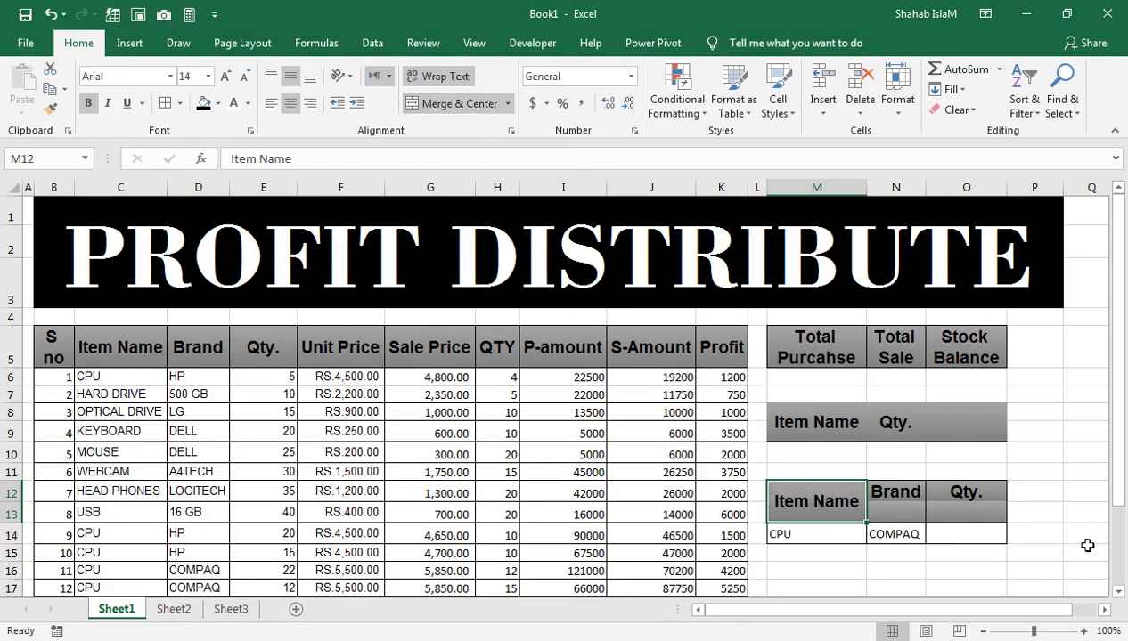
click(913, 486)
click(465, 104)
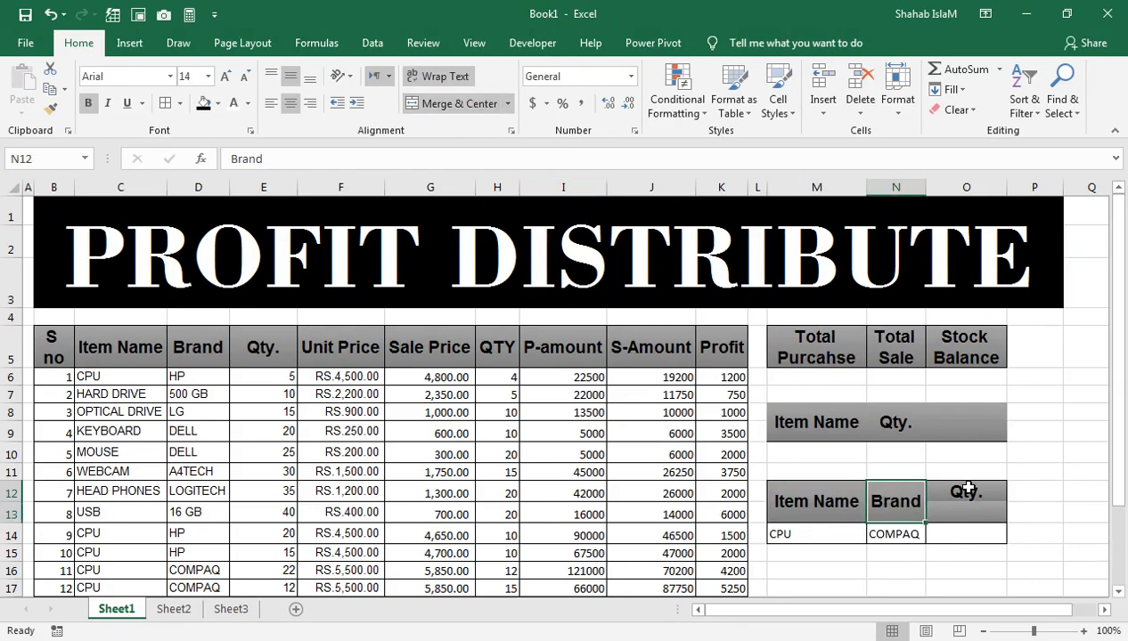
drag(968, 489, 964, 508)
click(459, 104)
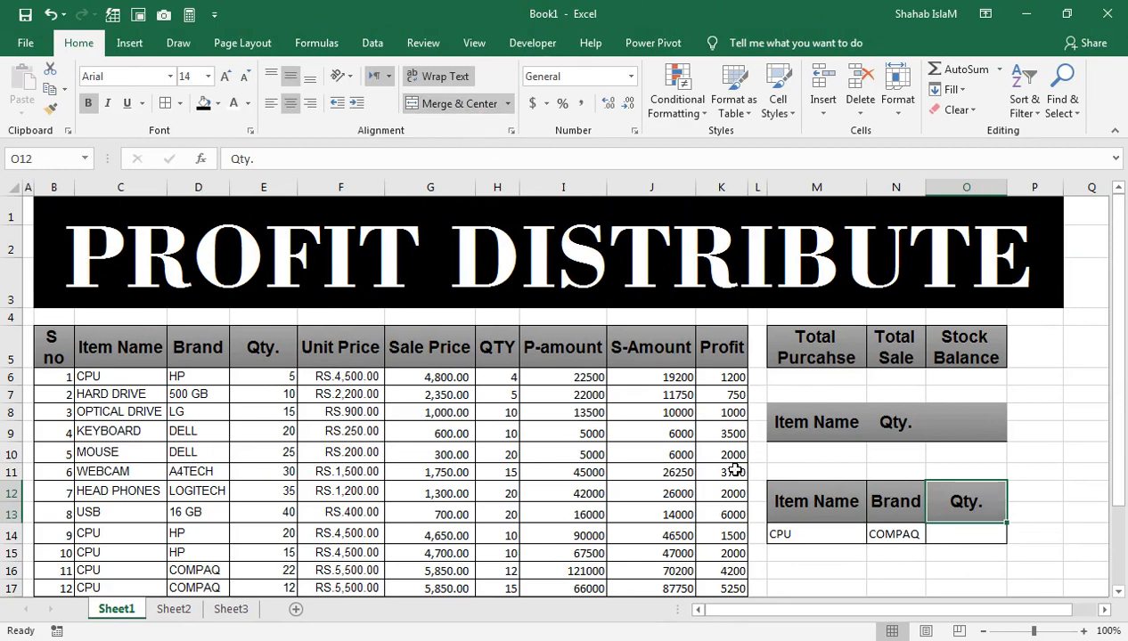
Step: Merge M16:M17 and copy the formatting of the Item Name header in M12 onto it
drag(828, 573, 836, 474)
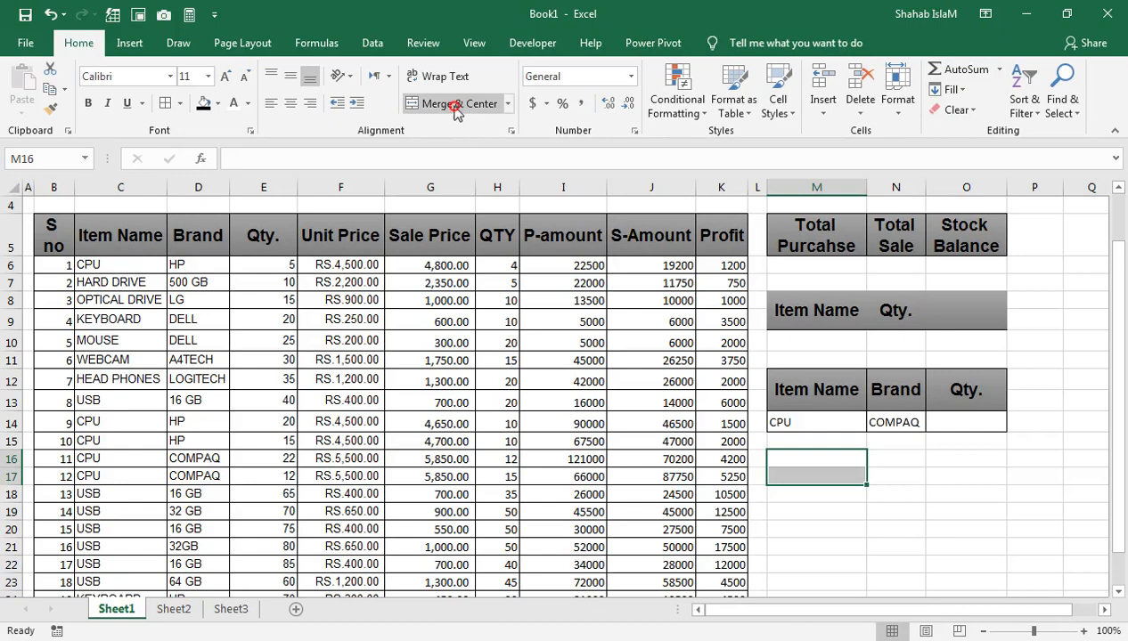
click(456, 105)
click(816, 390)
click(54, 99)
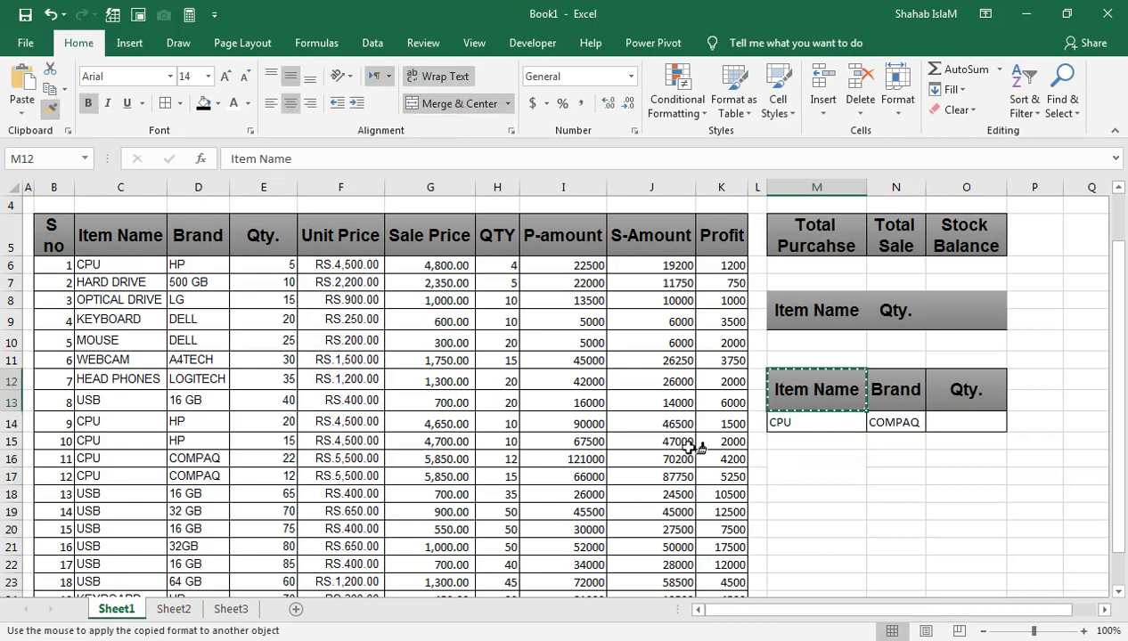
click(817, 463)
scroll(1119, 388, up, 1)
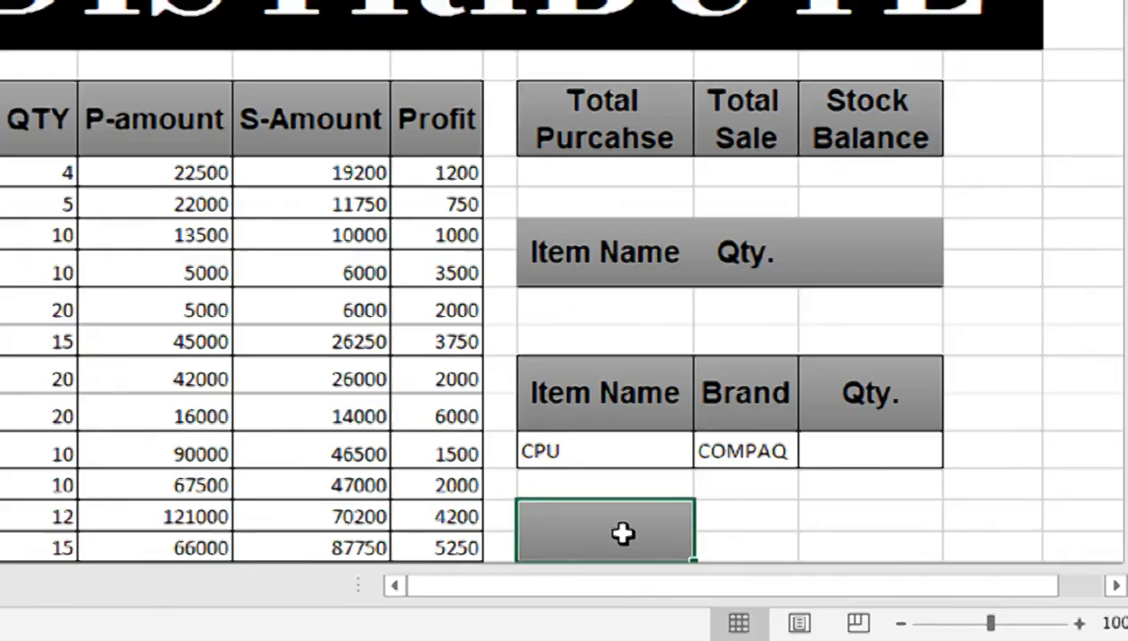
Step: Enter the label T-PROFIT in the merged header cell M16
text(T)
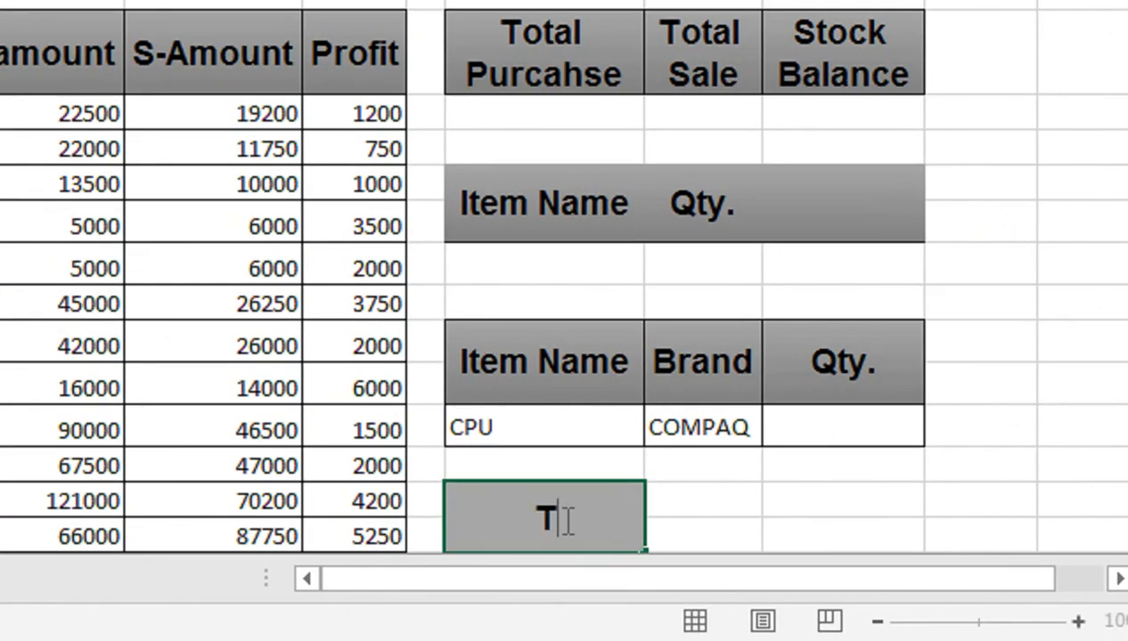
text(=PROFIT)
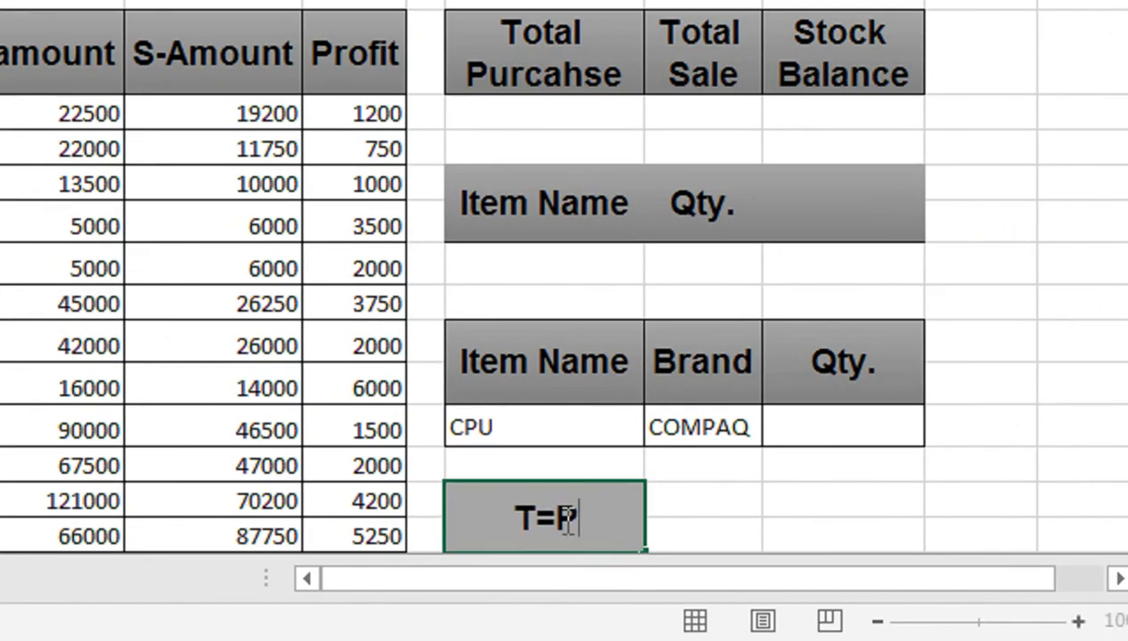
key(BackSpace)
key(BackSpace)
key(BackSpace)
key(BackSpace)
key(BackSpace)
key(BackSpace)
key(BackSpace)
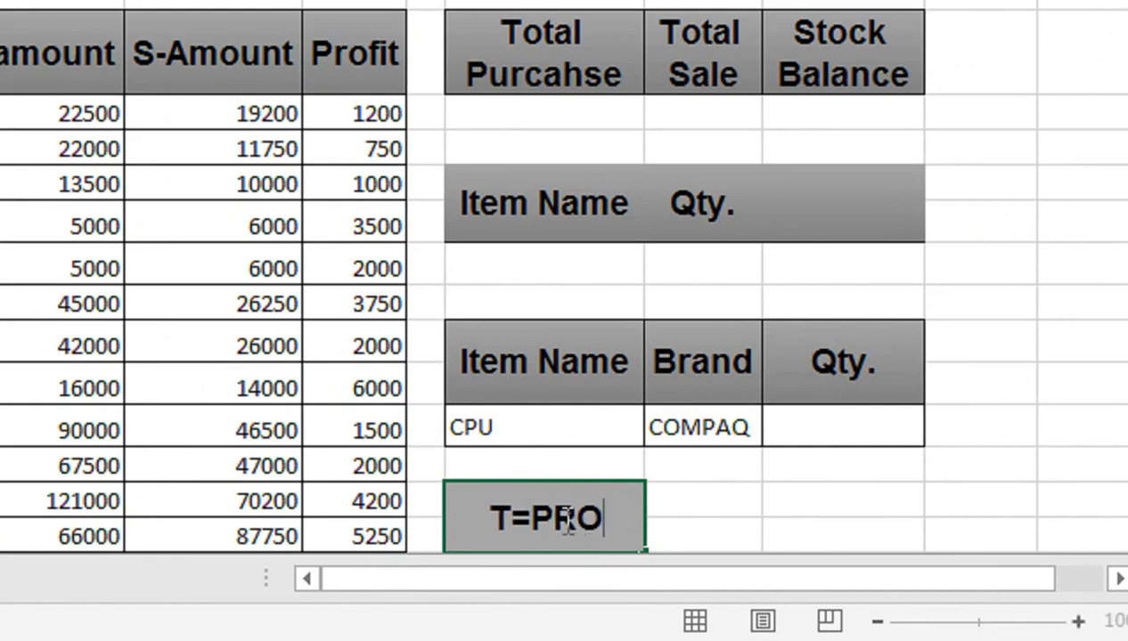
text(=PROFIT)
key(BackSpace)
key(BackSpace)
key(BackSpace)
key(BackSpace)
key(BackSpace)
key(BackSpace)
key(BackSpace)
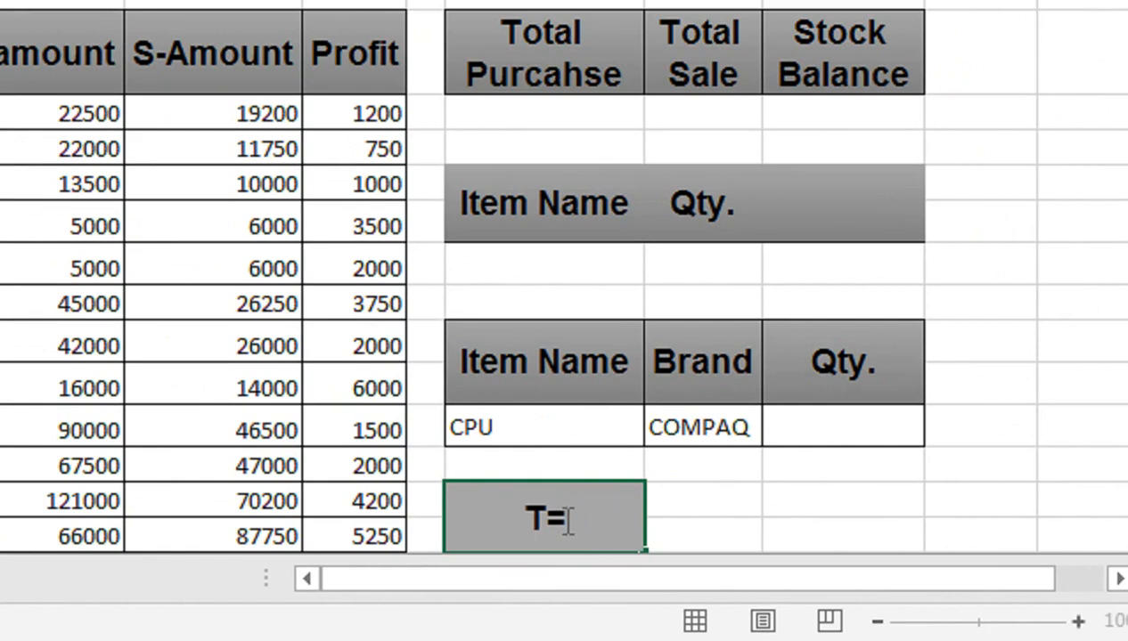
text(-PROFIT)
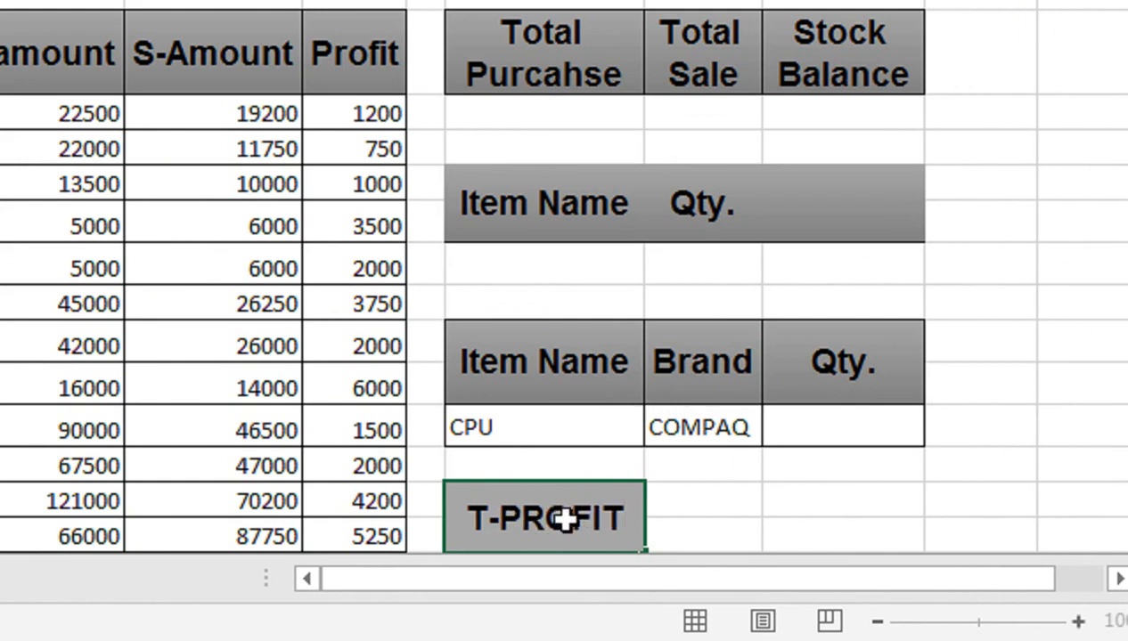
Step: Merge and center the cells N16:O17 beside the T-PROFIT label
click(719, 503)
drag(725, 501, 791, 535)
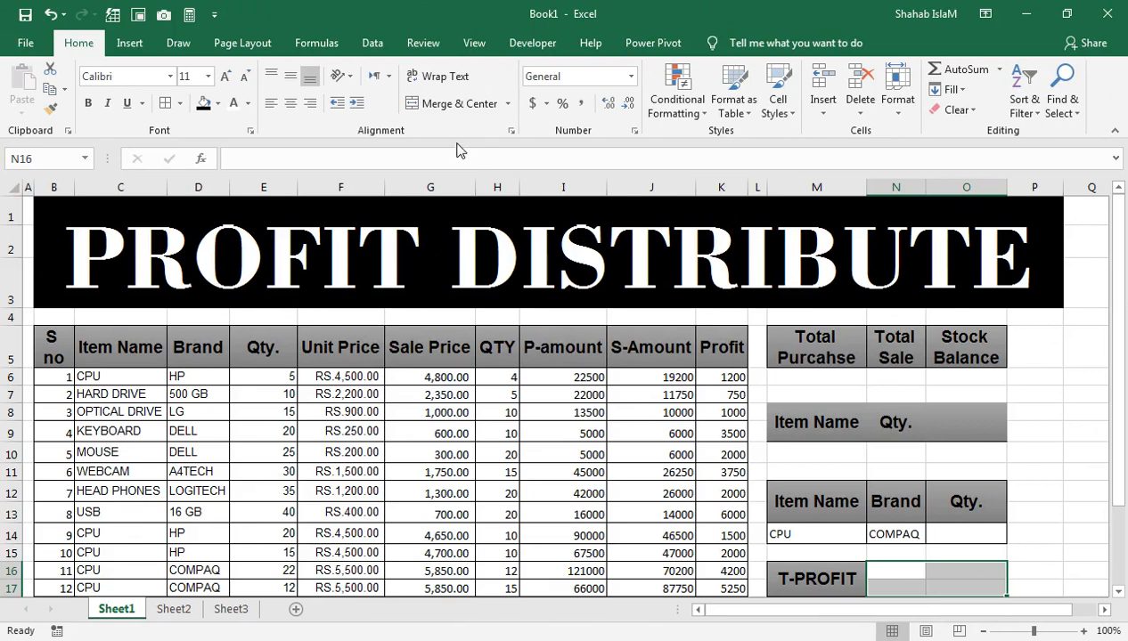
click(452, 103)
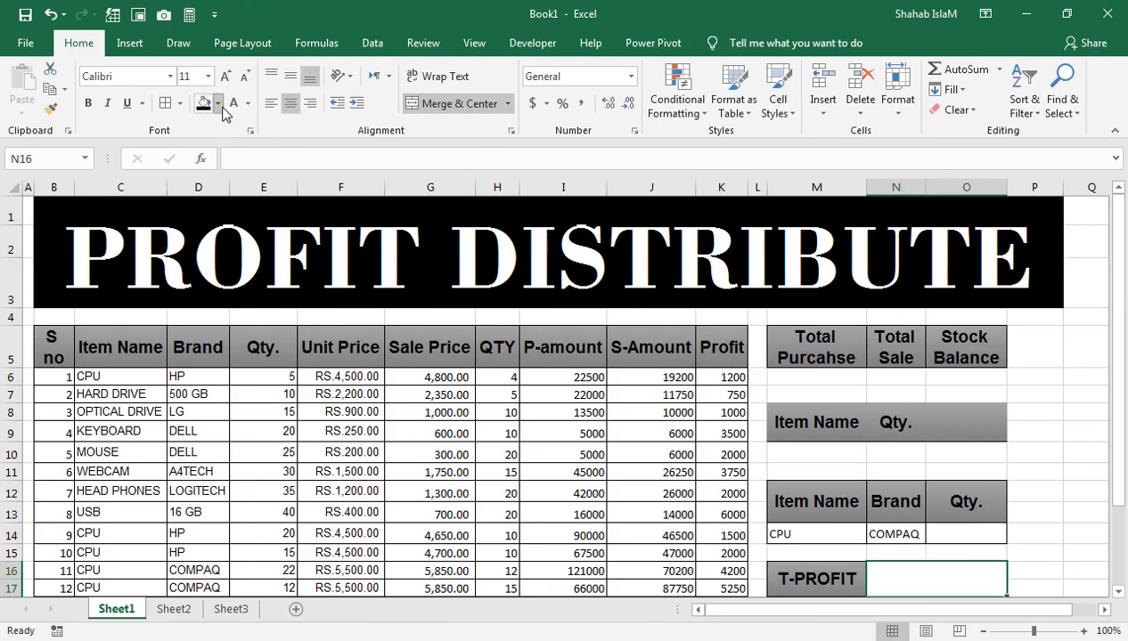
Step: Fill the merged cell N16 with light green and set its font color to black
click(217, 103)
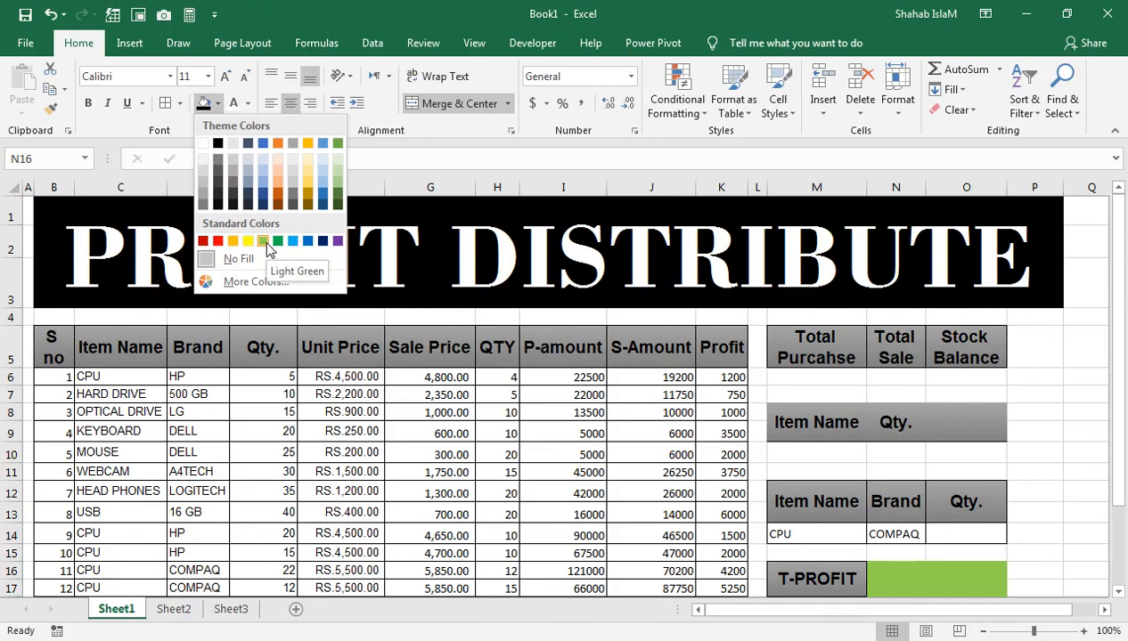
click(263, 241)
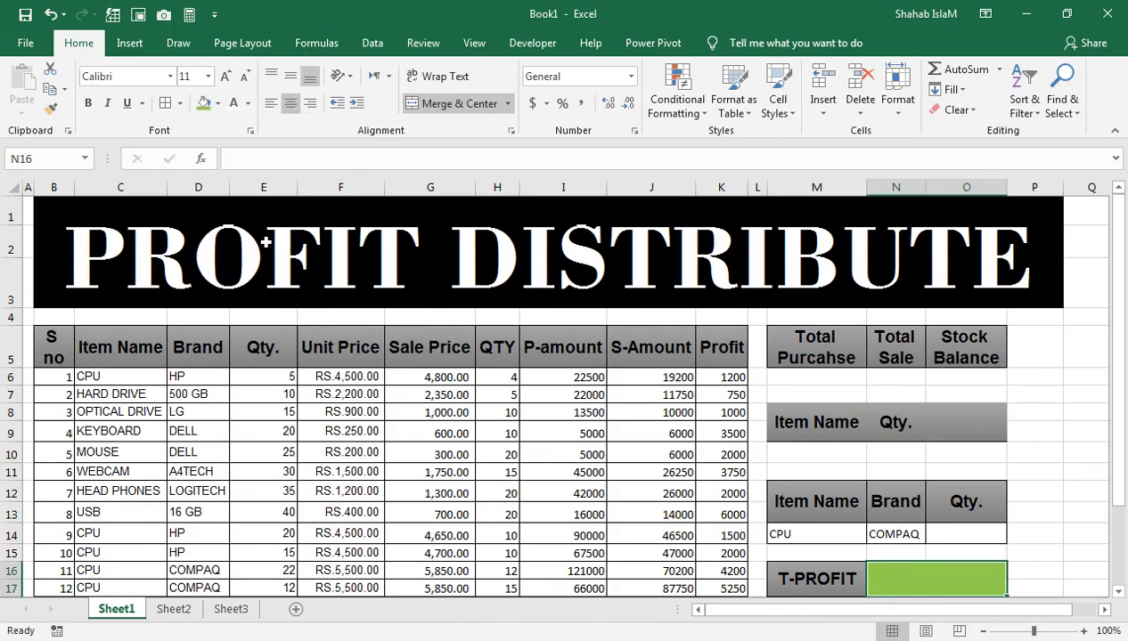
click(250, 105)
click(245, 164)
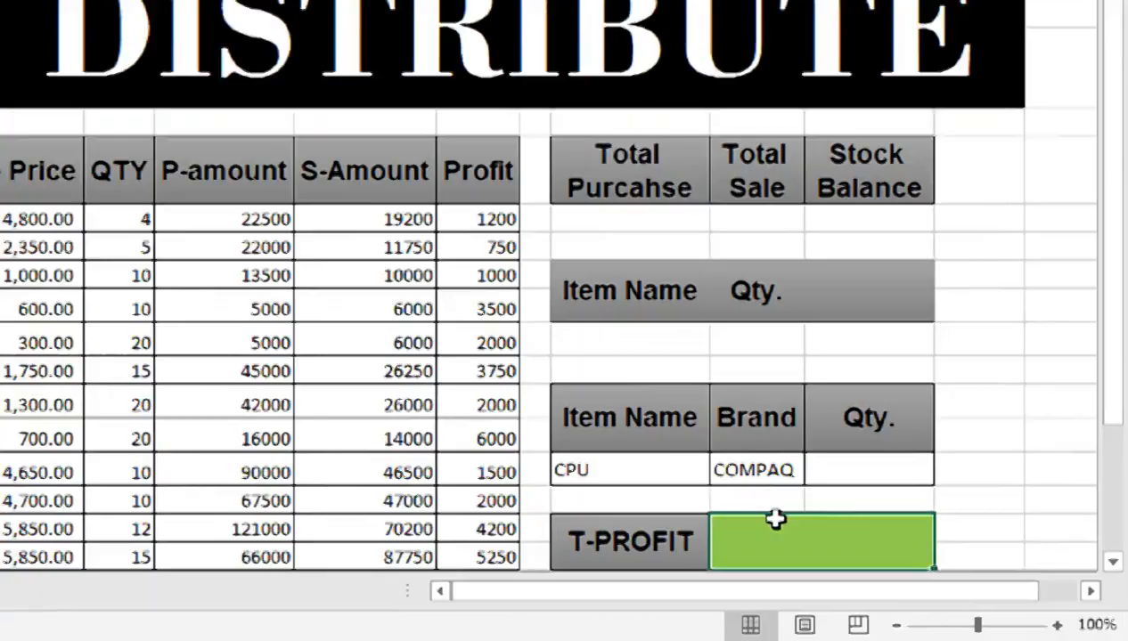
Step: Calculate the total profit in N16 with the formula =SUM(K6:K1048576)
text(=SUM()
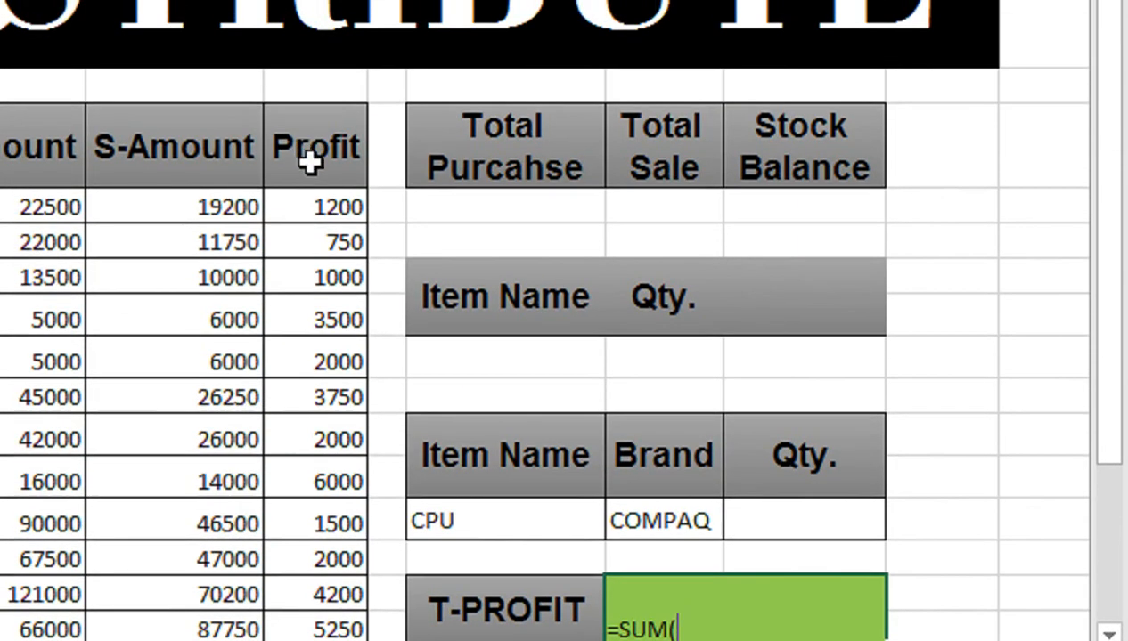
click(310, 55)
click(321, 212)
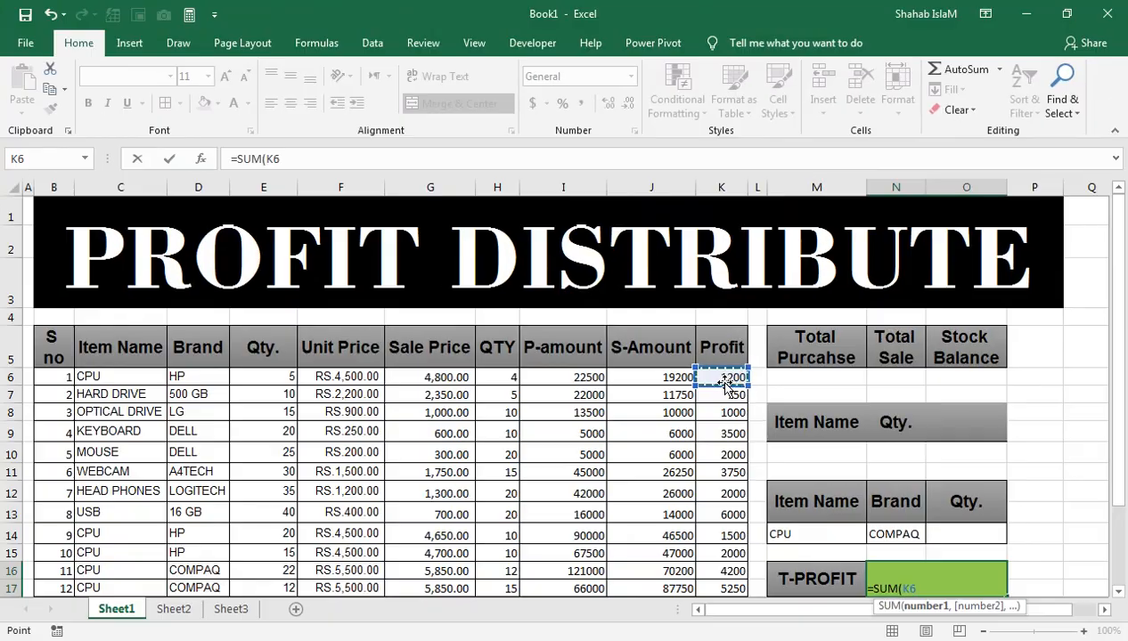
key(shift+Down)
key(shift+Down)
key(shift+Down)
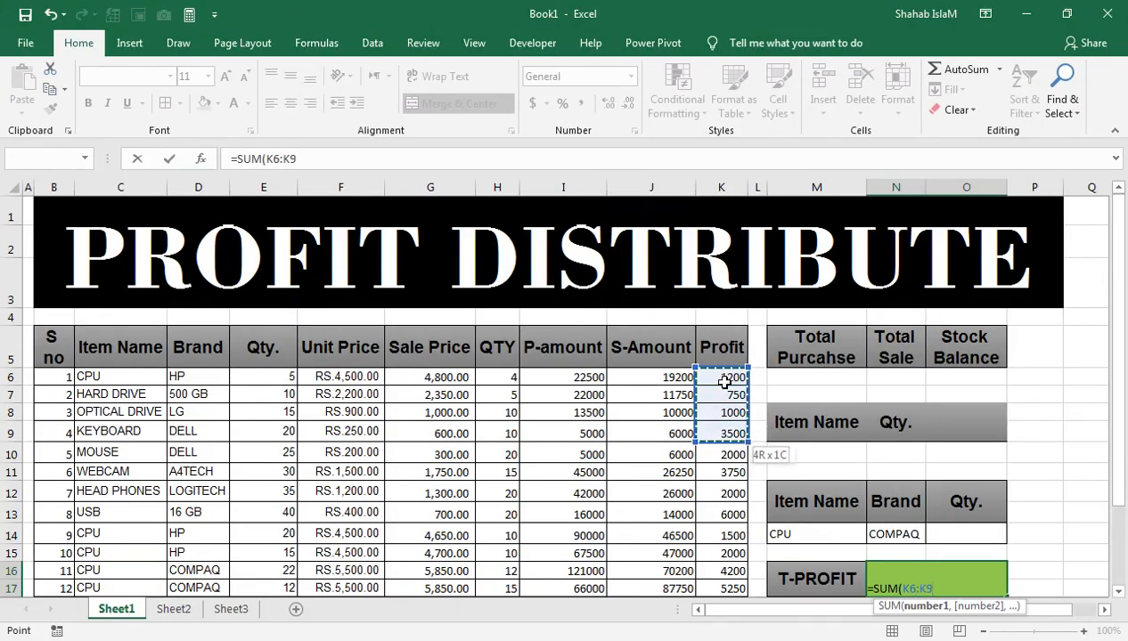
key(ctrl+shift+Down)
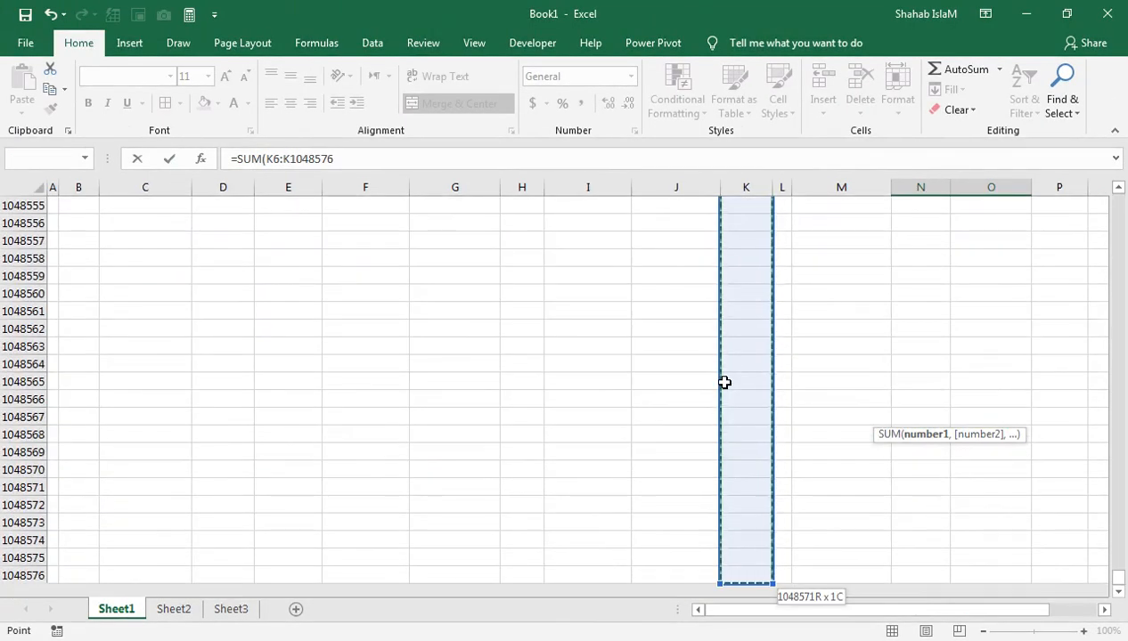
text())
key(Return)
Step: Middle-align the total profit in N16 and make it bold at font size 24
mouse_move(829, 259)
mouse_down()
mouse_move(835, 149)
mouse_move(841, 255)
mouse_up()
click(941, 511)
drag(1101, 250, 1101, 239)
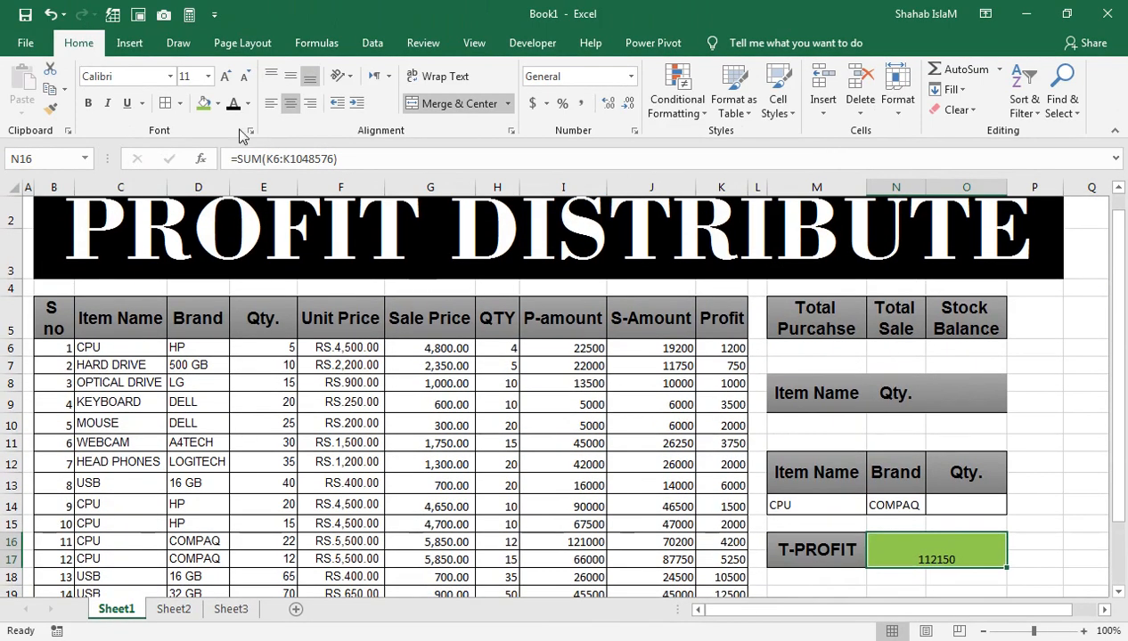
click(290, 76)
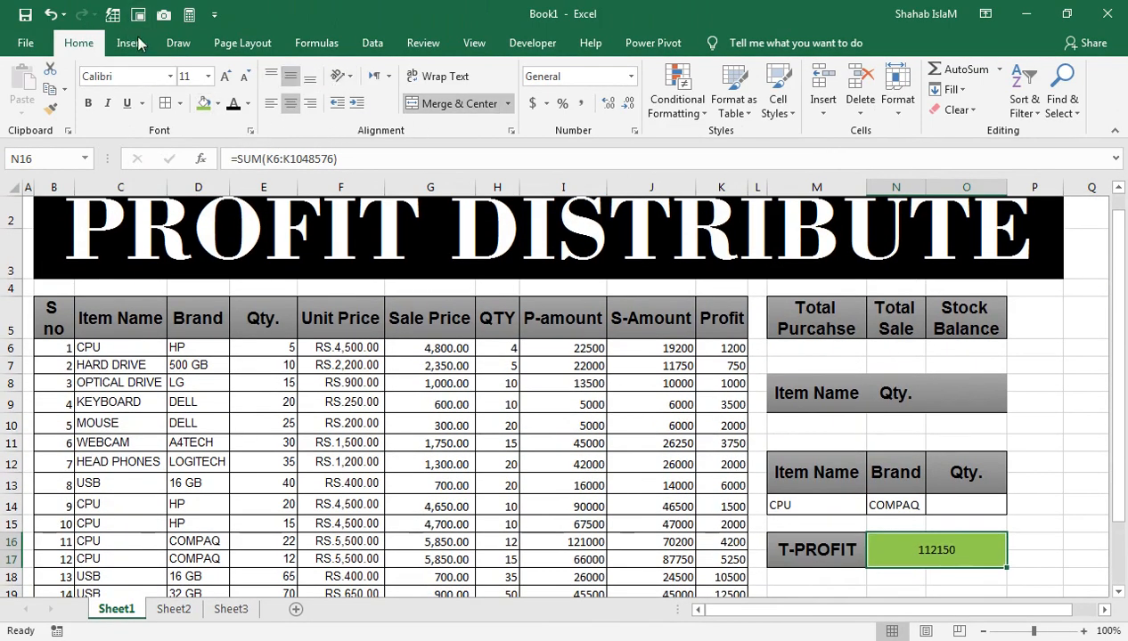
click(227, 77)
click(227, 77)
click(227, 77)
click(227, 78)
click(227, 78)
click(227, 78)
click(93, 103)
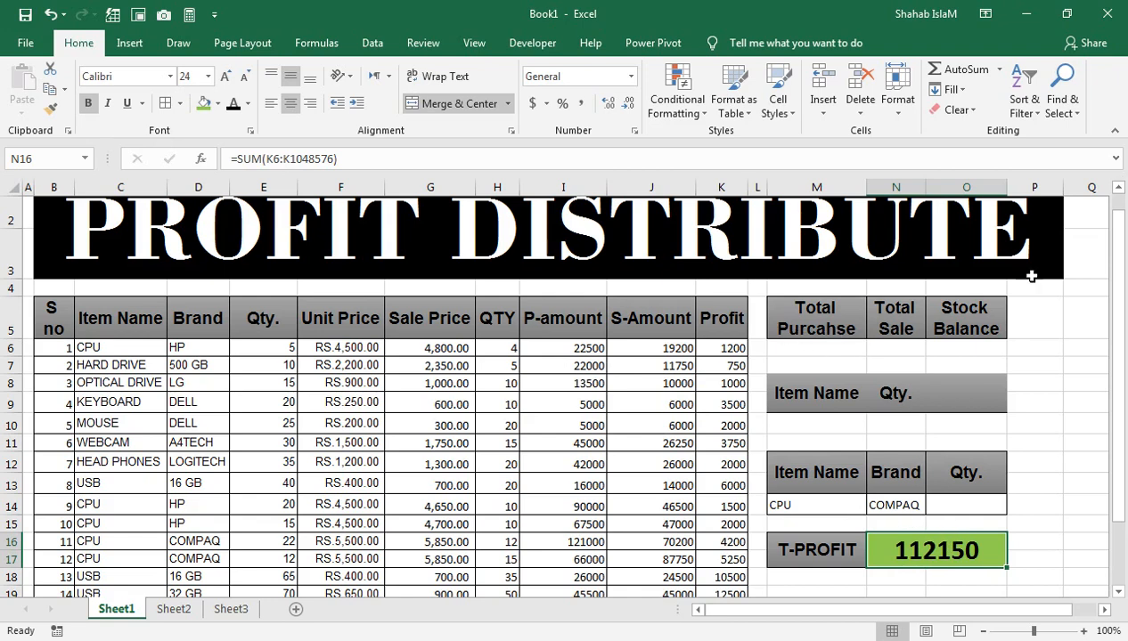
Step: Copy the item name KEYBOARD from C9 into M10 under the Item Name header
drag(1118, 282, 903, 317)
click(807, 425)
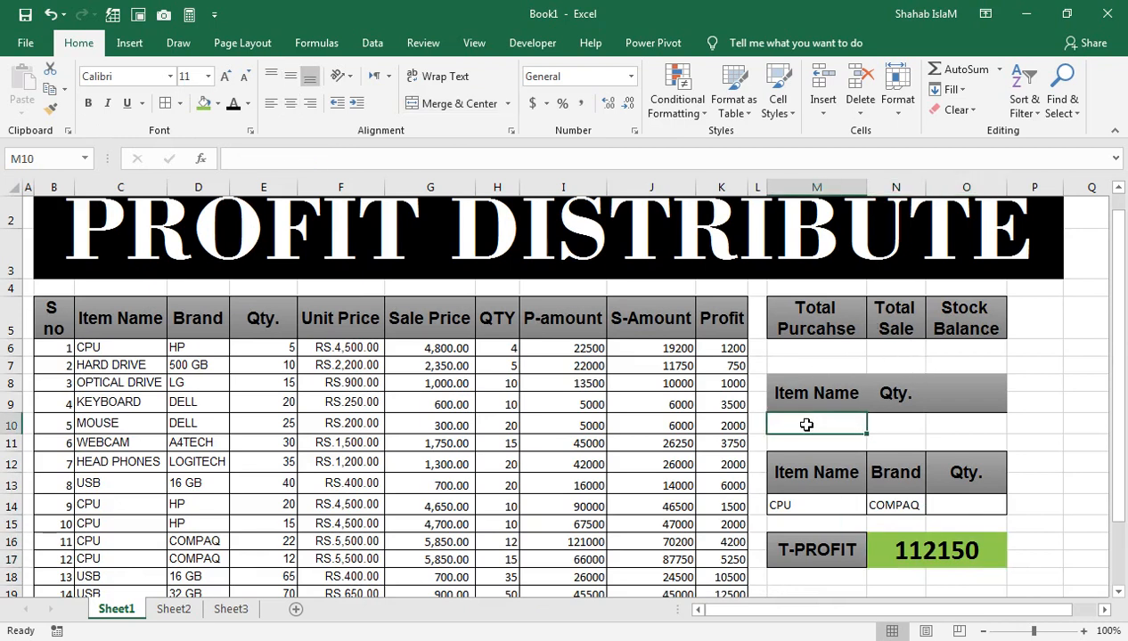
click(155, 405)
key(ctrl+c)
click(841, 429)
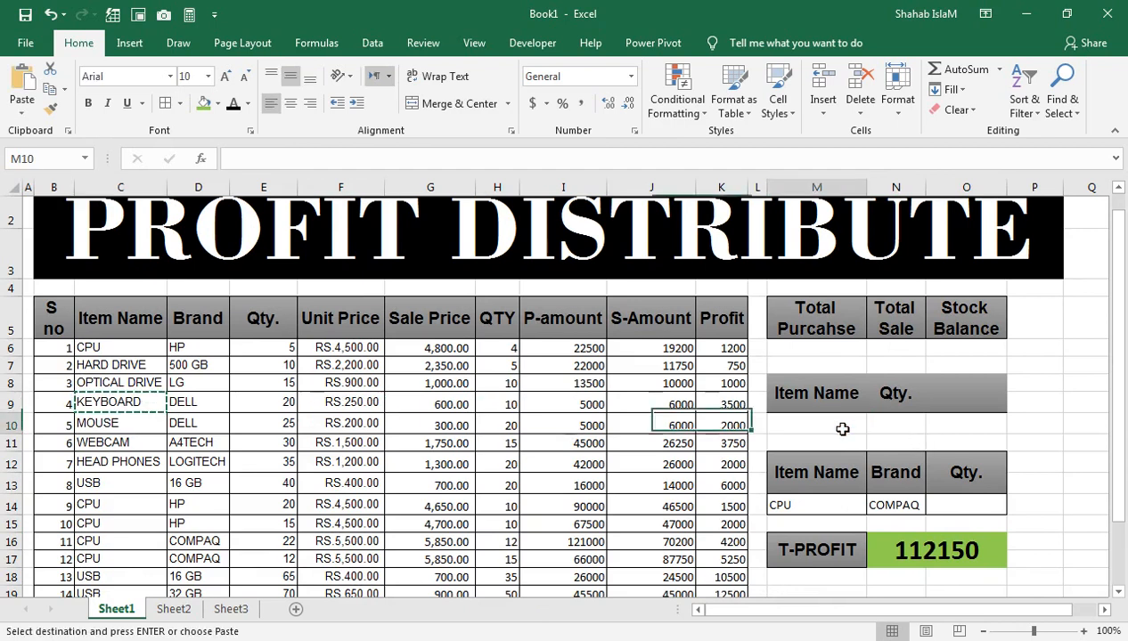
key(ctrl+v)
Step: Unmerge the Item Name header in M8:M9 and move its text down into M9, directly above KEYBOARD
click(894, 423)
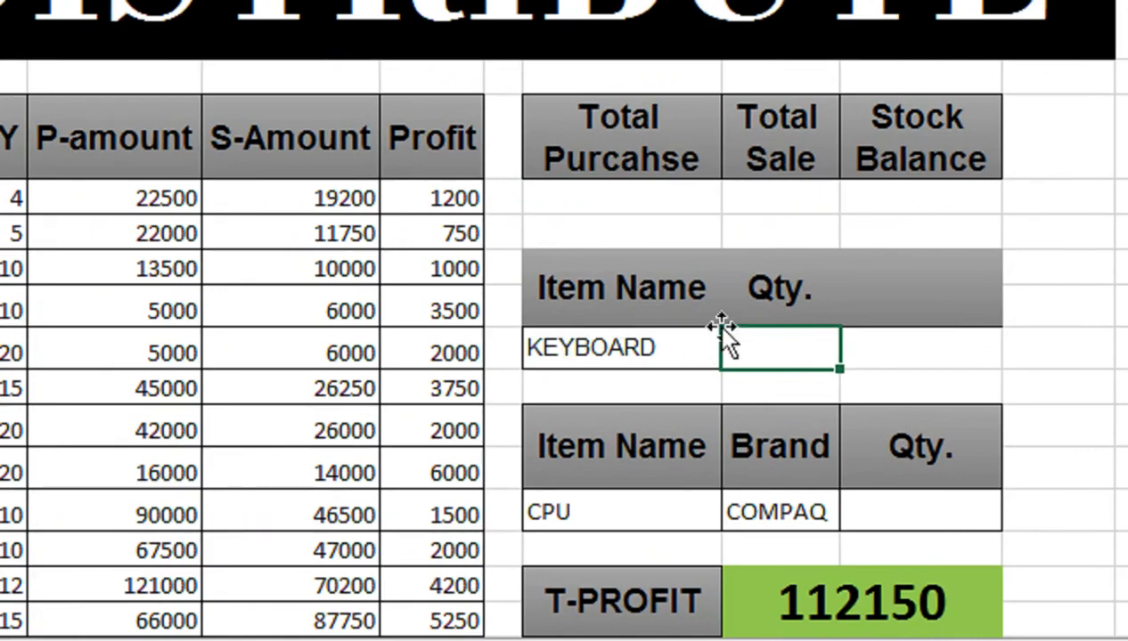
click(822, 419)
click(454, 105)
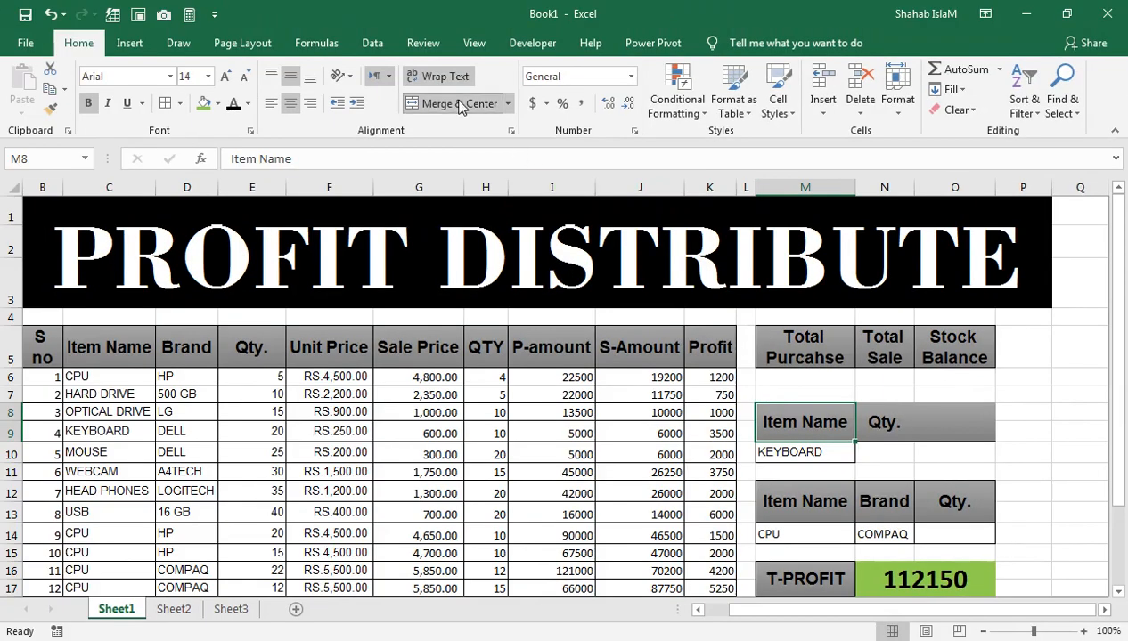
click(563, 325)
drag(570, 343, 574, 372)
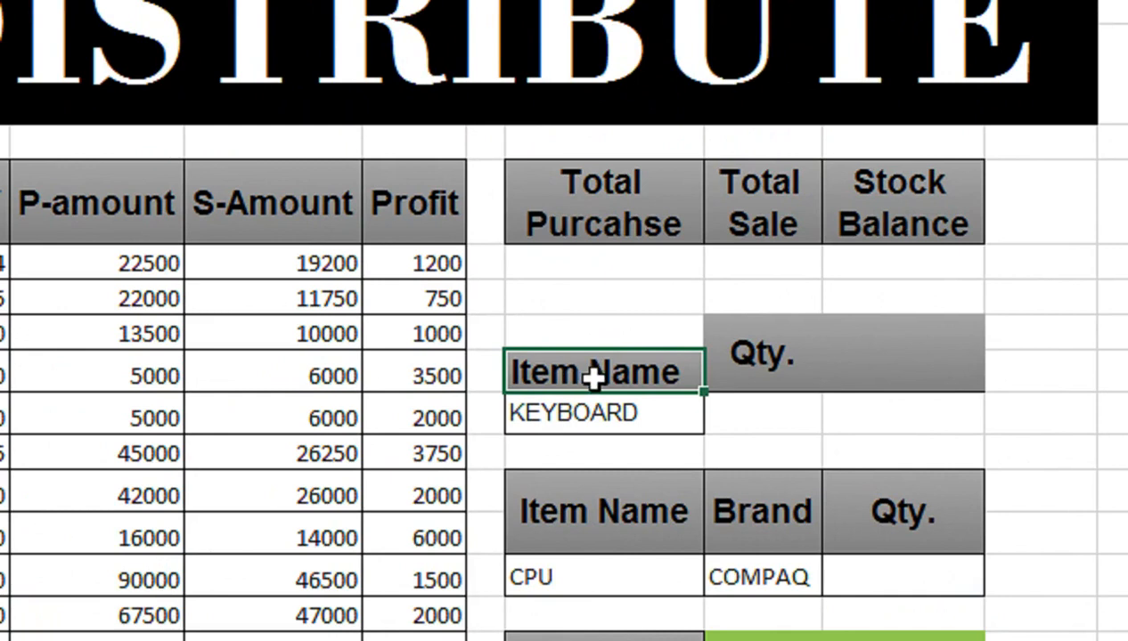
Step: Start a DSUM formula in N10 with the whole item table B5:K25 as its database
click(734, 411)
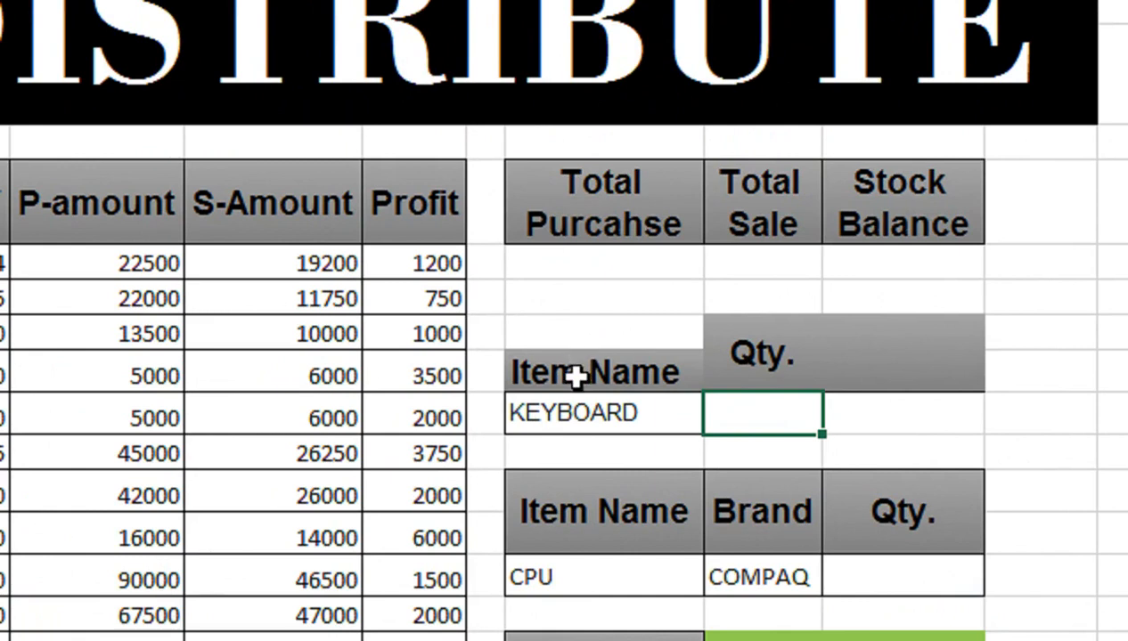
text(=DSU,)
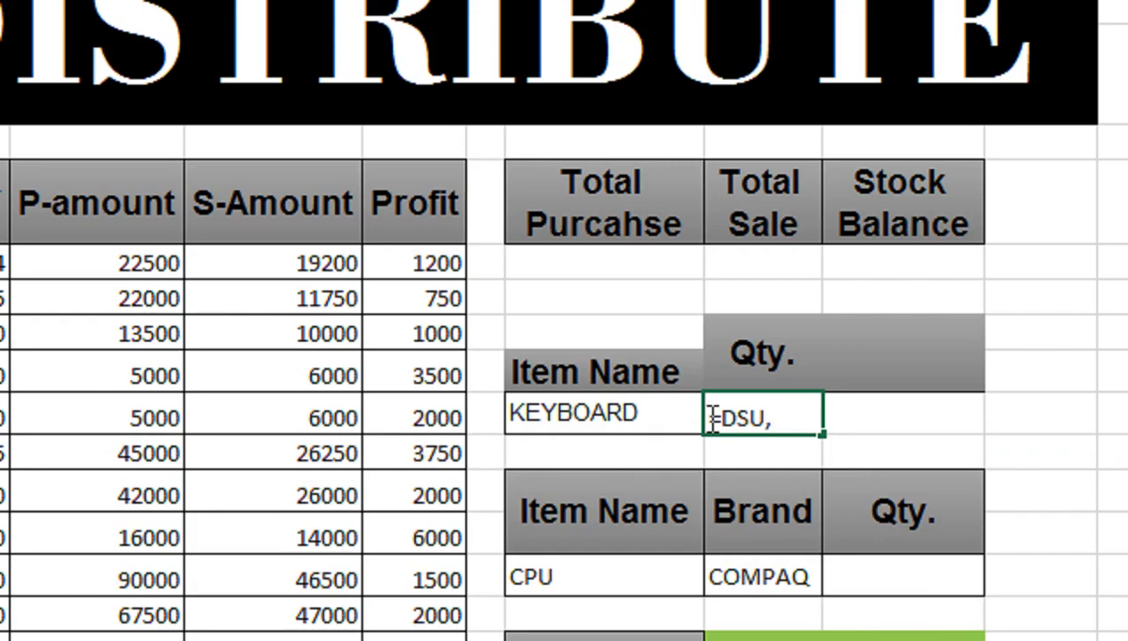
key(BackSpace)
key(Tab)
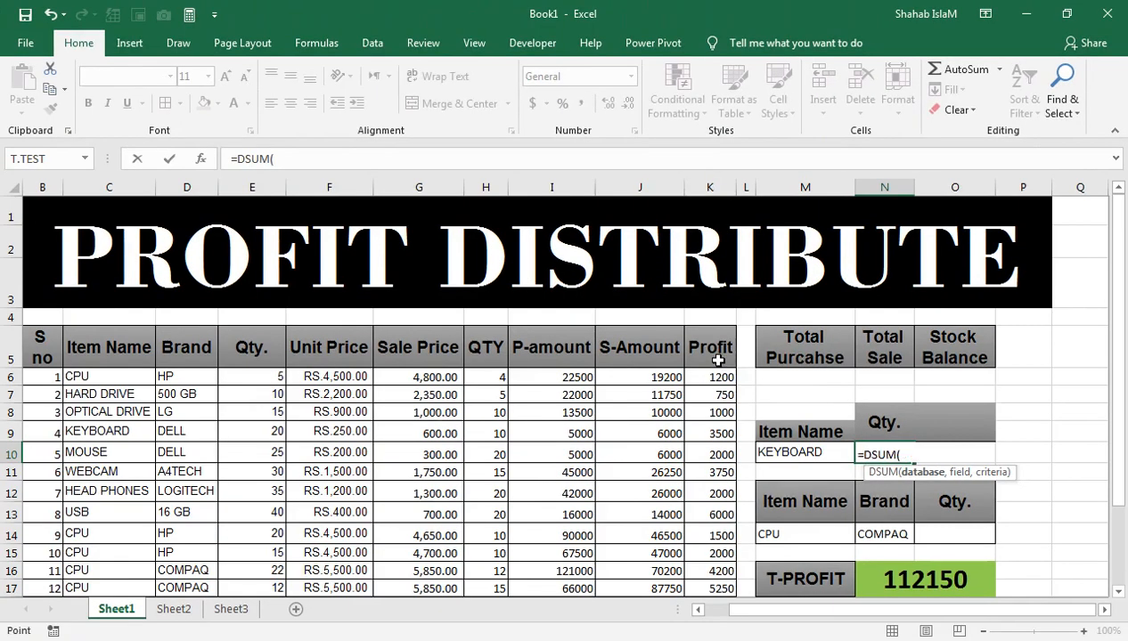
click(430, 228)
key(ctrl+shift+Left)
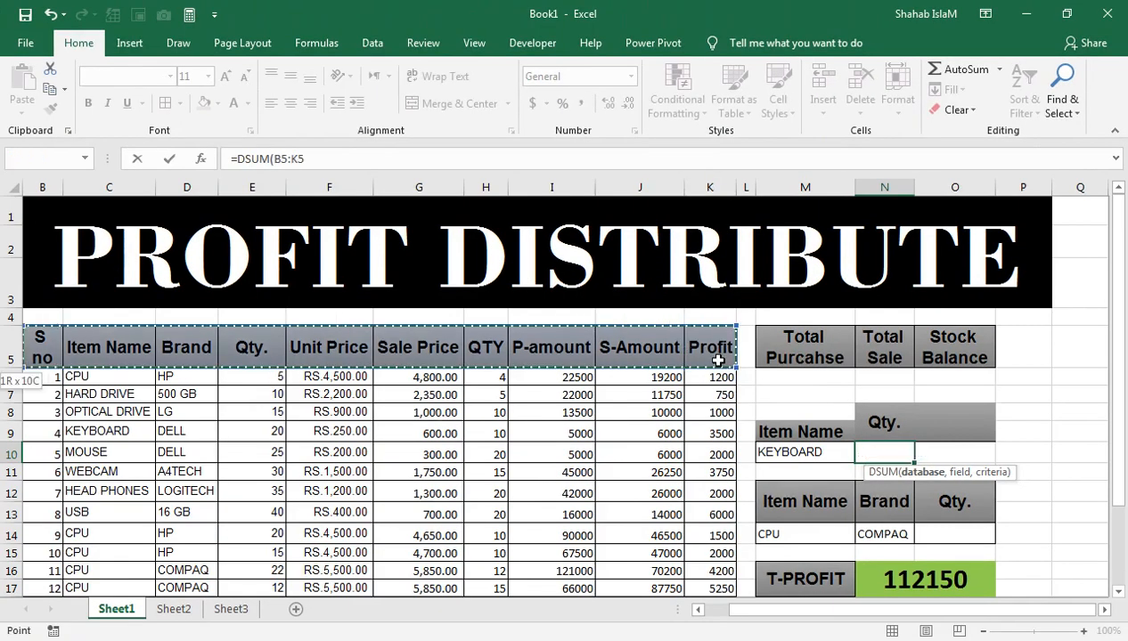
key(ctrl+shift+Down)
Step: Use the Qty. header E5 as the field and M9:M10 as the criteria, completing =DSUM(B5:K25,E5,M9:M10) in N10
text(,)
key(Up)
key(Up)
key(Up)
key(Up)
key(Up)
key(Up)
key(Up)
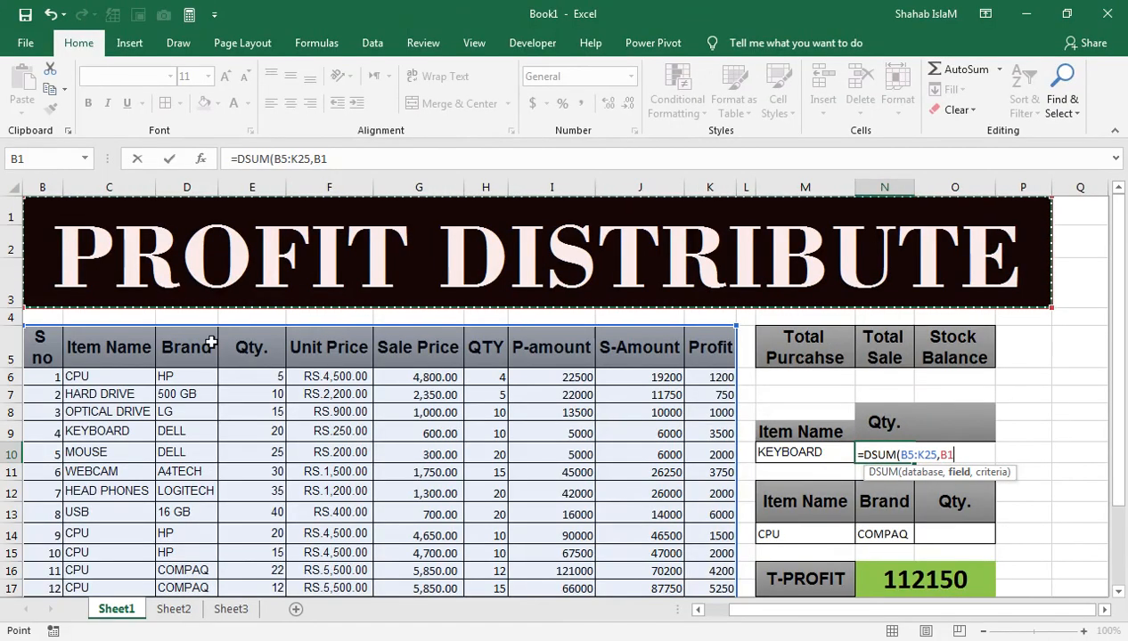
click(250, 348)
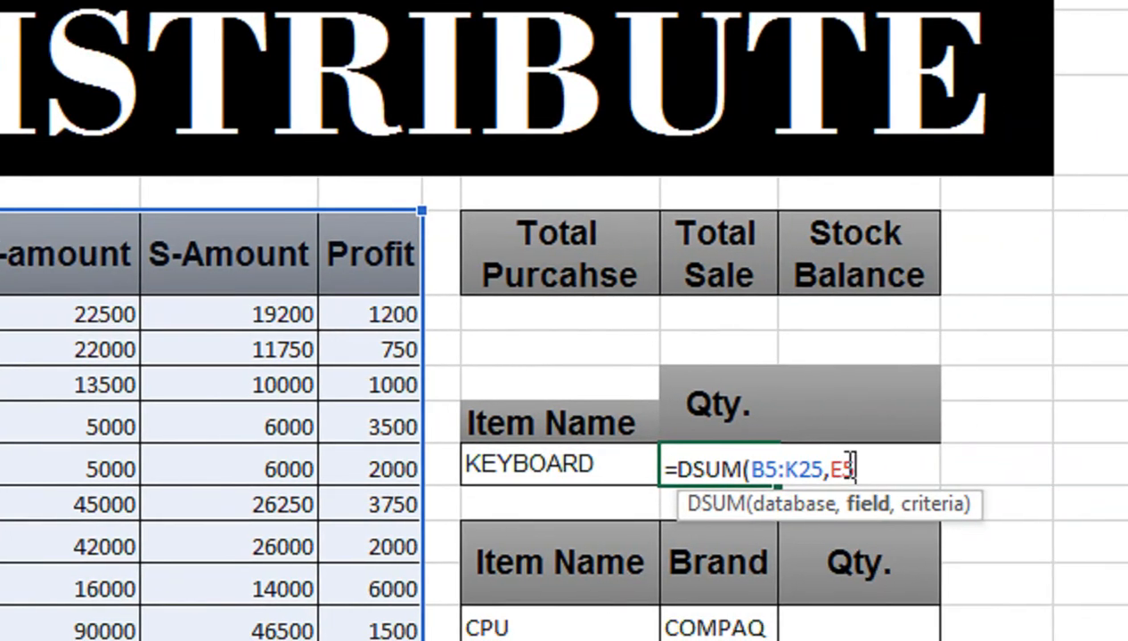
text(,)
drag(626, 416, 624, 451)
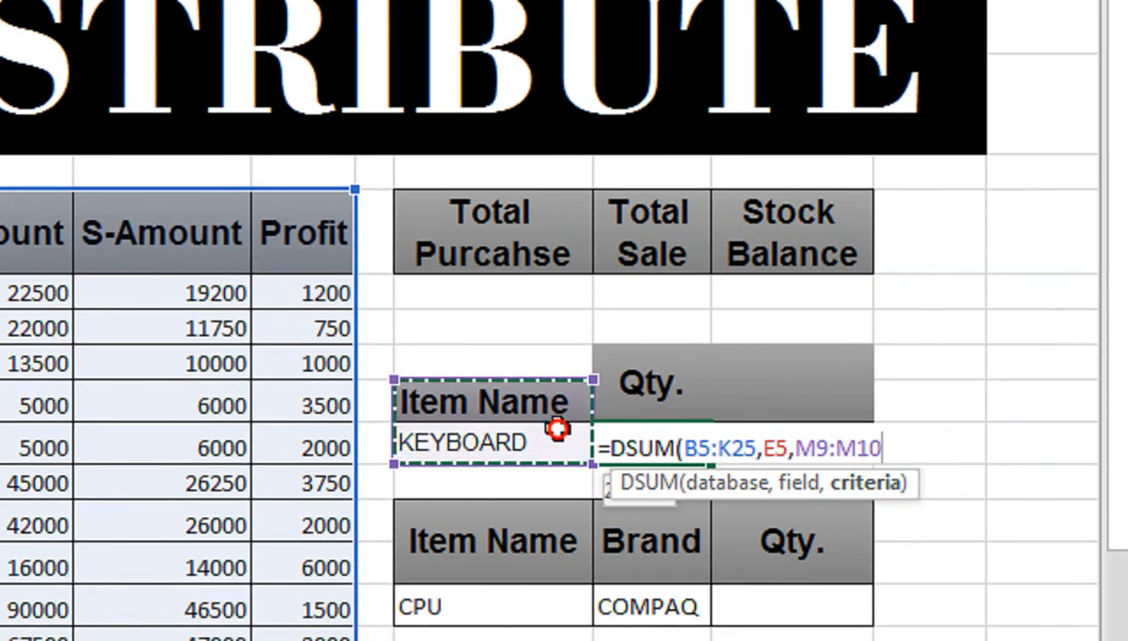
text())
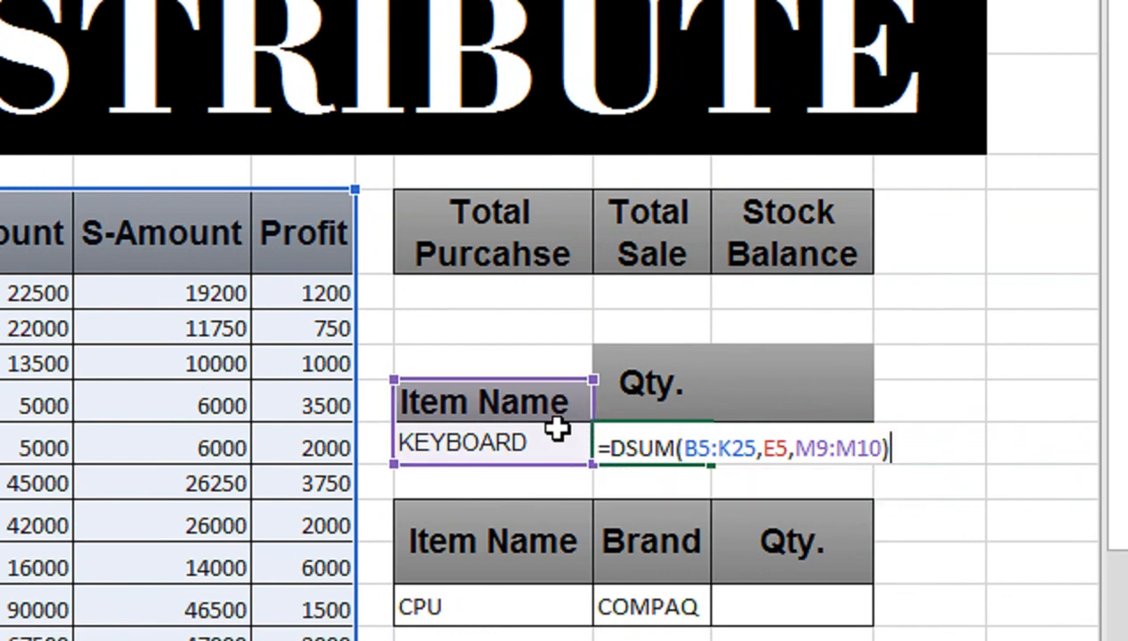
key(Return)
Step: Check the N10 quantity against the KEYBOARD rows in the item table, and inspect the item and brand criteria in row 14
click(613, 437)
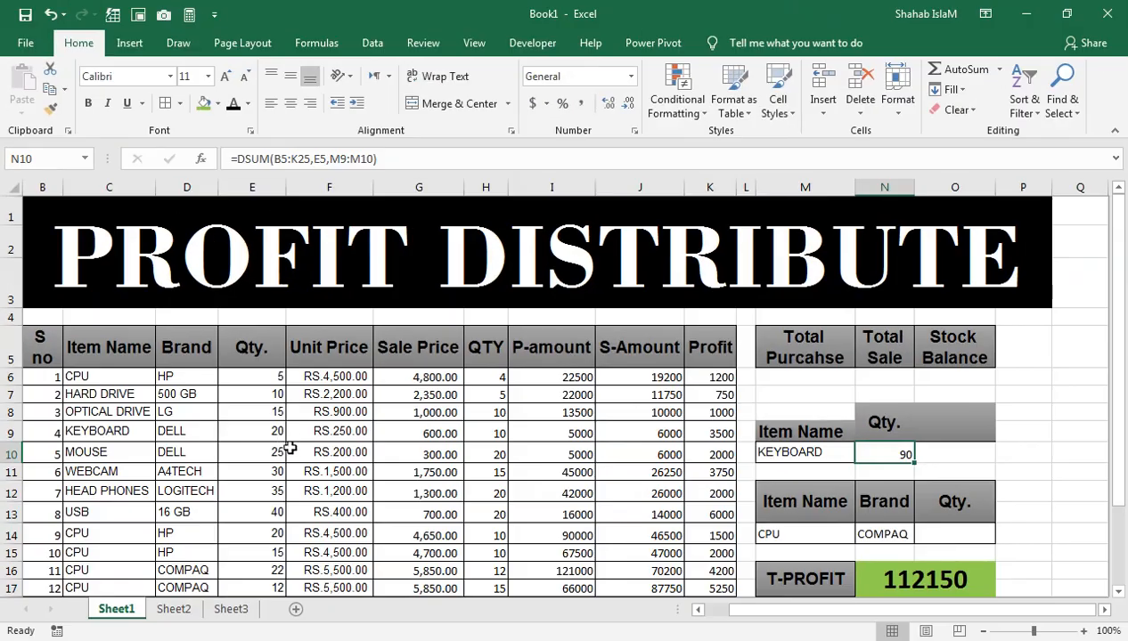
key(Down)
key(Down)
key(Down)
key(Down)
key(Down)
key(Down)
key(Down)
key(Down)
key(Down)
key(Down)
key(Down)
key(Down)
key(Down)
key(Down)
key(Down)
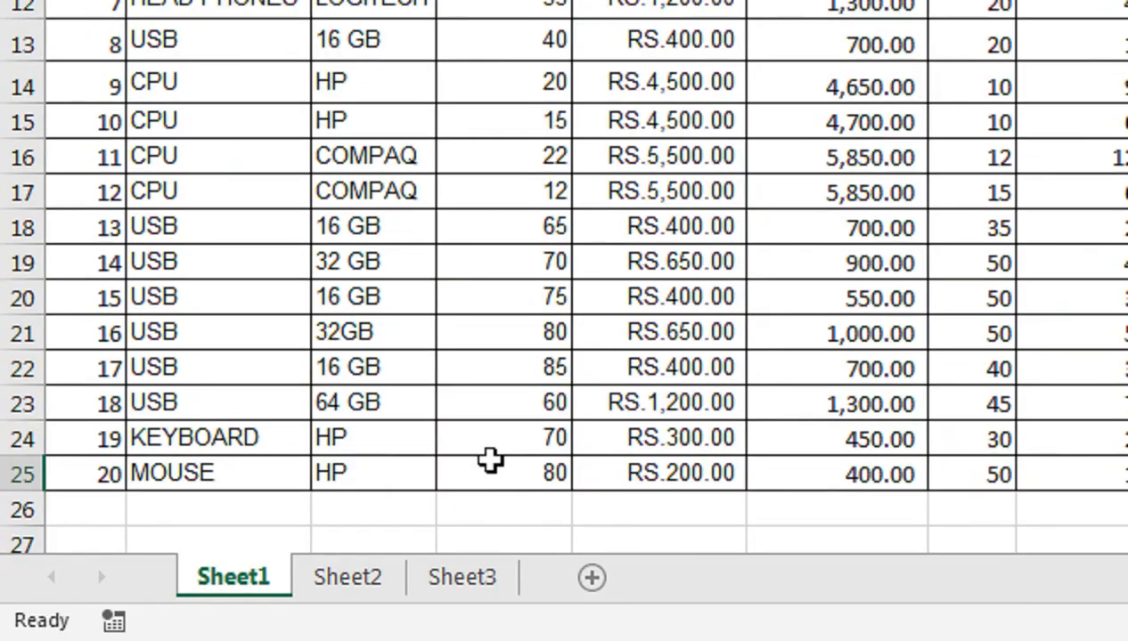
click(252, 539)
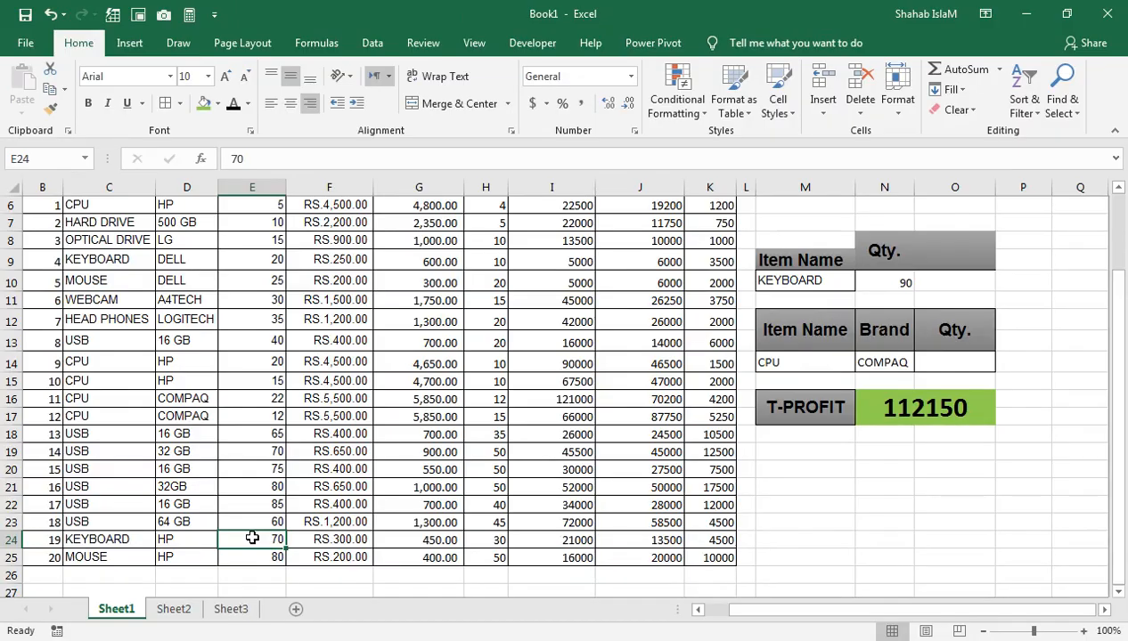
key(ctrl+Up)
key(ctrl+Up)
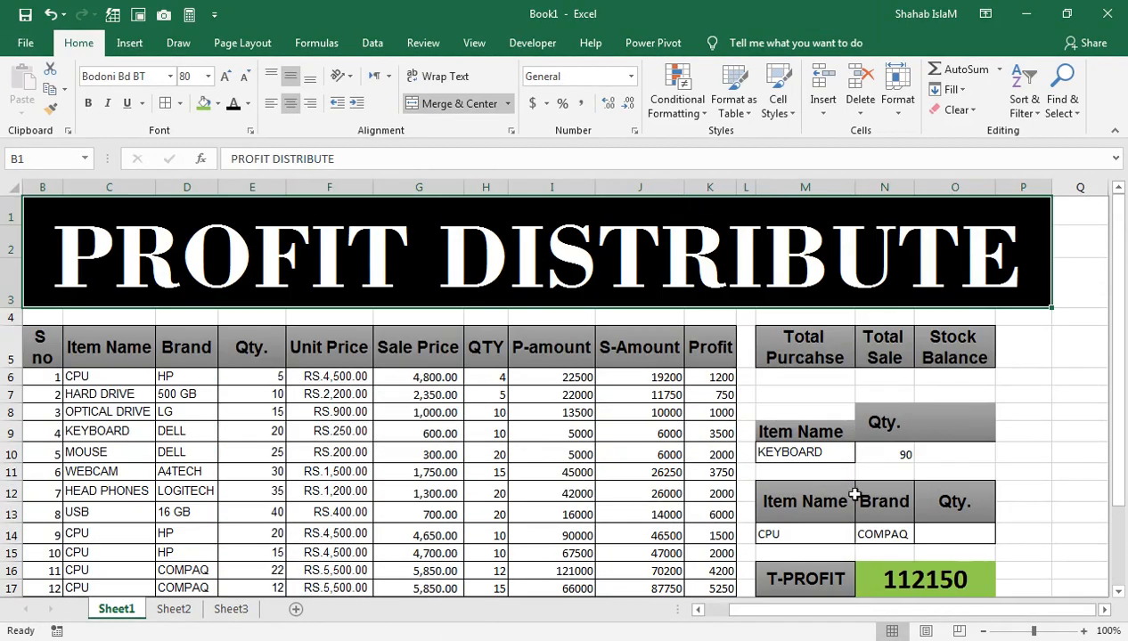
click(860, 534)
click(834, 535)
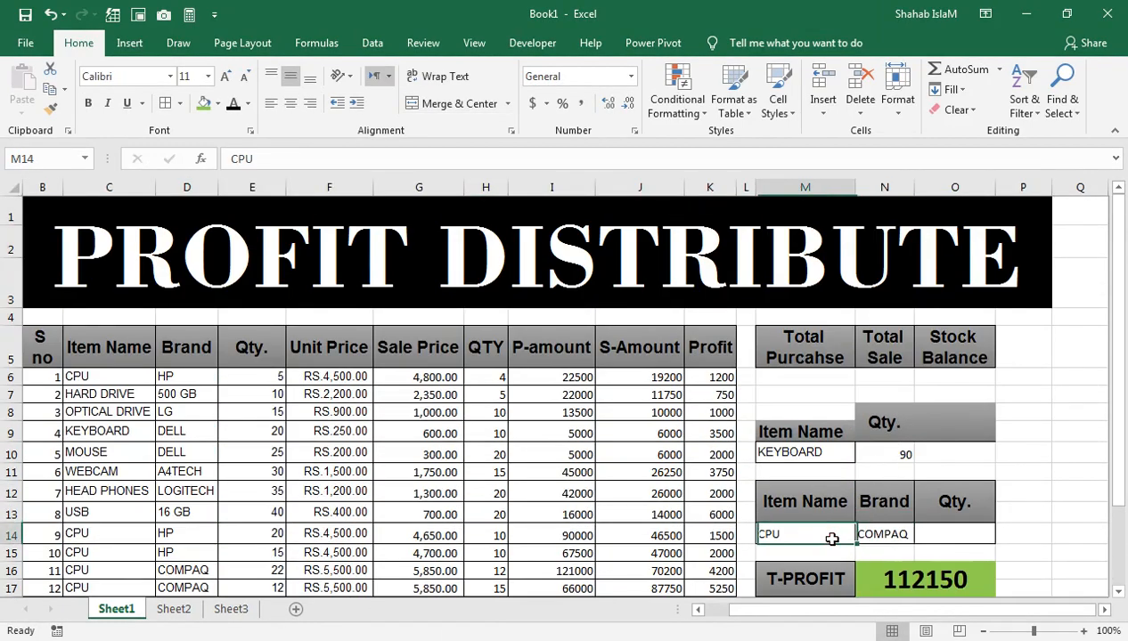
click(934, 531)
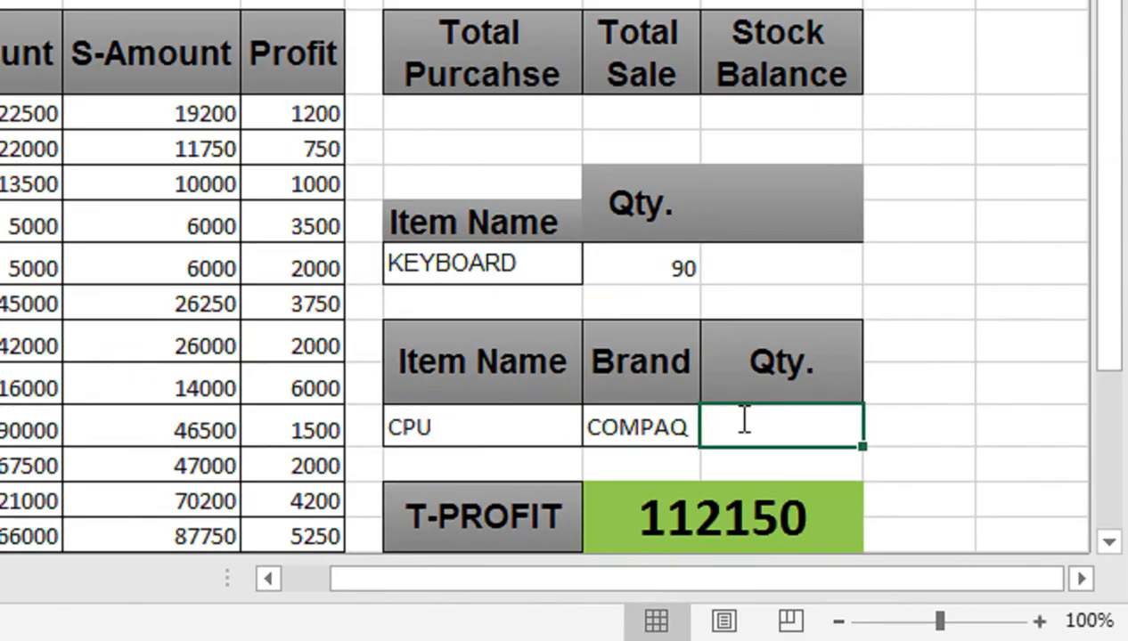
double_click(744, 419)
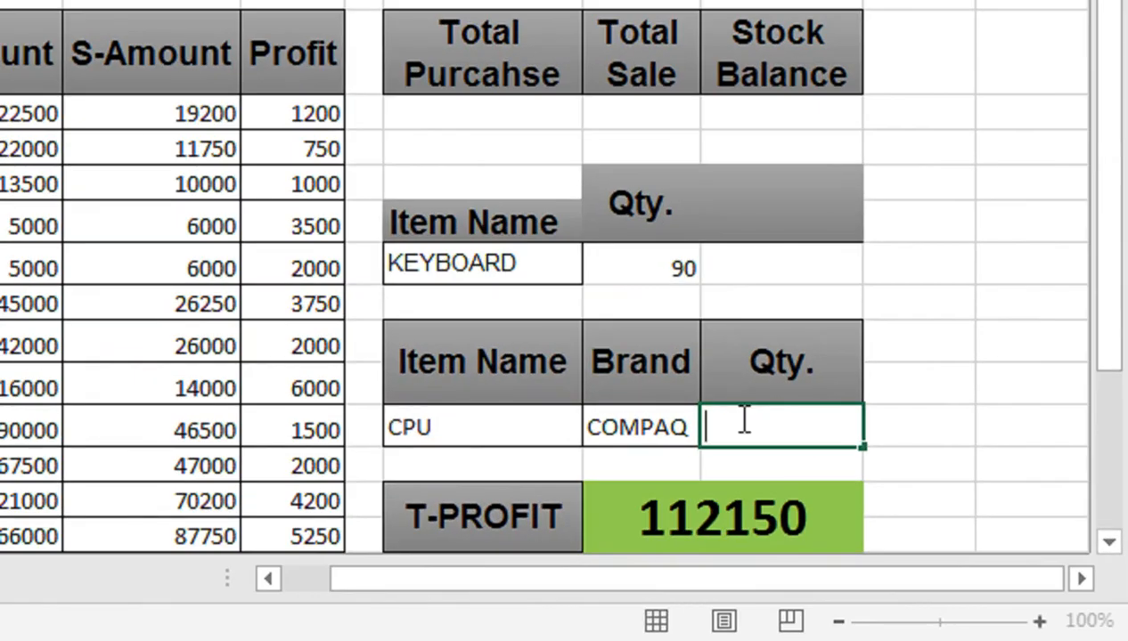
text(DSUM)
key(Tab)
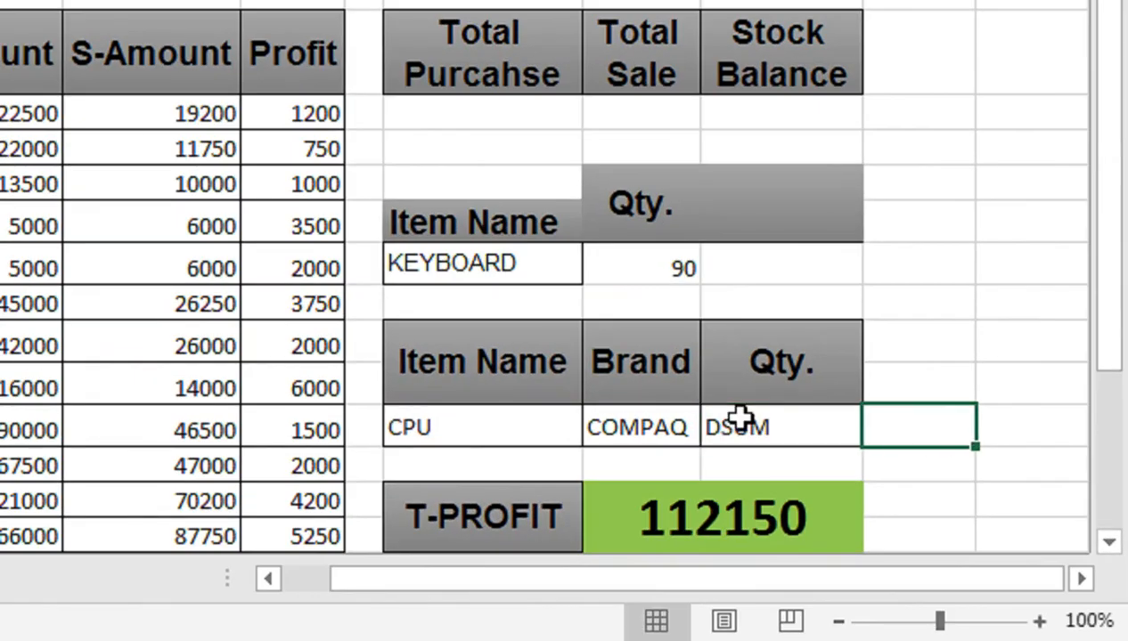
Step: Start a DSUM formula in O14 with the item table B5:K25 as its database
click(739, 417)
text(=DS)
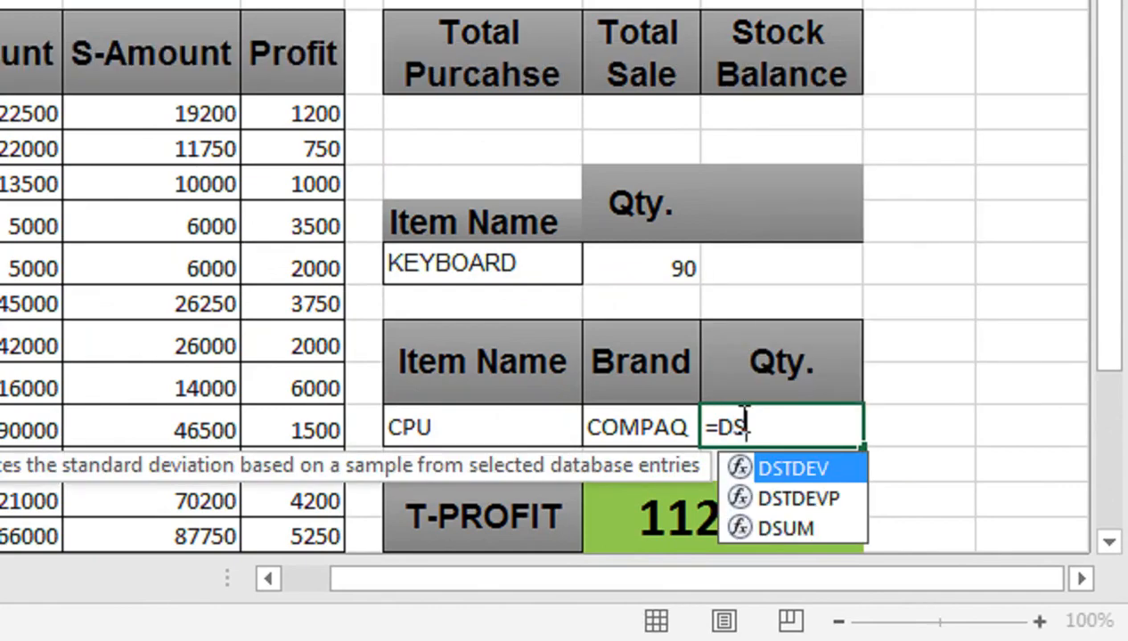
text(UM()
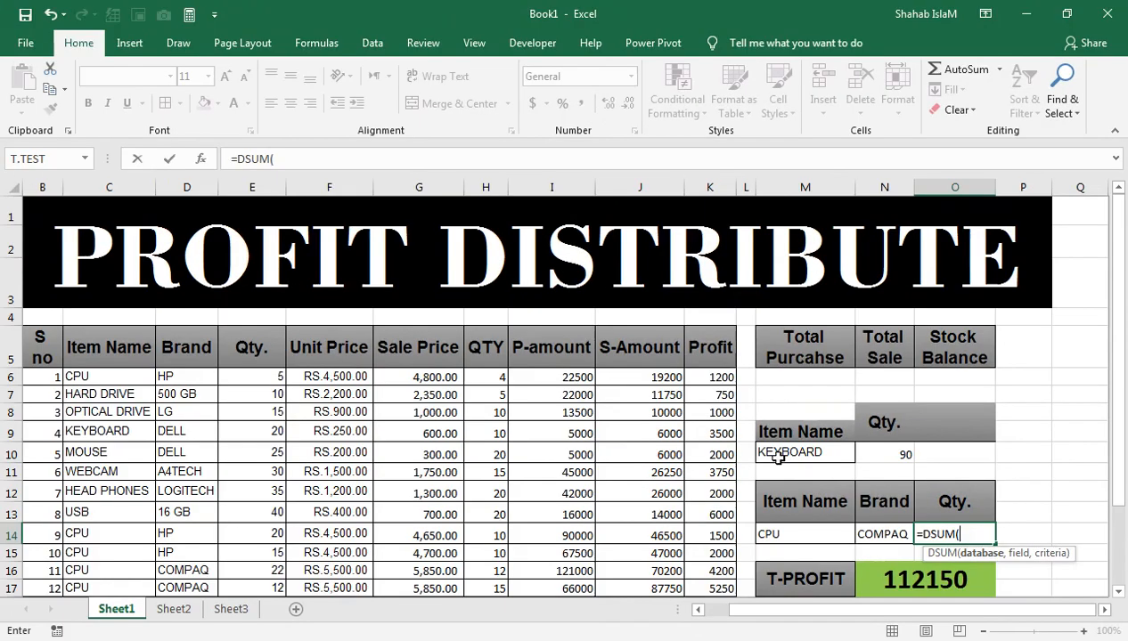
click(709, 364)
key(ctrl+shift+Left)
key(ctrl+shift+Down)
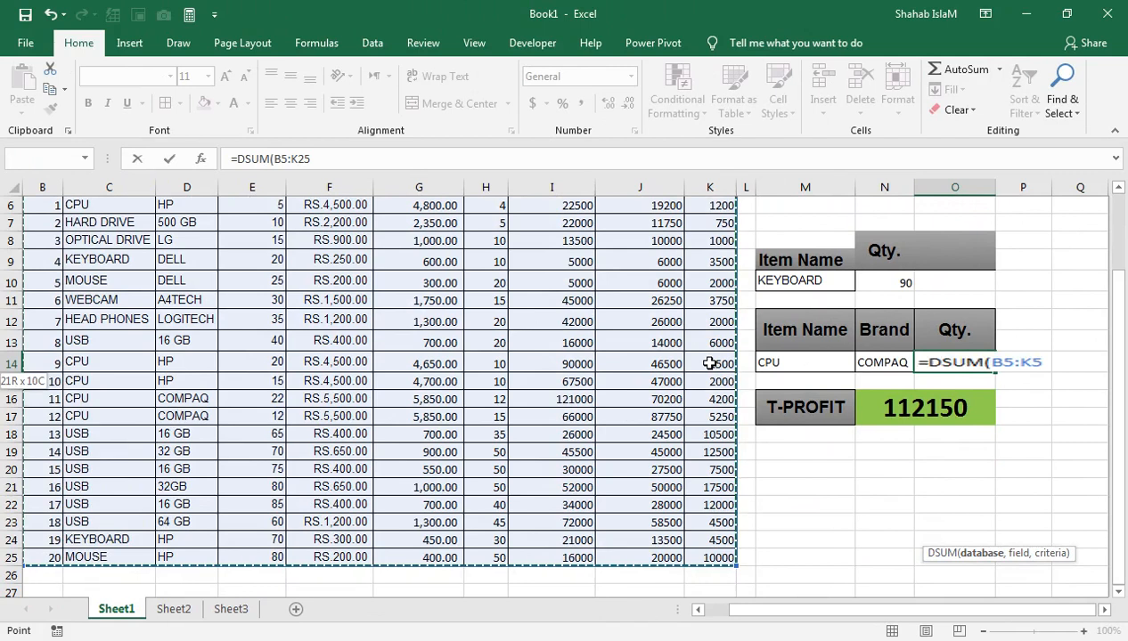
text(,)
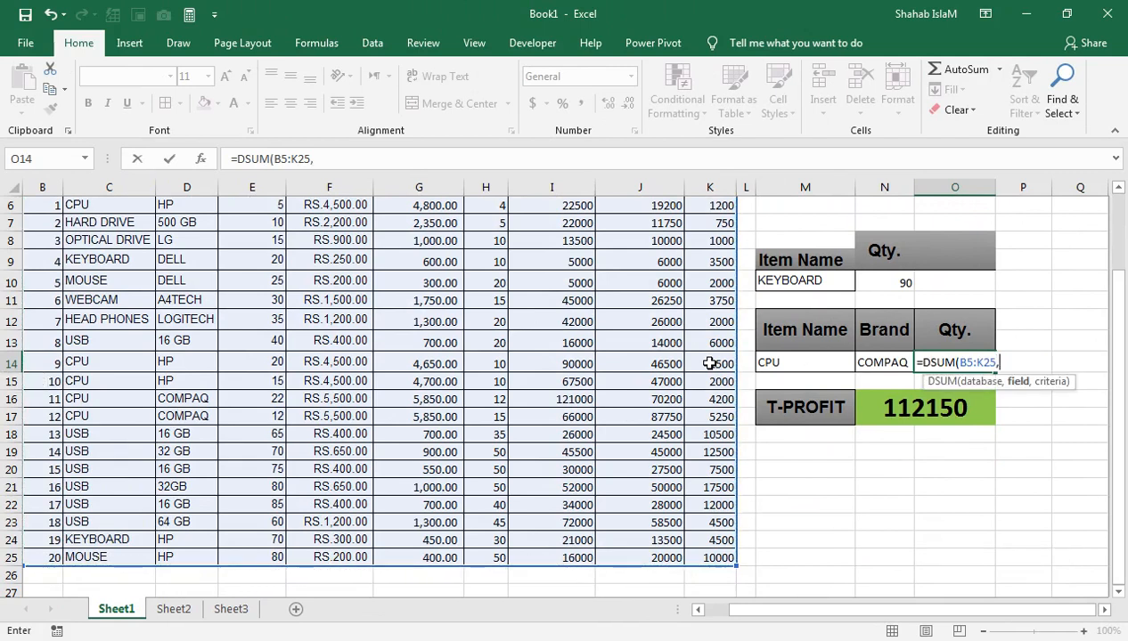
Step: Set the field argument of the O14 DSUM formula to the Qty. header in E5
drag(800, 323, 862, 363)
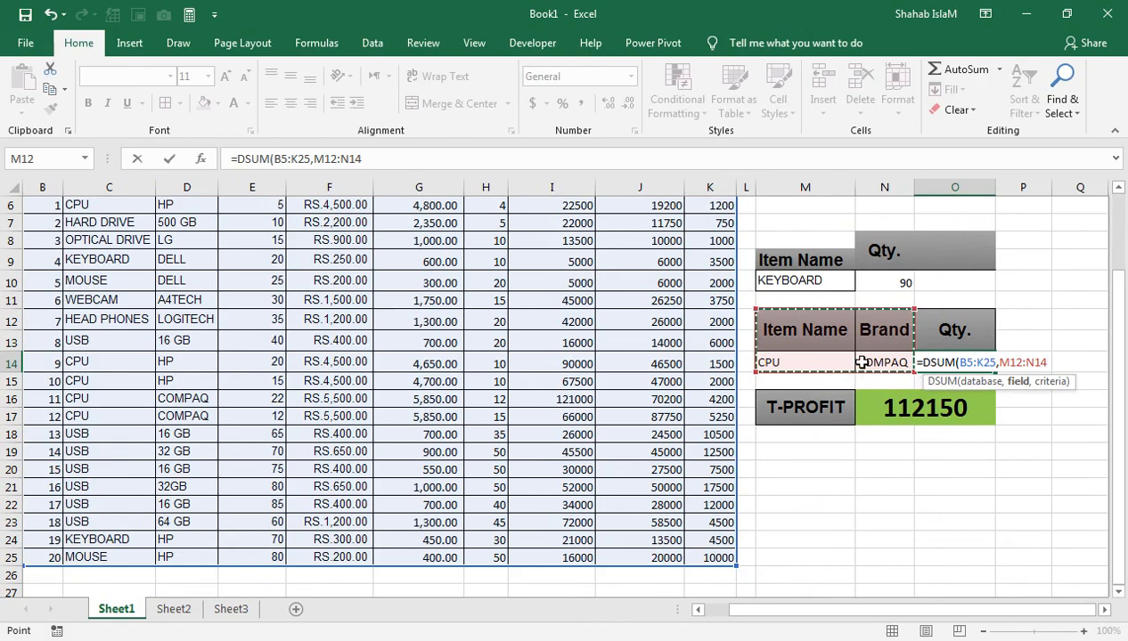
click(435, 242)
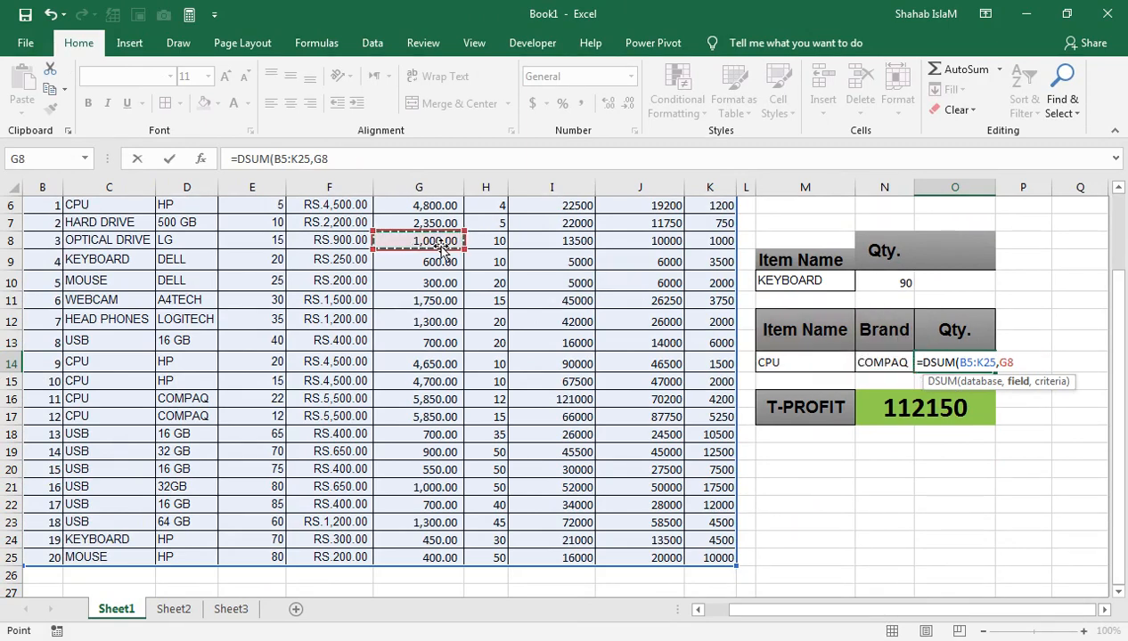
key(Up)
key(Up)
key(Up)
key(Up)
key(Up)
key(Left)
key(Down)
key(Down)
key(Down)
key(Down)
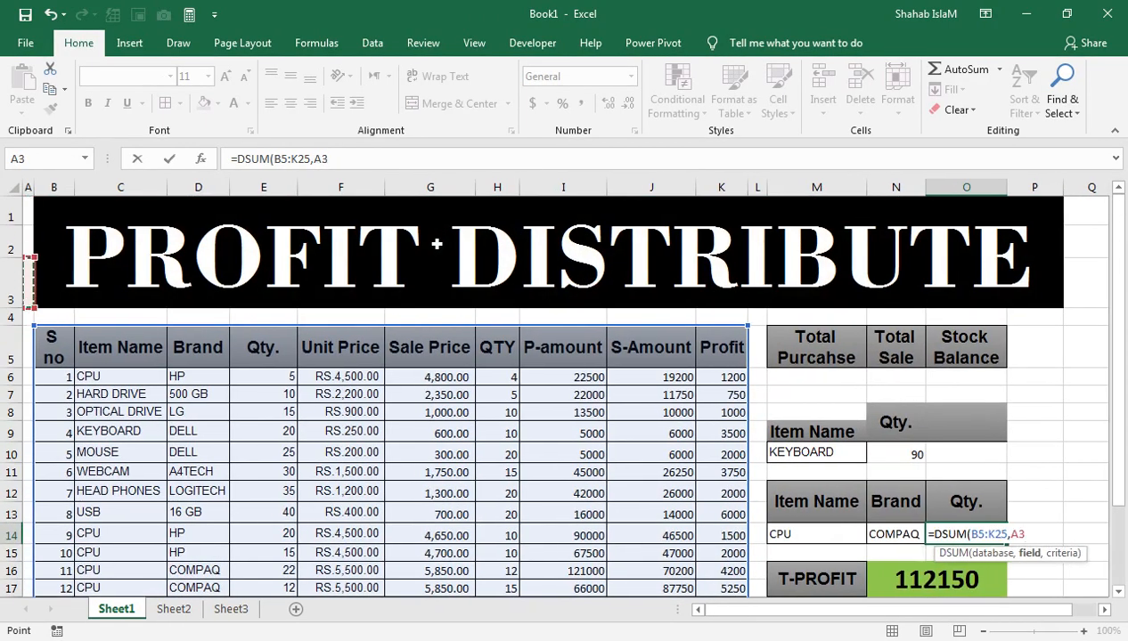
key(Down)
key(Right)
key(Right)
key(Right)
key(Right)
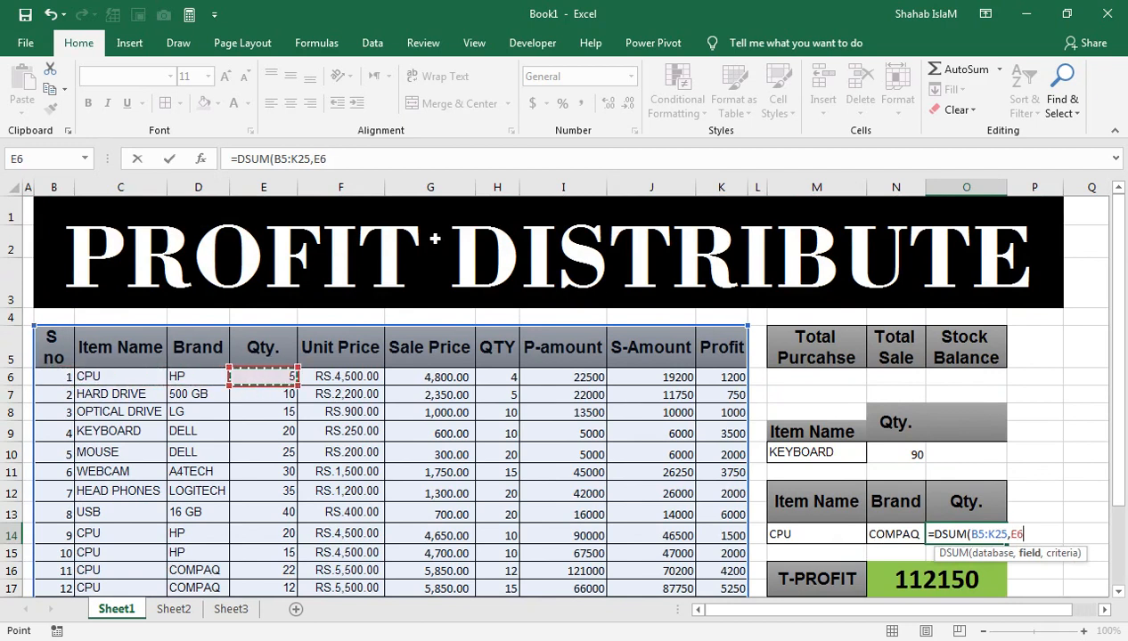
key(Up)
Step: Add M12:N14 as the criteria range and complete =DSUM(B5:K25,E5,M12:N14) in O14
text(,)
key(Left)
key(Left)
key(Left)
key(Up)
key(Up)
key(Right)
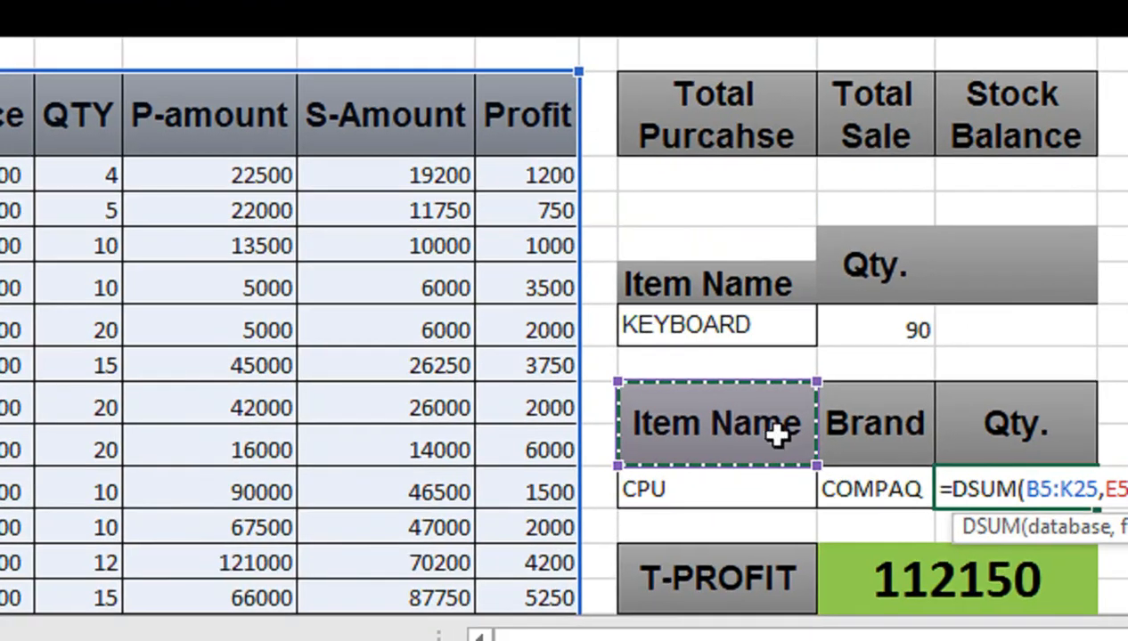
key(shift+Right)
key(shift+Down)
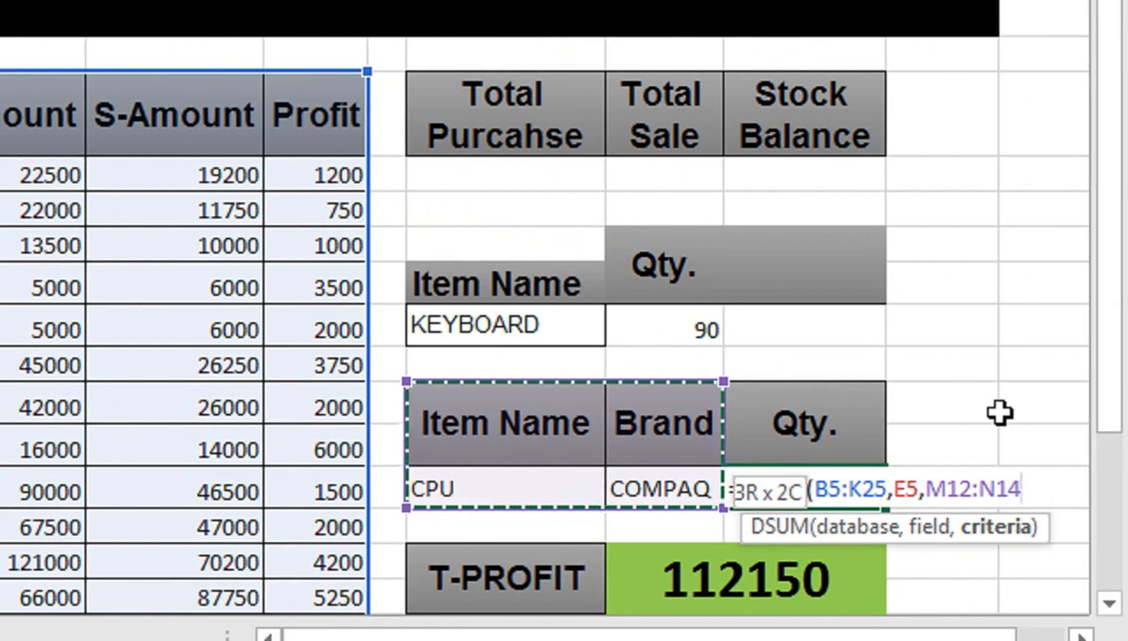
text())
key(Return)
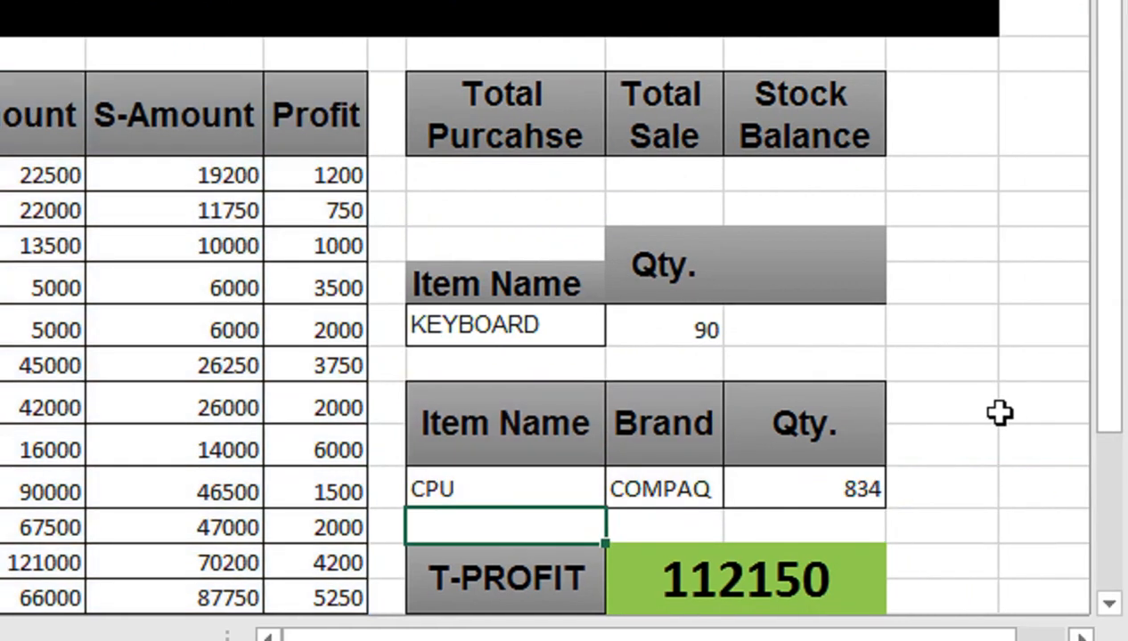
click(762, 476)
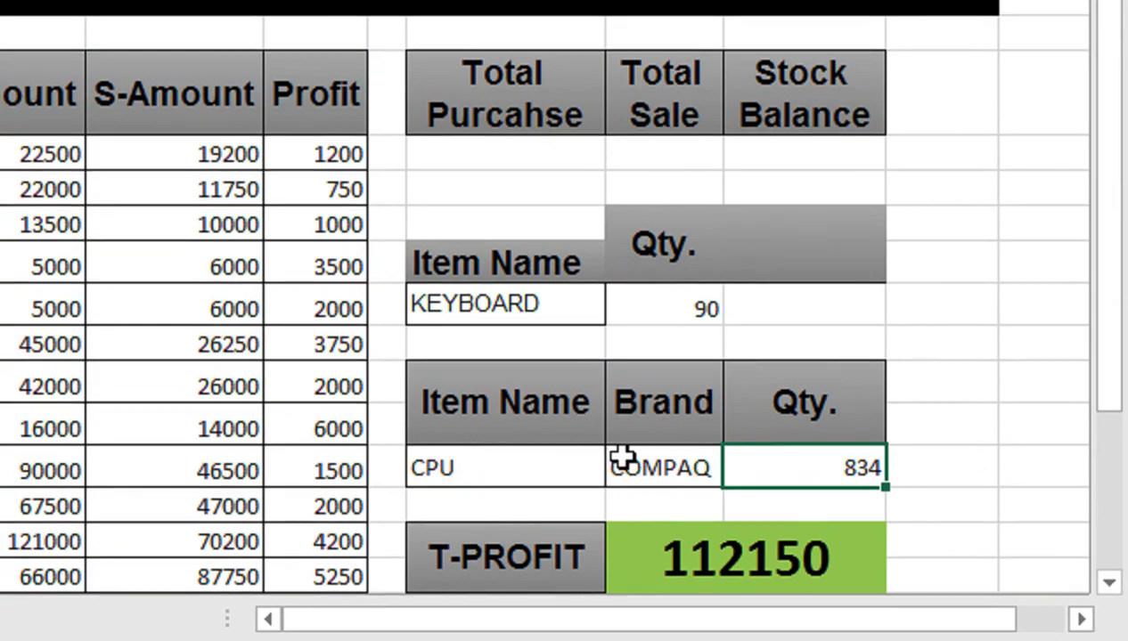
Step: Unmerge the Brand and Item Name headers in rows 12:13 and move their text into row 13, directly above COMPAQ and CPU
click(655, 439)
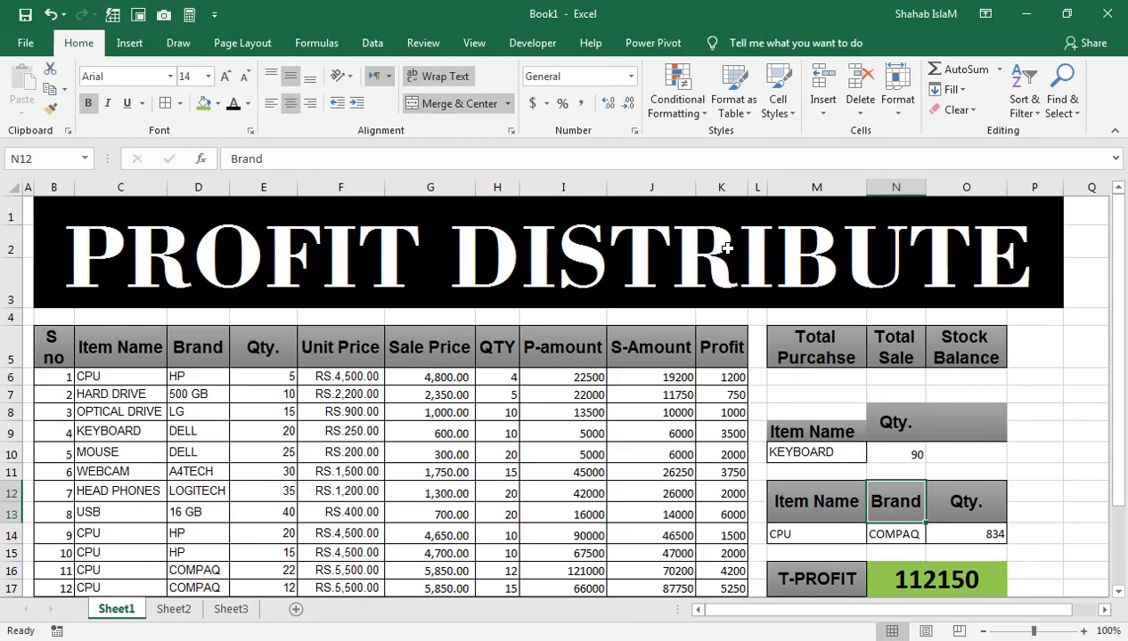
click(503, 343)
click(815, 498)
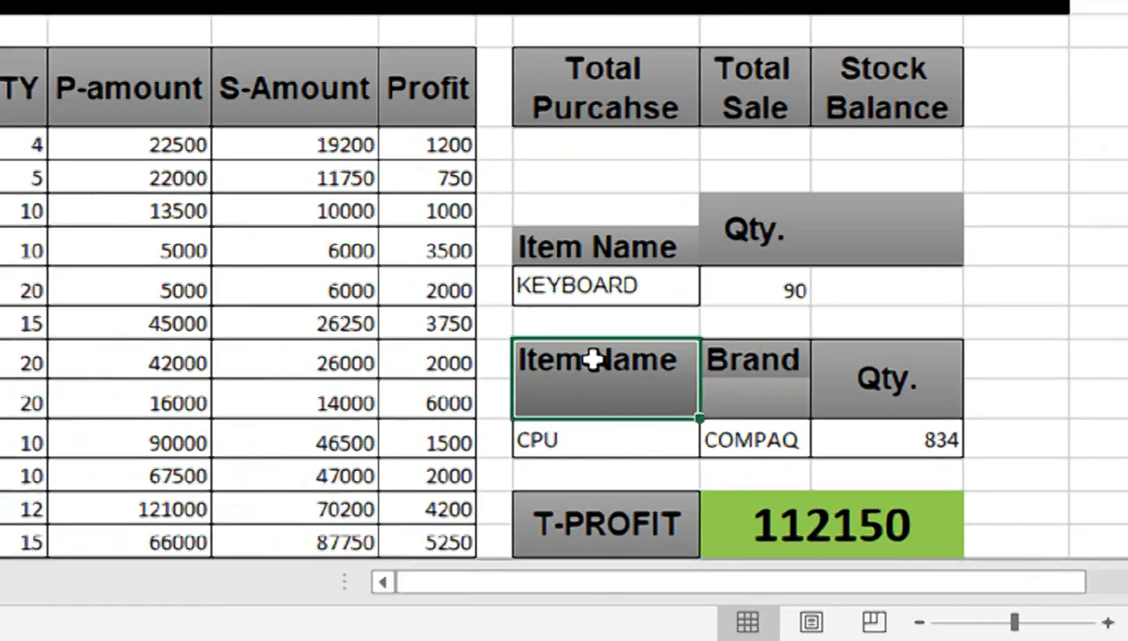
click(593, 360)
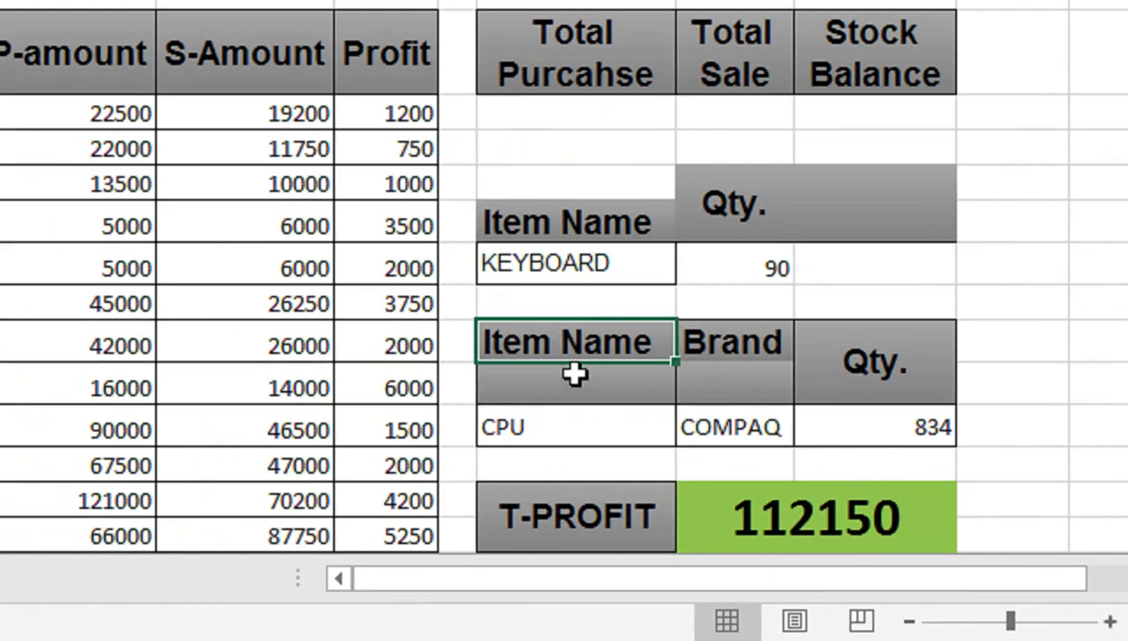
drag(581, 372, 579, 392)
click(738, 347)
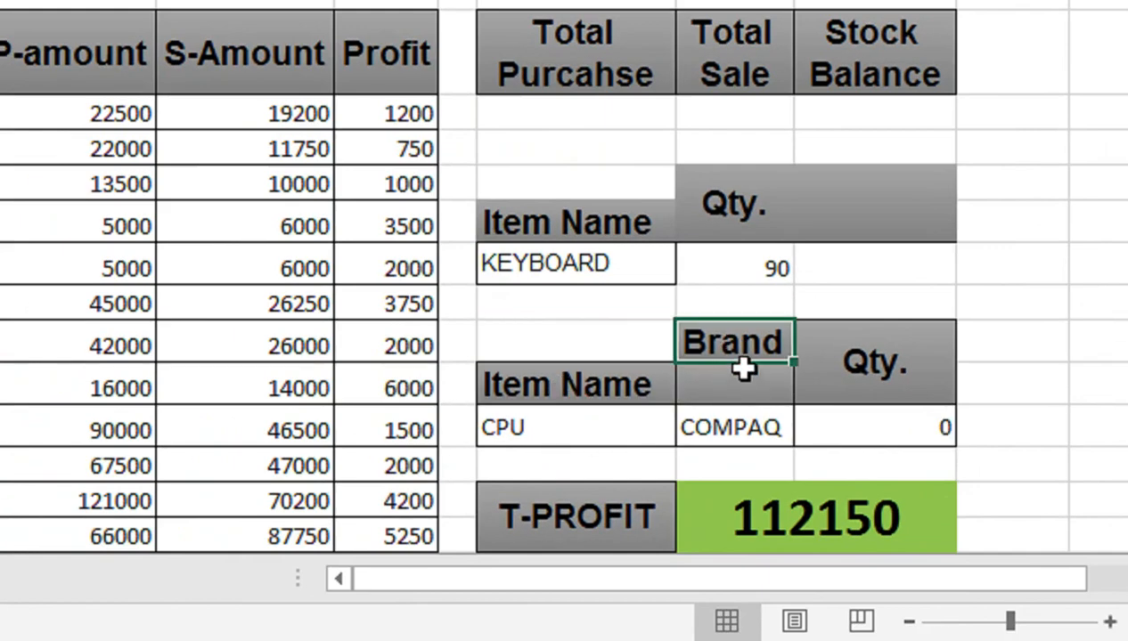
drag(738, 357, 745, 391)
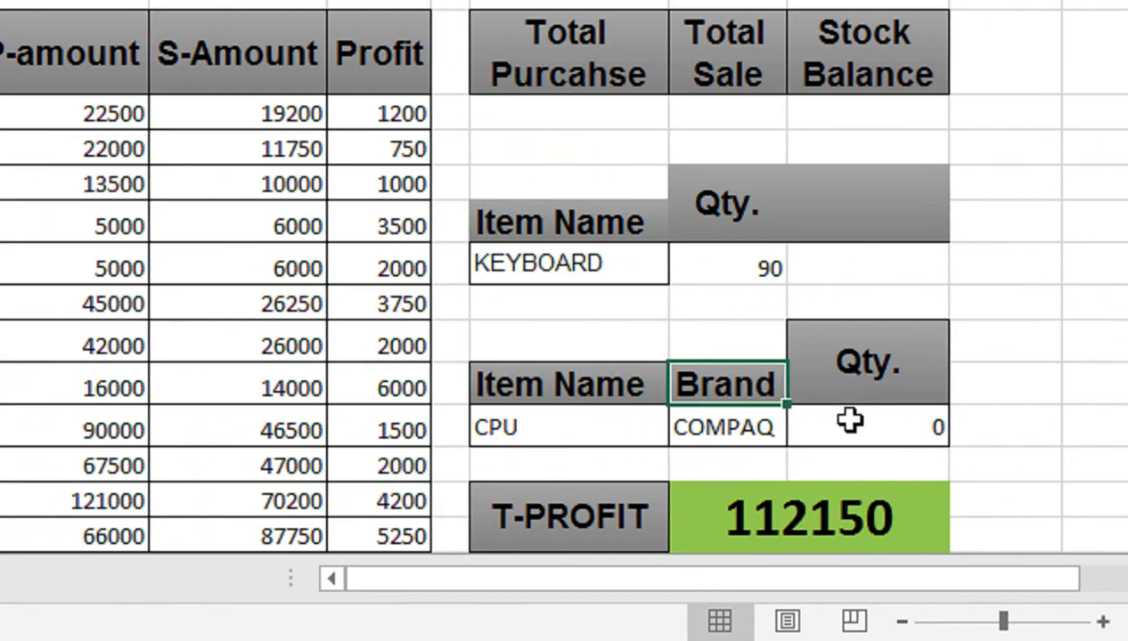
Step: Change the criteria range of the DSUM formula in O14 to M13:N14 and check the COMPAQ CPU quantities in the item table
double_click(848, 427)
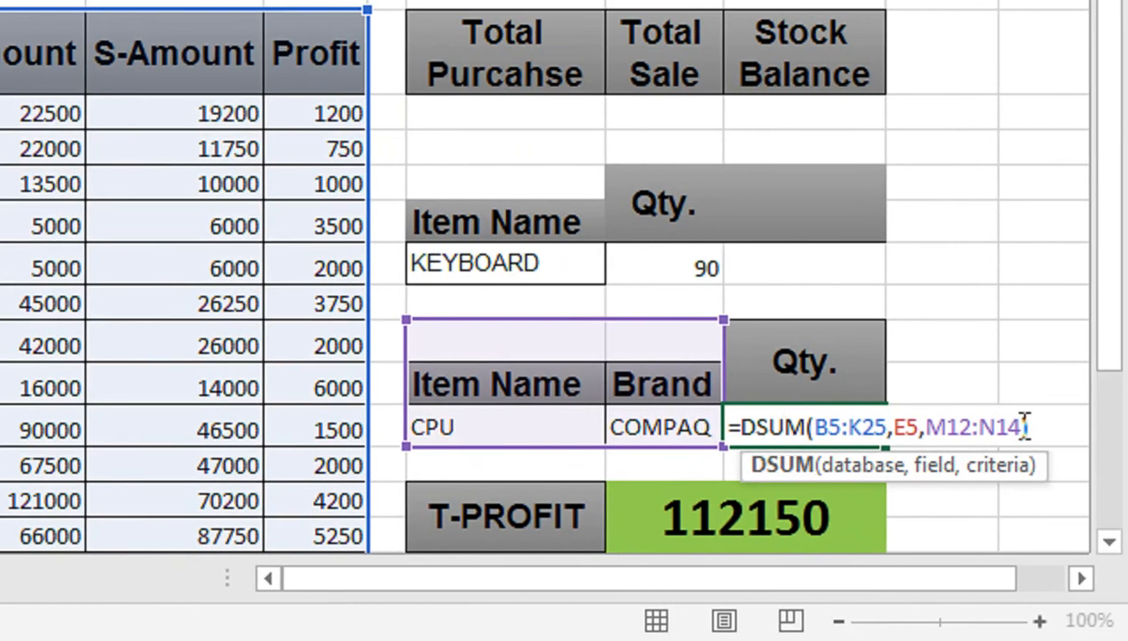
drag(1024, 427, 922, 428)
drag(483, 379, 616, 415)
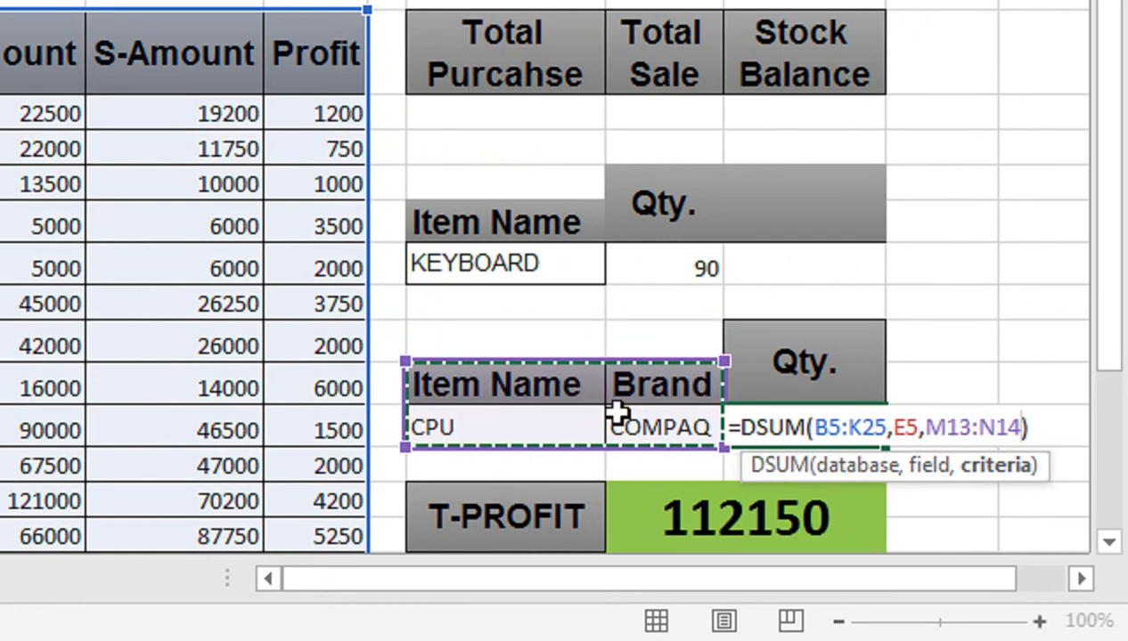
key(Return)
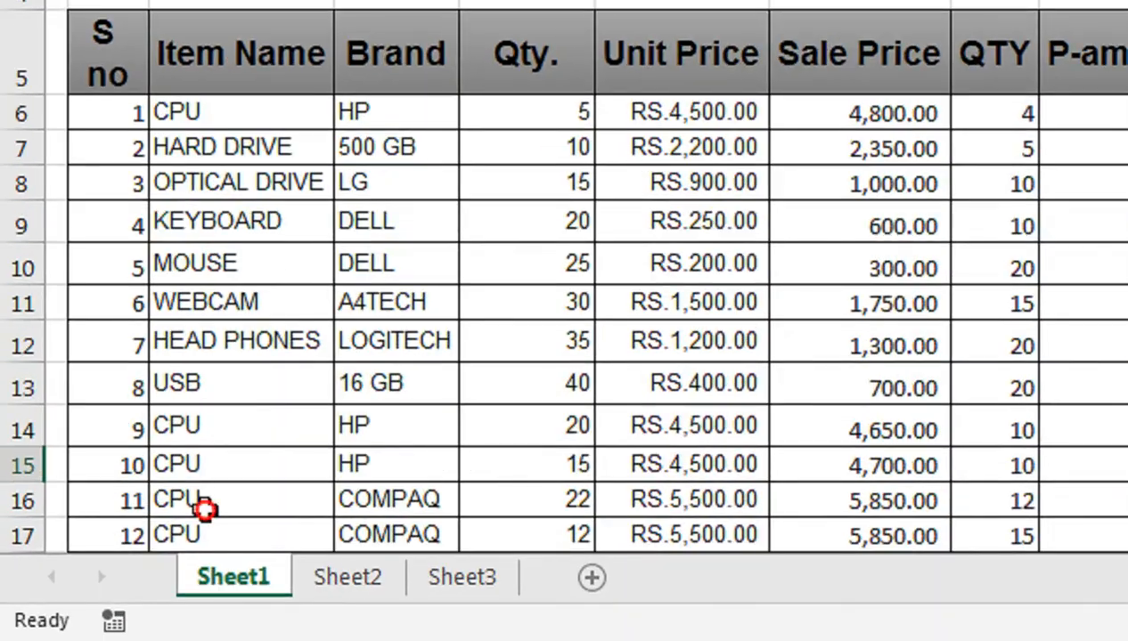
drag(202, 506, 218, 485)
click(517, 385)
click(534, 416)
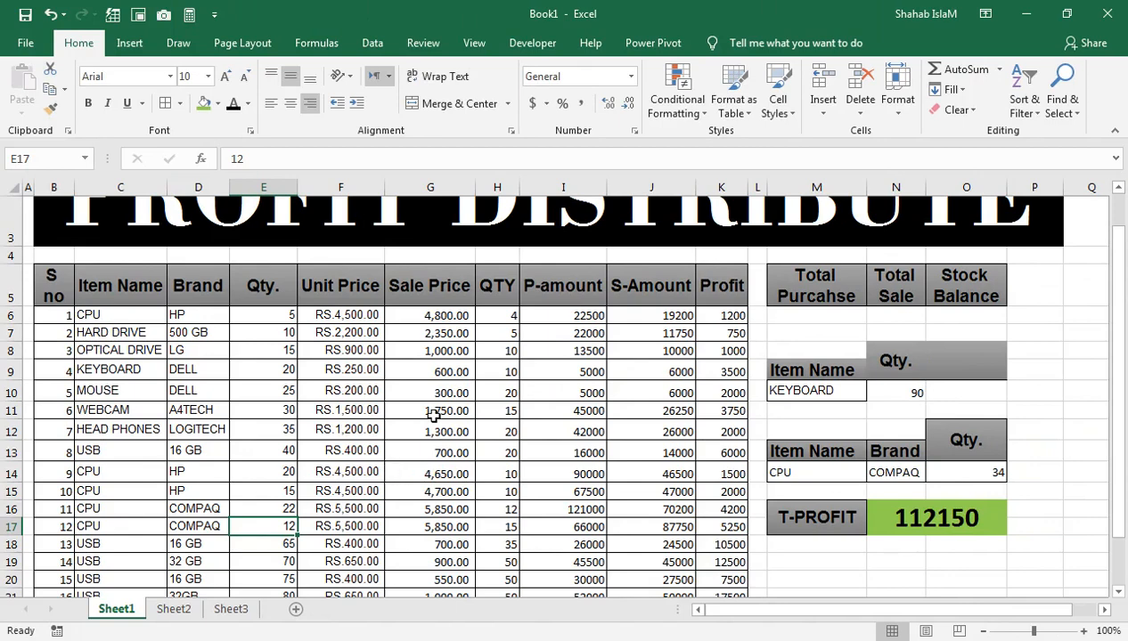
Step: Move the Total Purcahse, Total Sale and Stock Balance headers from M5:O5 to N5:P5 and reduce their font size to 10
drag(1118, 353, 1125, 320)
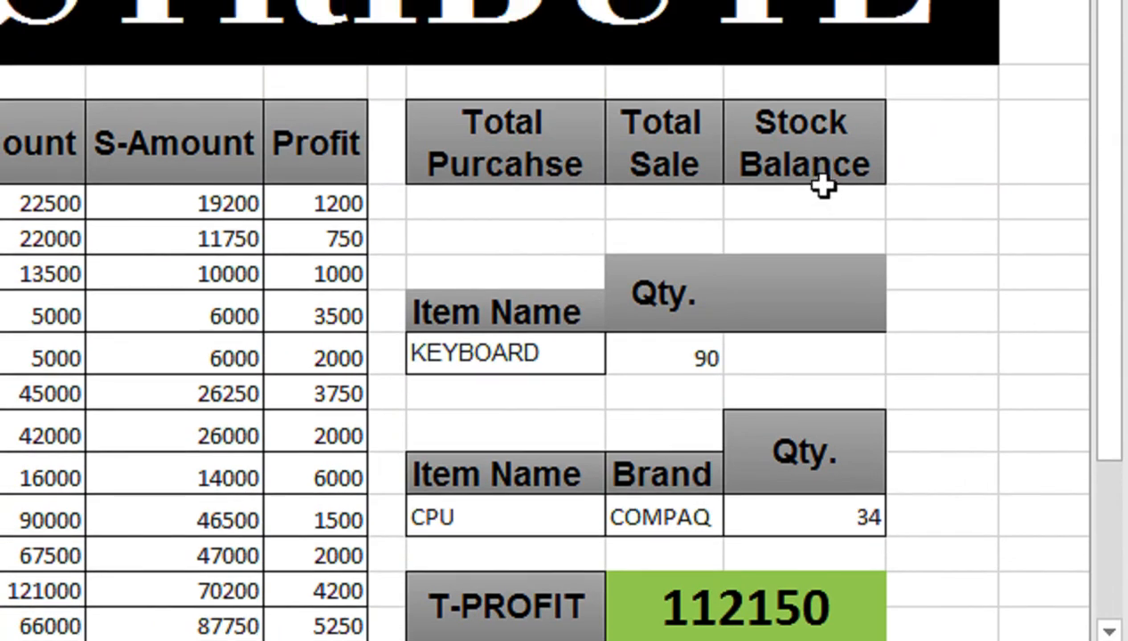
click(555, 205)
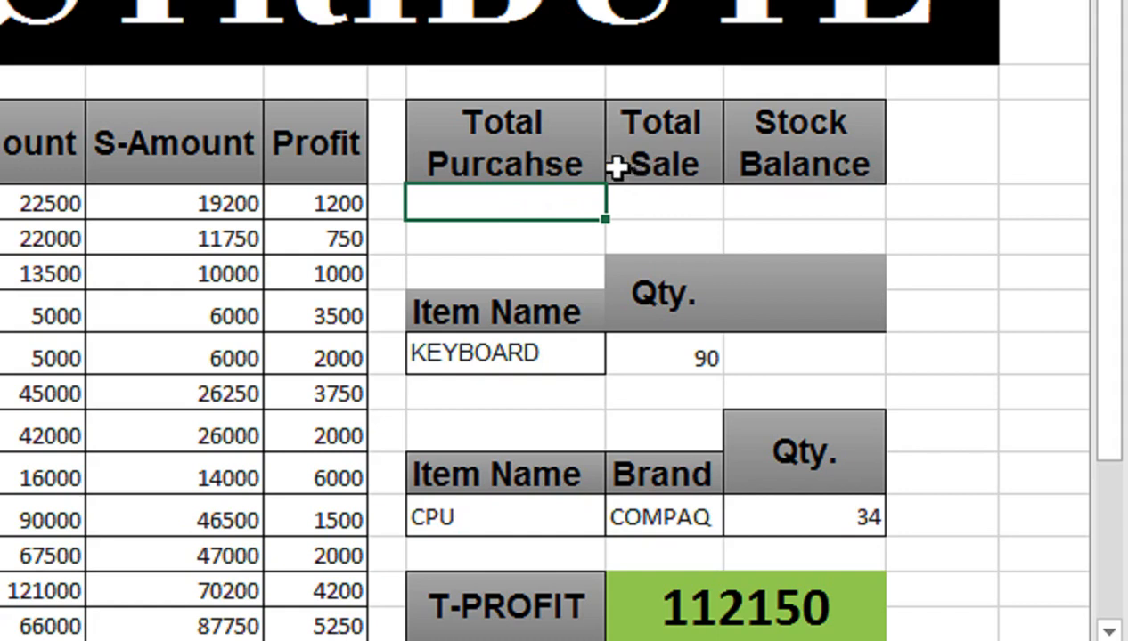
drag(573, 164, 835, 169)
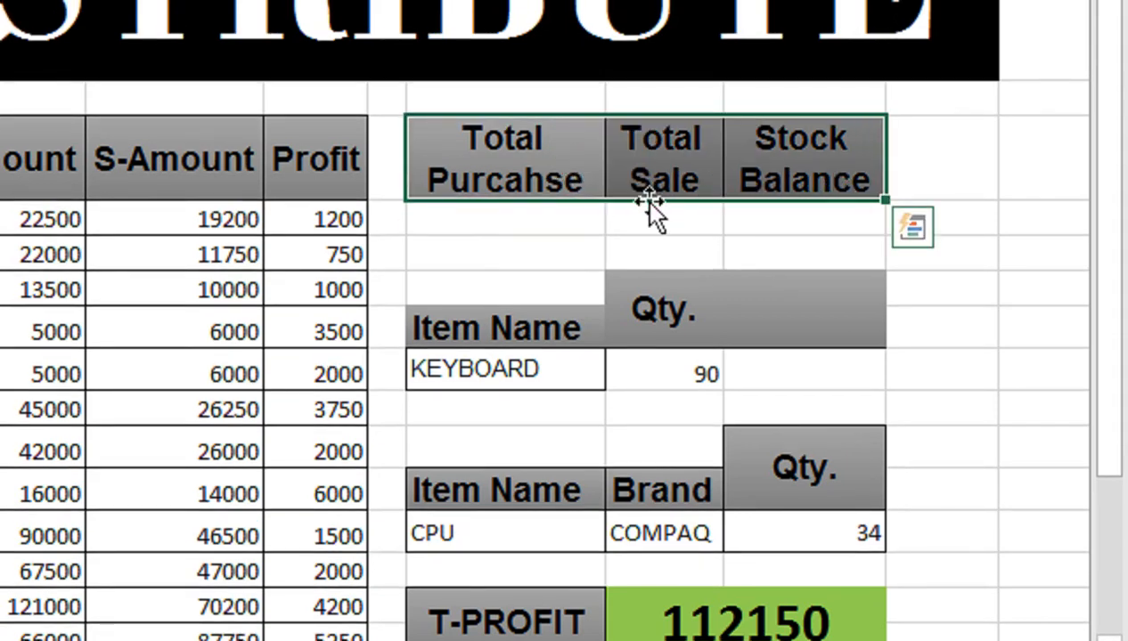
drag(647, 205, 693, 185)
drag(578, 159, 805, 178)
drag(636, 224, 796, 212)
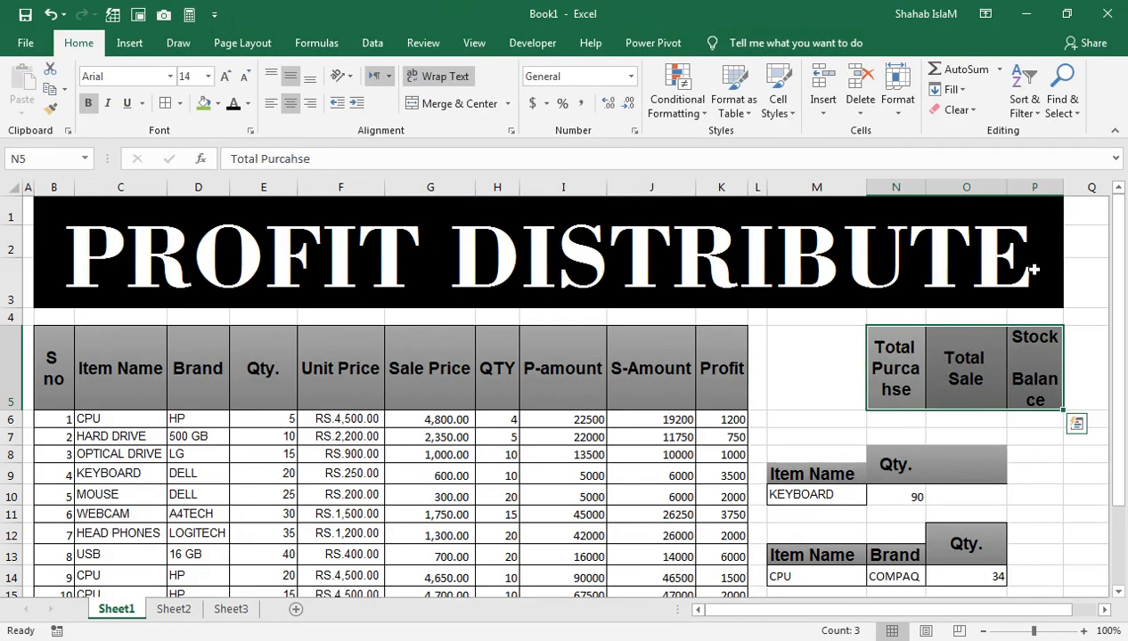
click(245, 80)
click(245, 80)
click(245, 81)
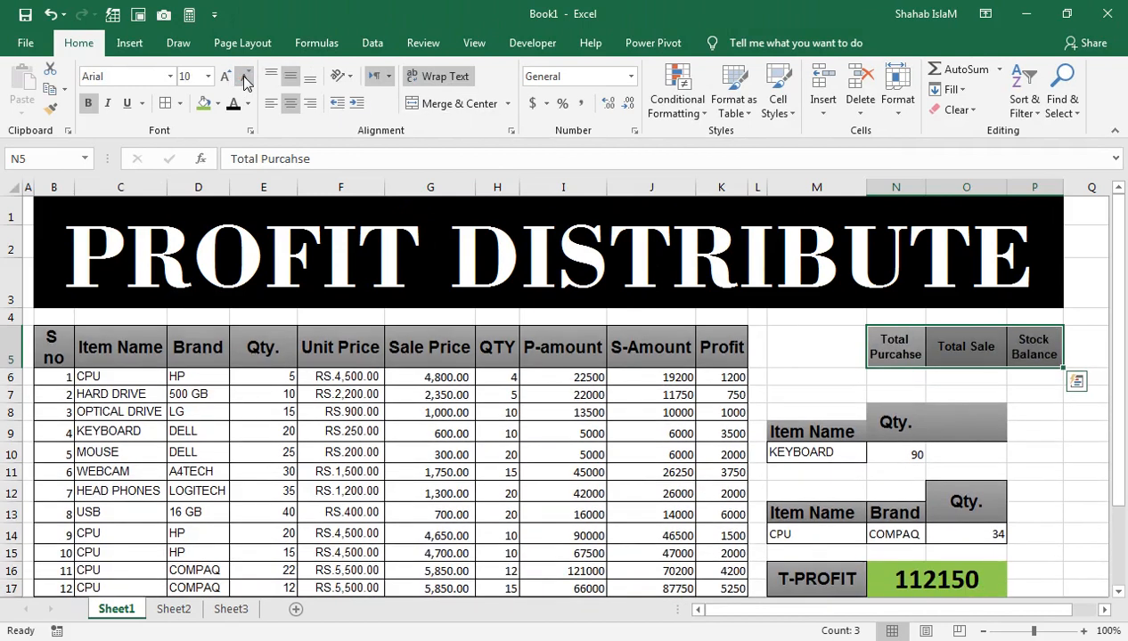
Step: Copy the Item Name header from M9 into M5, beside the Total Purcahse header
click(844, 347)
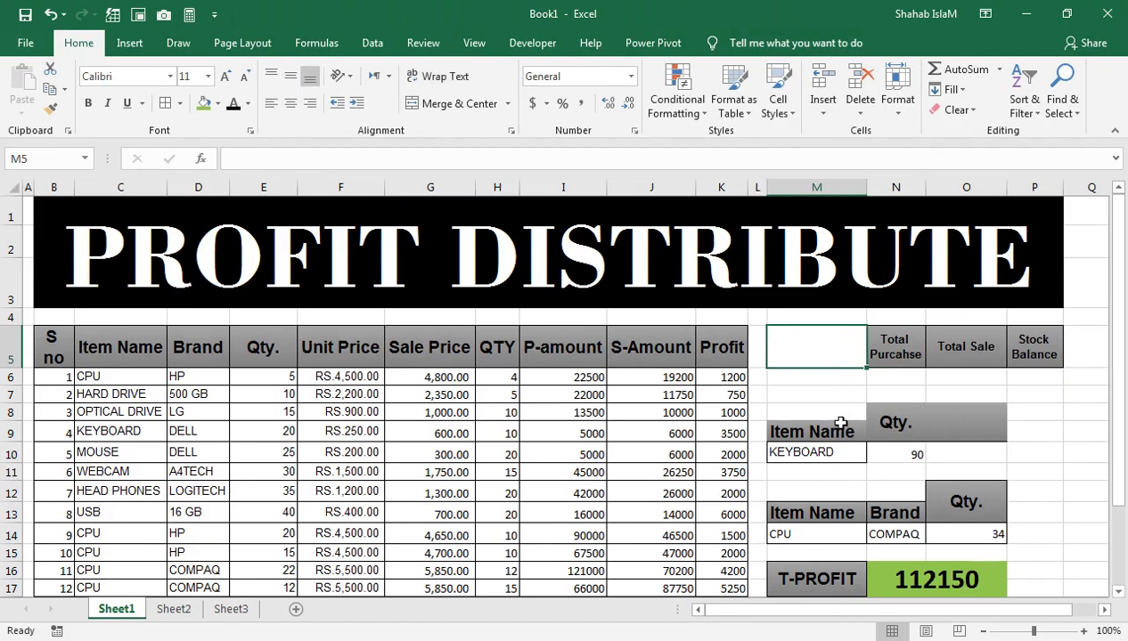
click(840, 428)
key(ctrl+c)
click(833, 347)
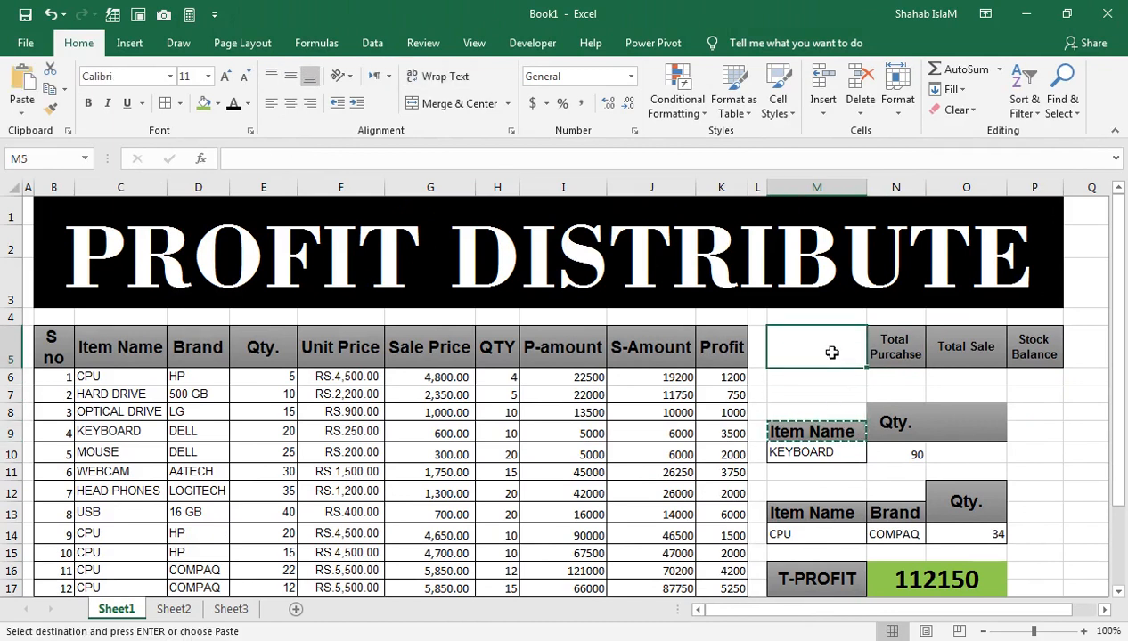
key(ctrl+v)
Step: Set the font size of the Total Purcahse, Total Sale and Stock Balance headers in N5:P5 to 11
click(873, 350)
drag(1058, 349, 878, 343)
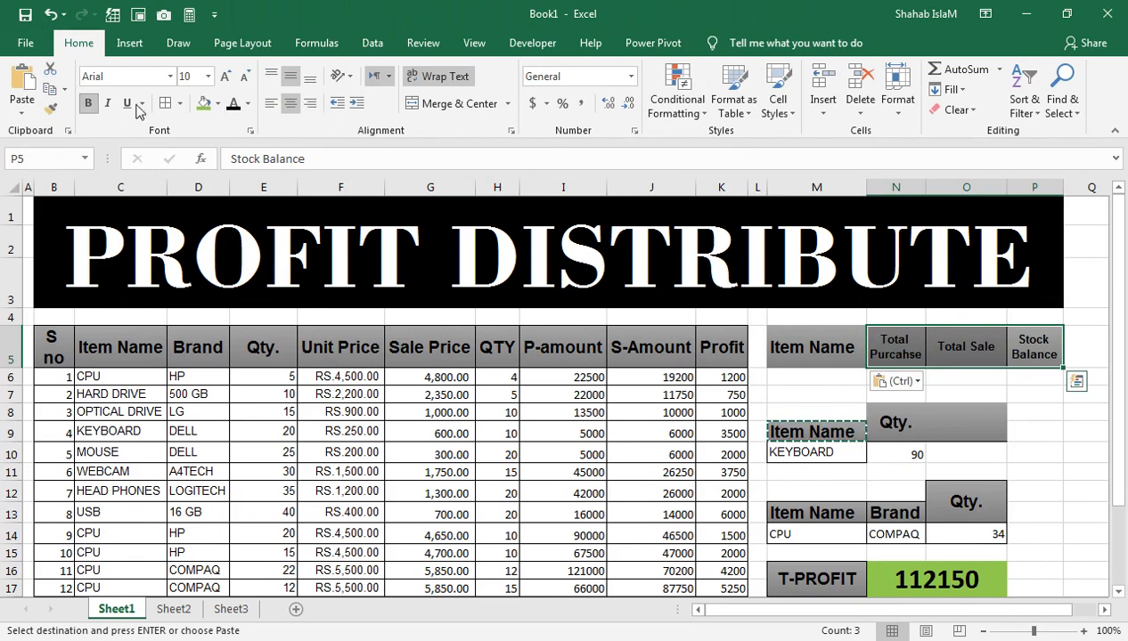
click(225, 78)
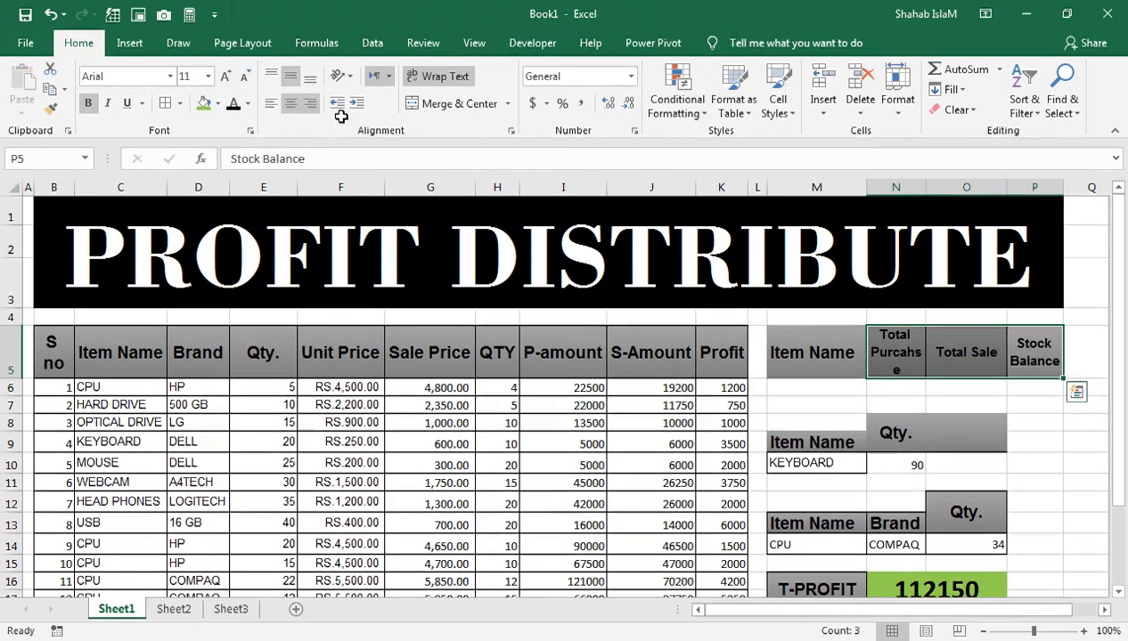
Step: Widen columns N and P slightly and apply borders to the header cells M5:P5
drag(926, 187, 936, 193)
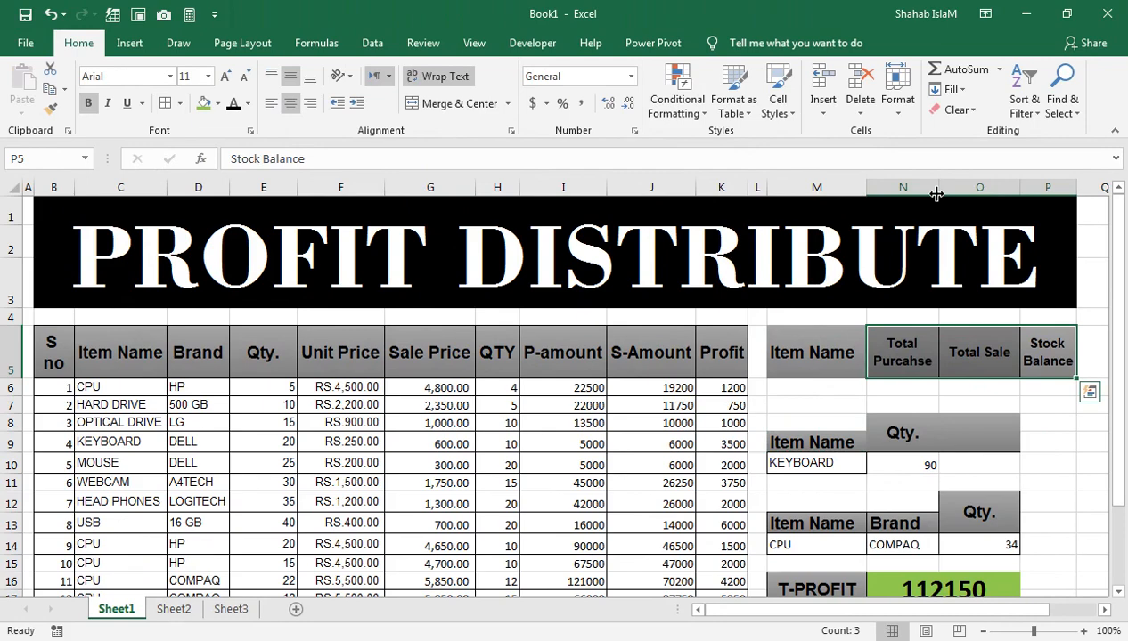
drag(1075, 192, 1083, 192)
drag(830, 358, 1060, 354)
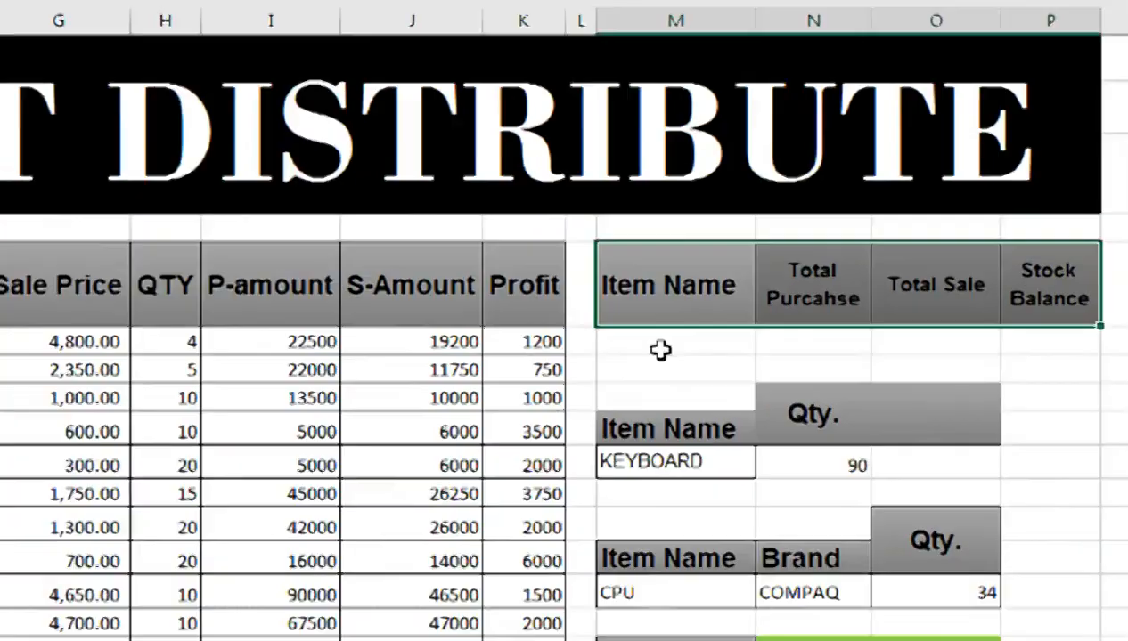
Step: Copy the OPTICAL DRIVE item from C8 into M6, under the Item Name header
click(818, 388)
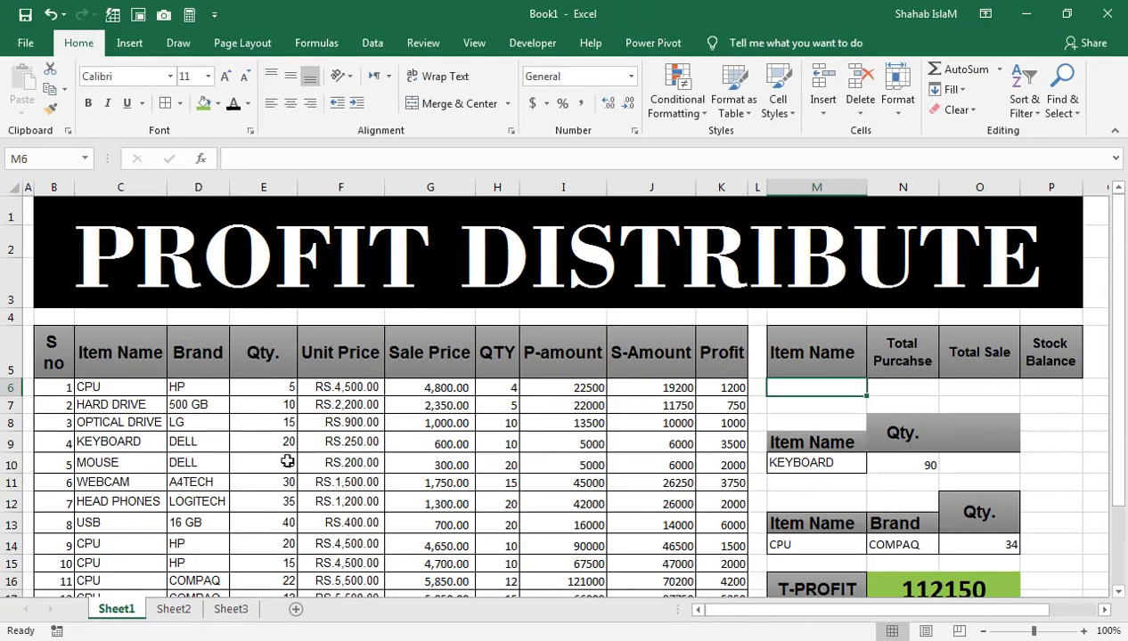
click(116, 423)
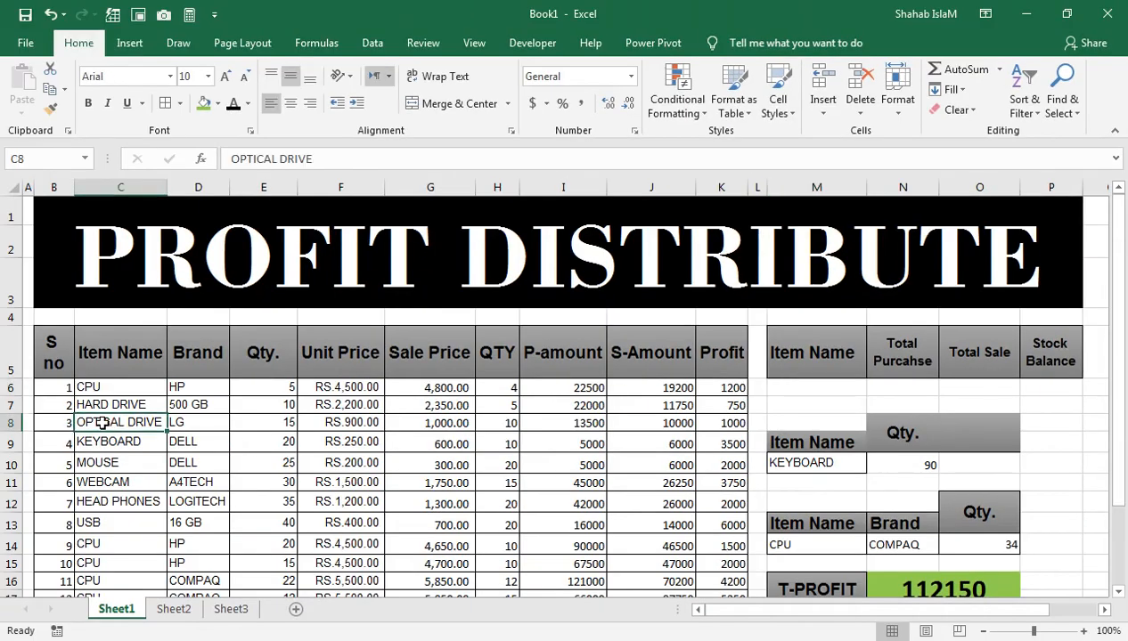
key(ctrl+c)
click(802, 404)
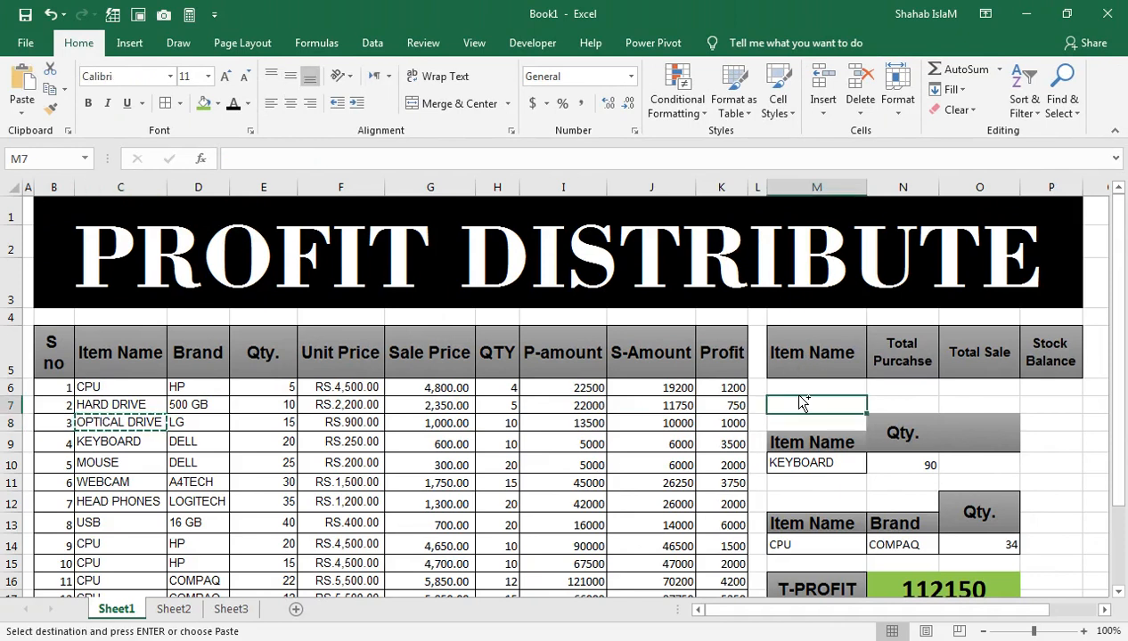
click(809, 387)
key(ctrl+v)
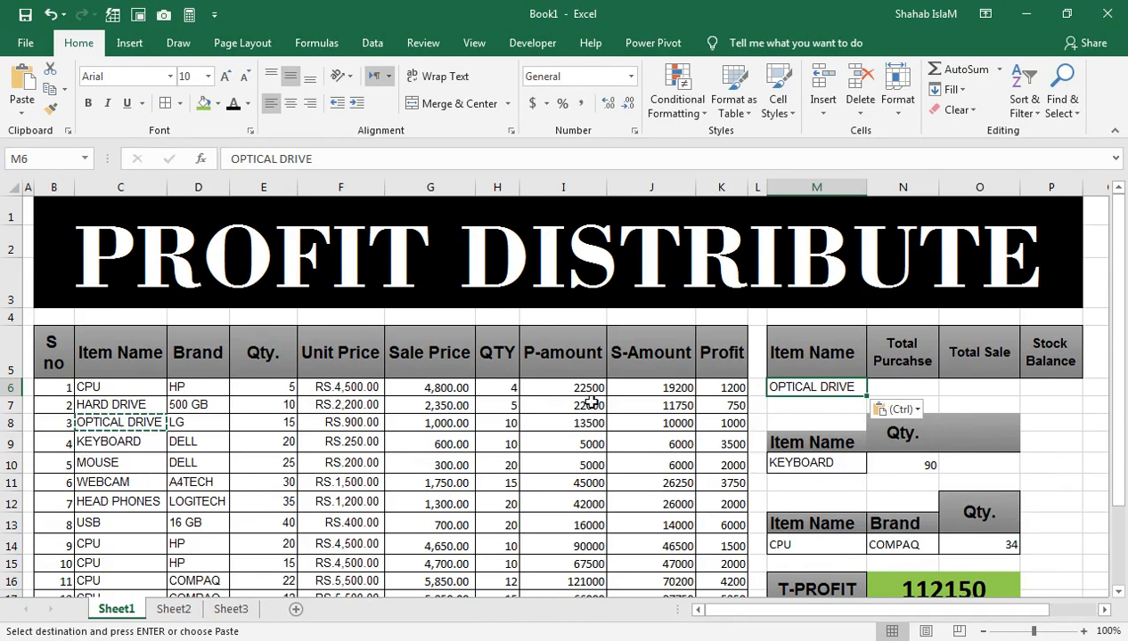
Step: Start a SUMIF formula in N6 under Total Purcahse, with C5:C25 as the range and M6 as the criteria
click(910, 385)
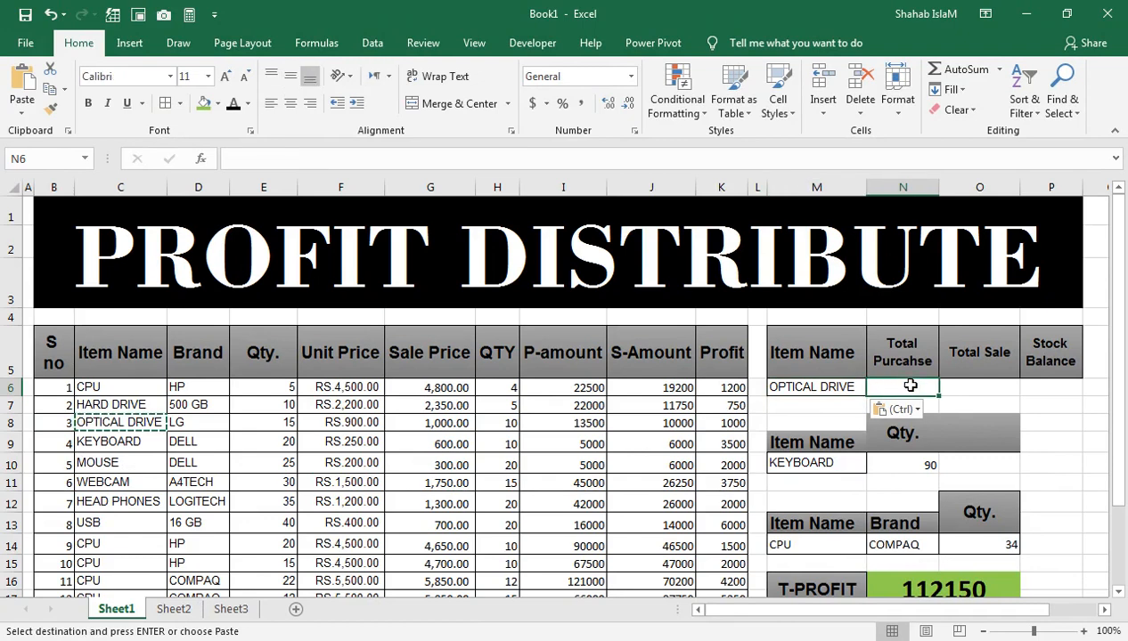
key(ctrl)
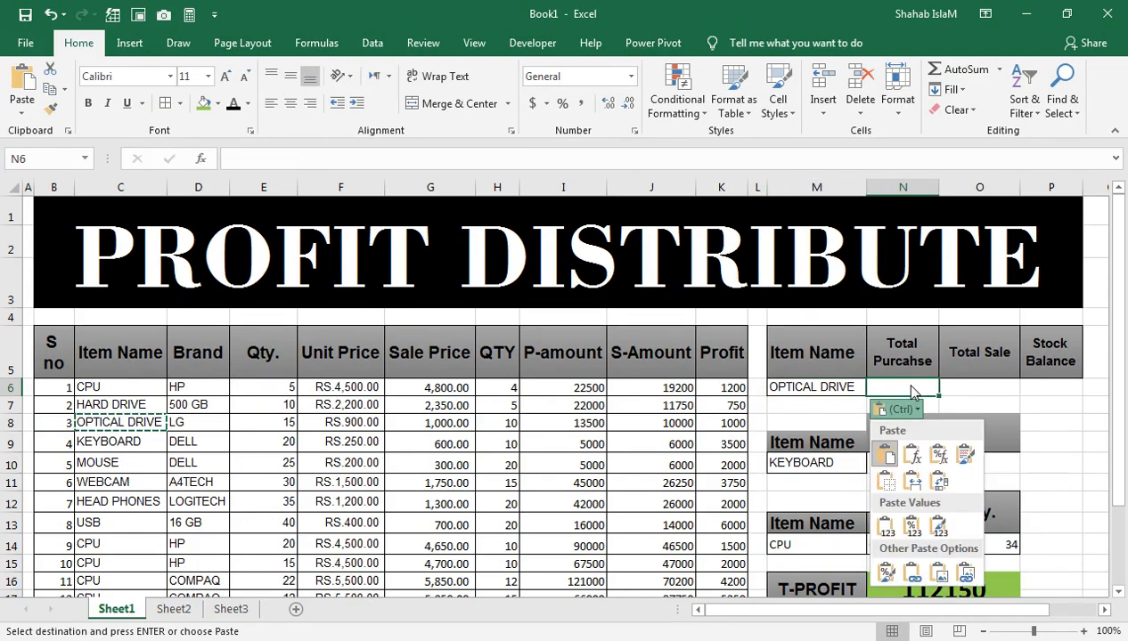
key(Escape)
text(=SUMIF()
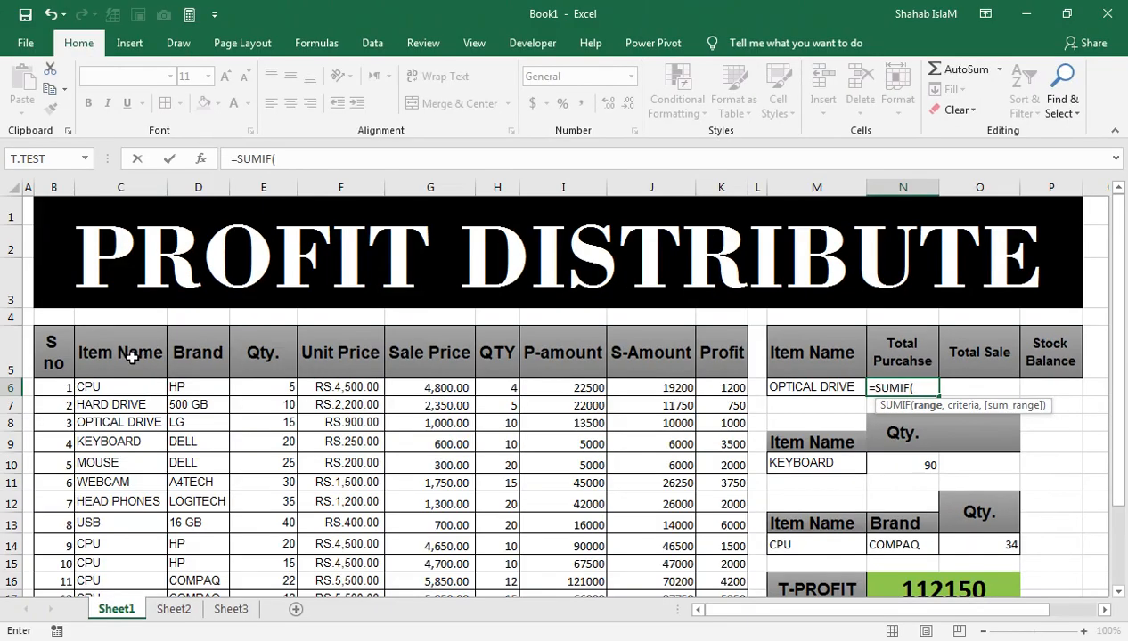
click(132, 356)
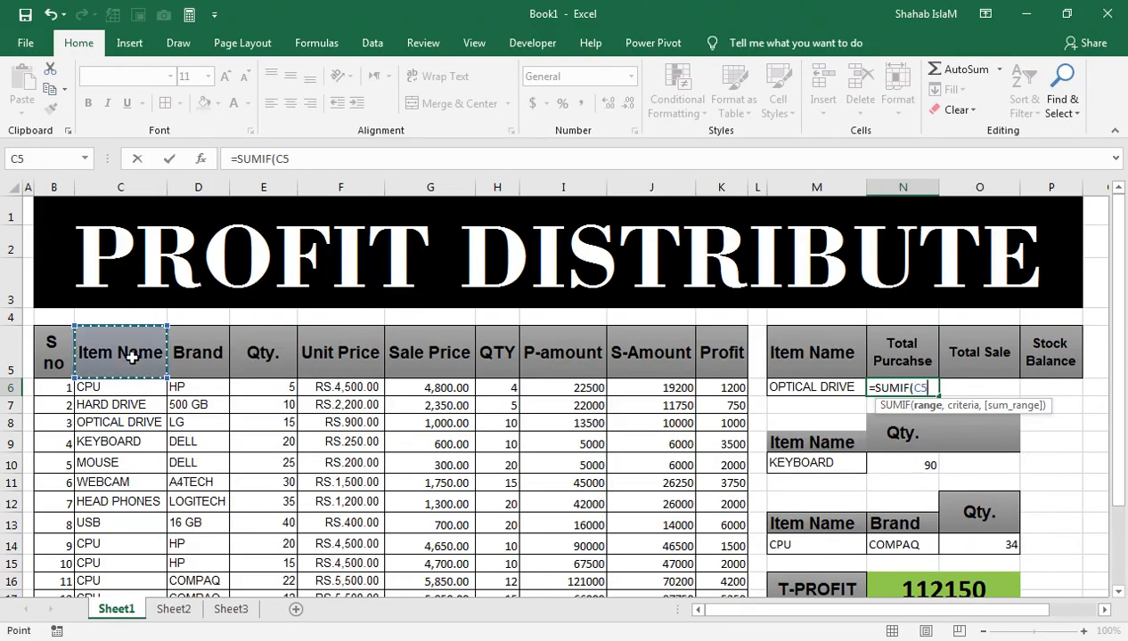
drag(132, 356, 120, 559)
text(,)
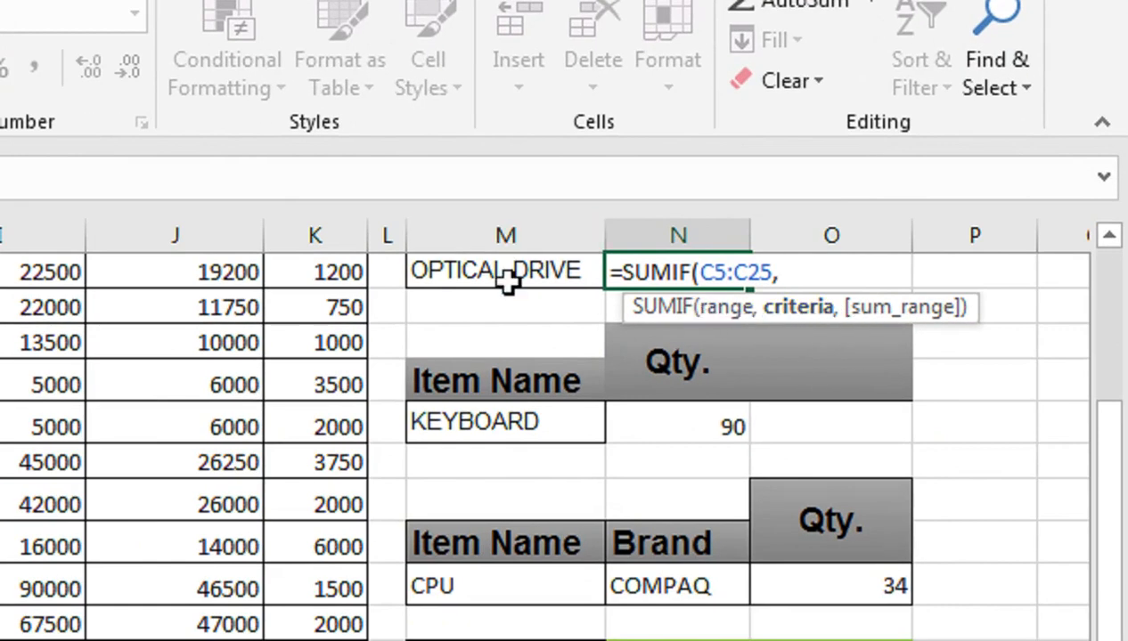
click(504, 279)
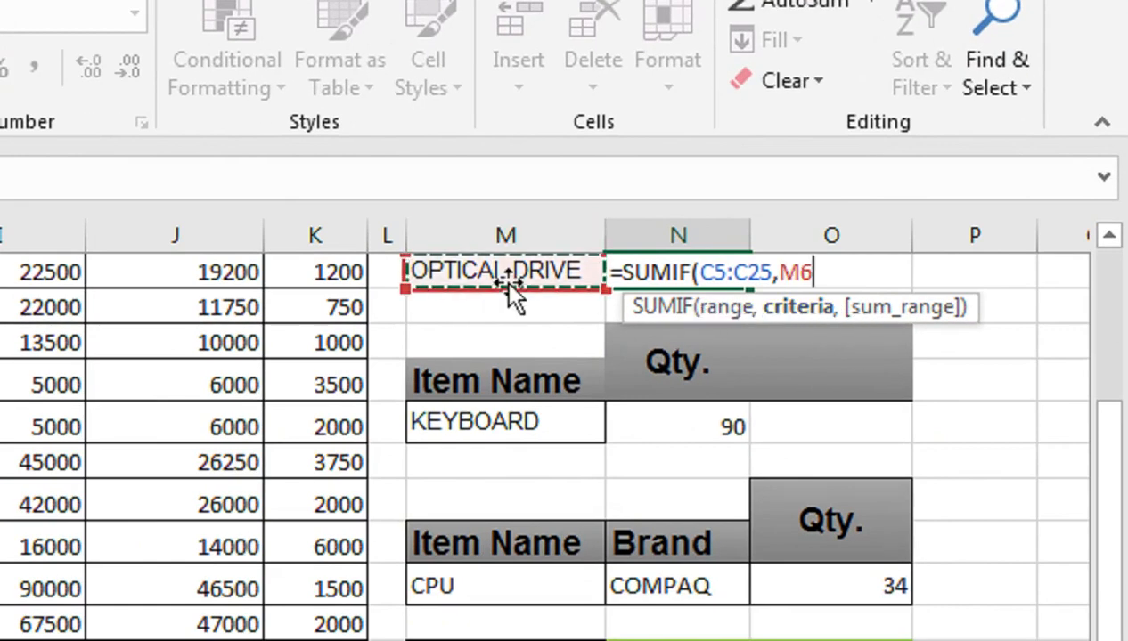
text(,)
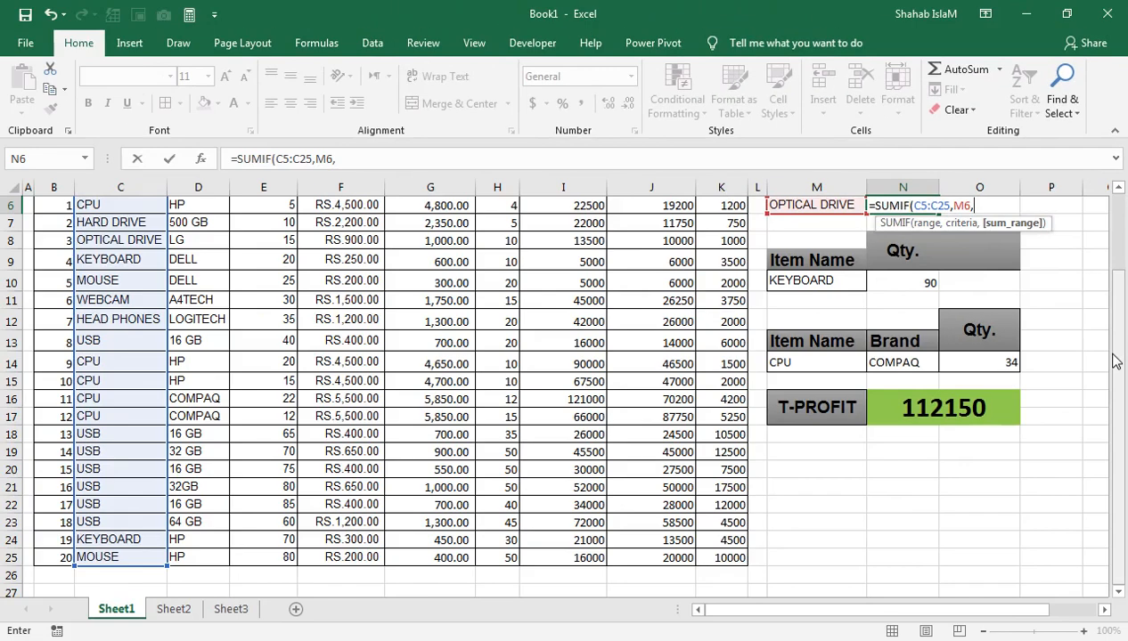
Step: Add the Qty. column E5:E25 as the sum range and complete =SUMIF(C5:C25,M6,E5:E25) in N6
click(1109, 579)
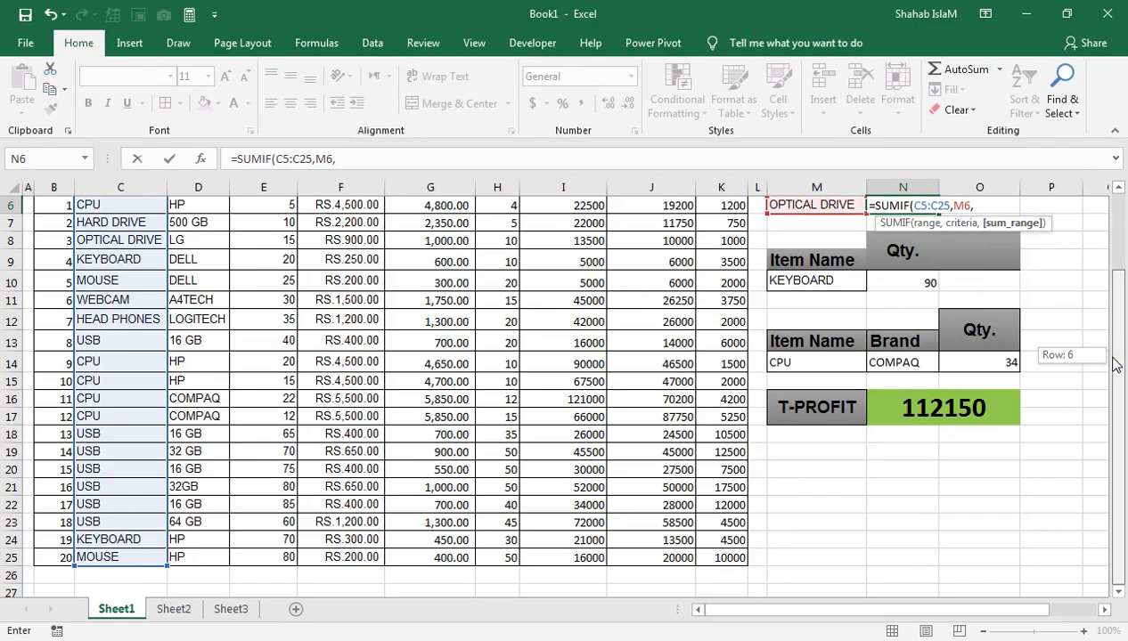
click(1110, 588)
drag(1119, 365, 1120, 303)
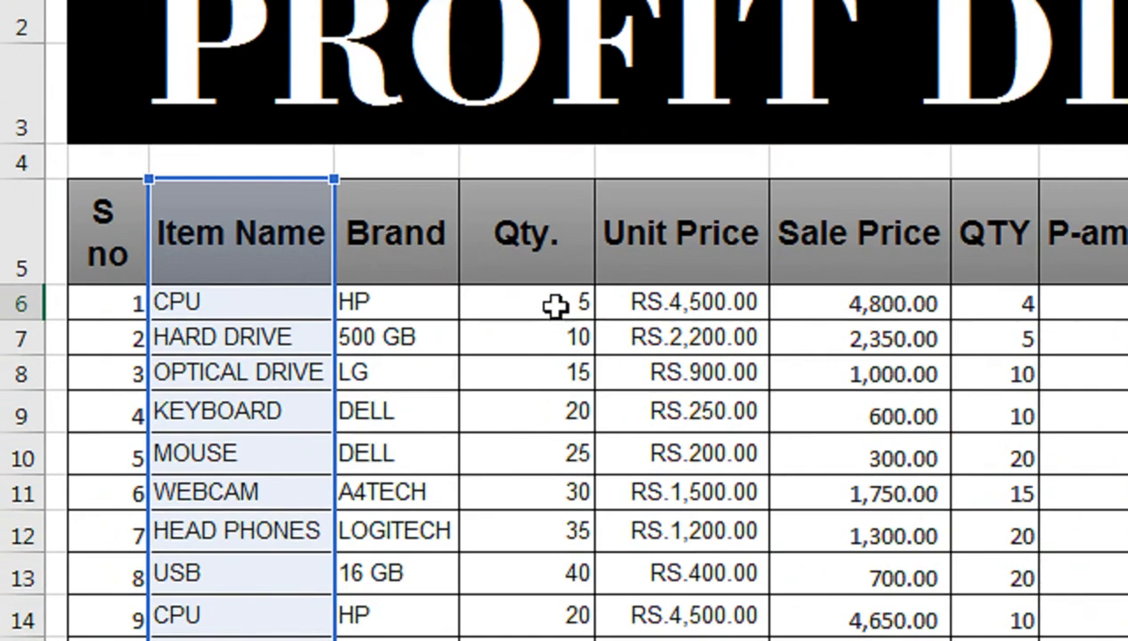
click(277, 388)
key(Up)
key(ctrl+shift+Down)
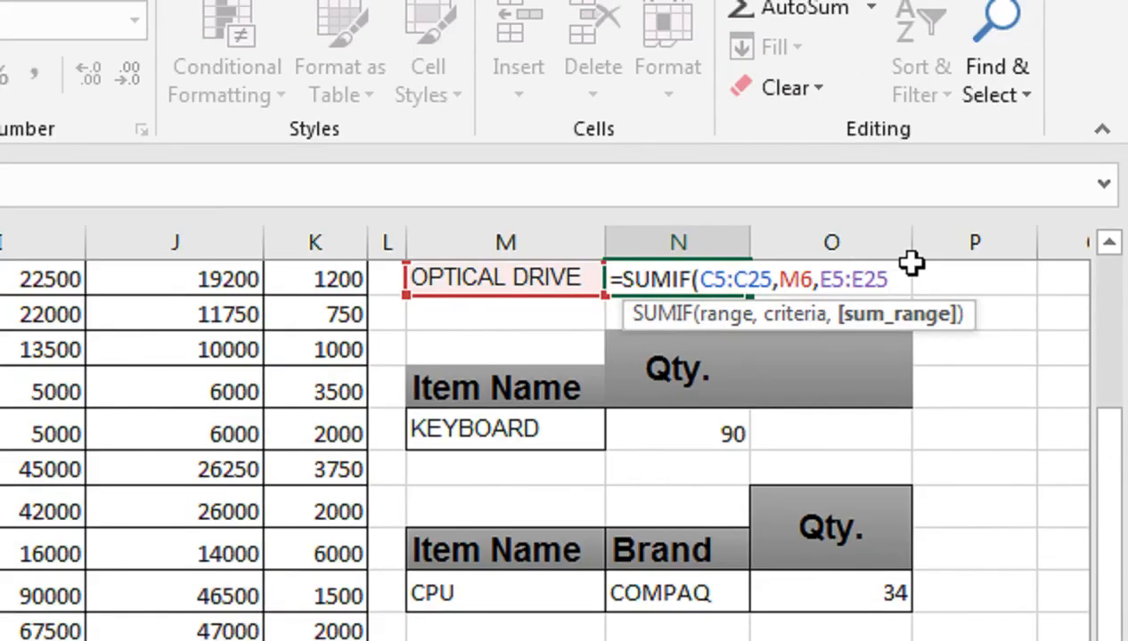
text())
key(Return)
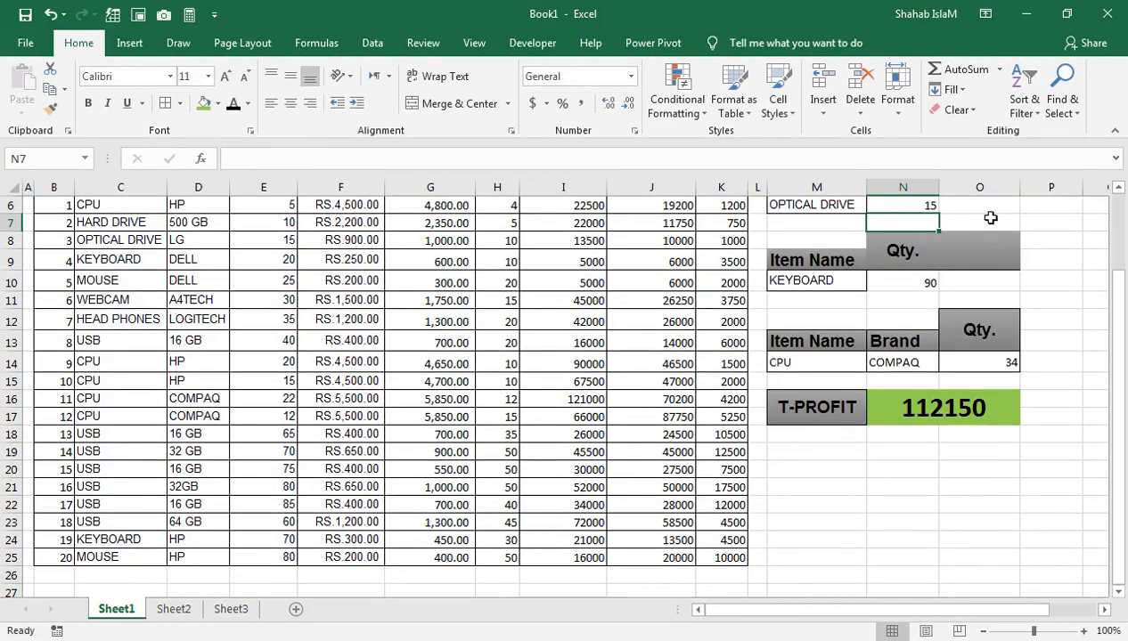
Step: Apply borders to the summary row M6:P6 under the Item Name to Stock Balance headers
drag(989, 217, 979, 159)
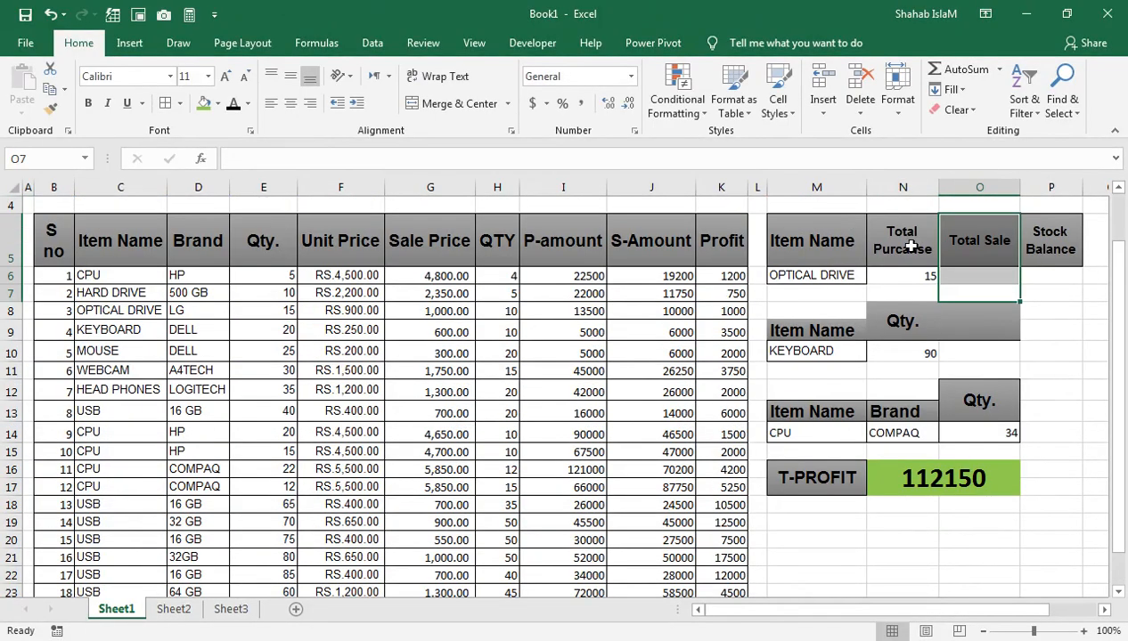
click(917, 274)
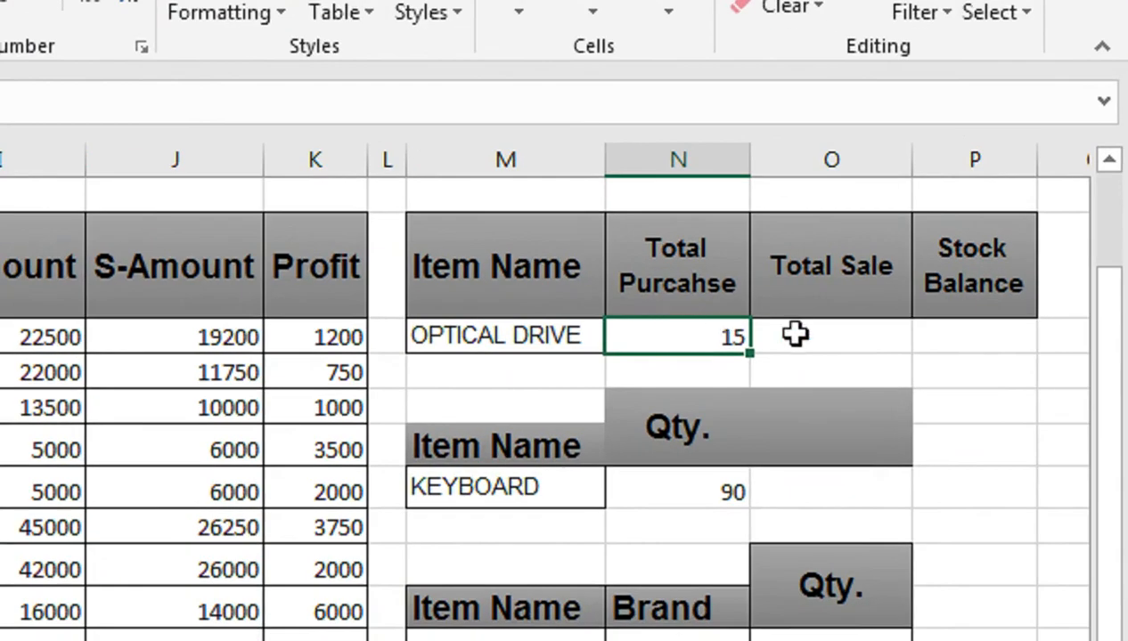
drag(947, 338, 577, 335)
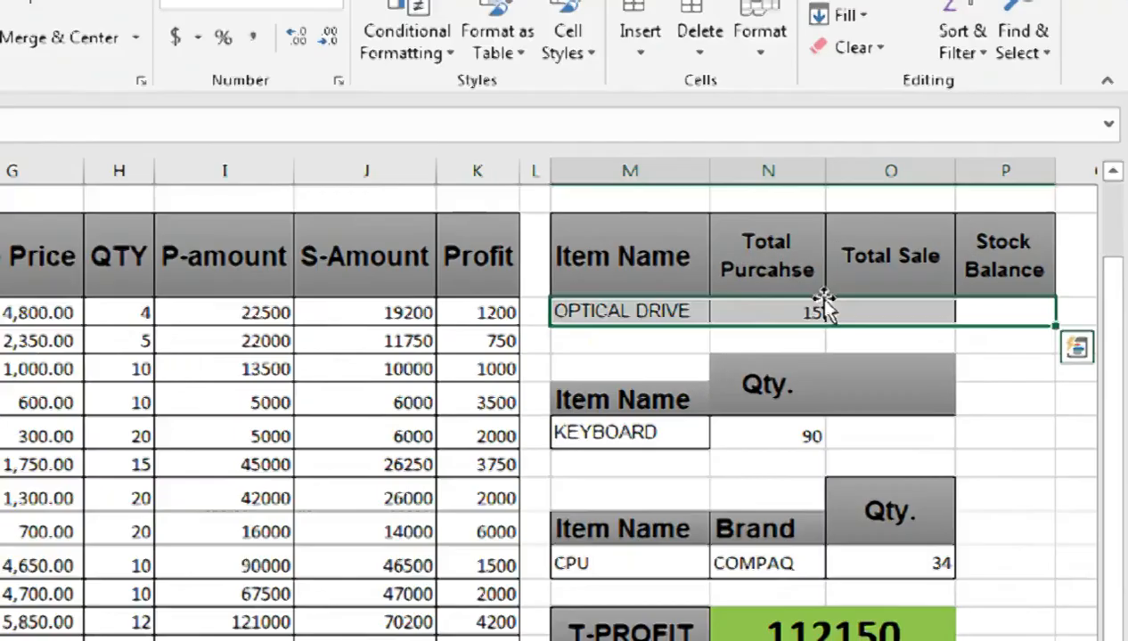
Step: Start a SUMIF formula in O6 under Total Sale, with C5:C25 as the range and M6 as the criteria
click(966, 275)
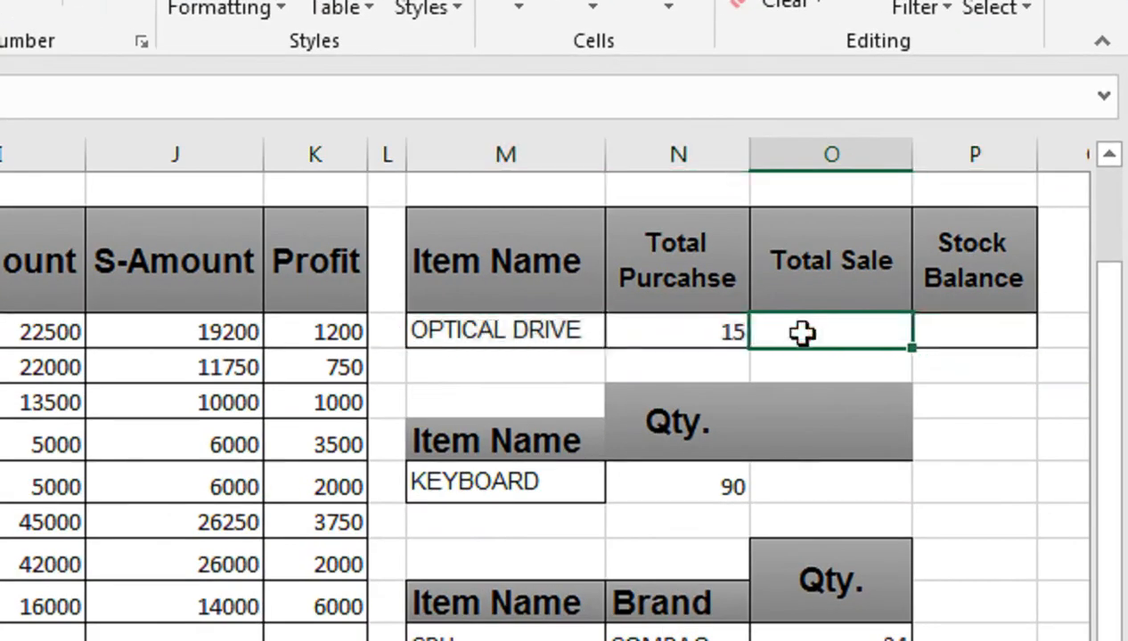
text(=SUMIF()
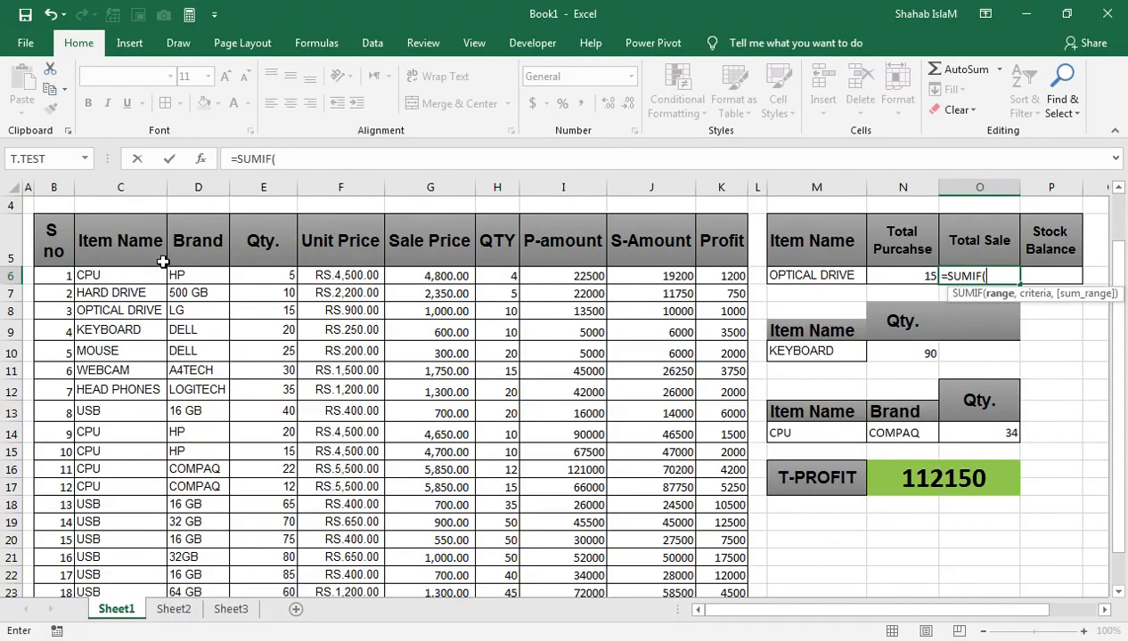
click(145, 255)
key(ctrl+shift+Down)
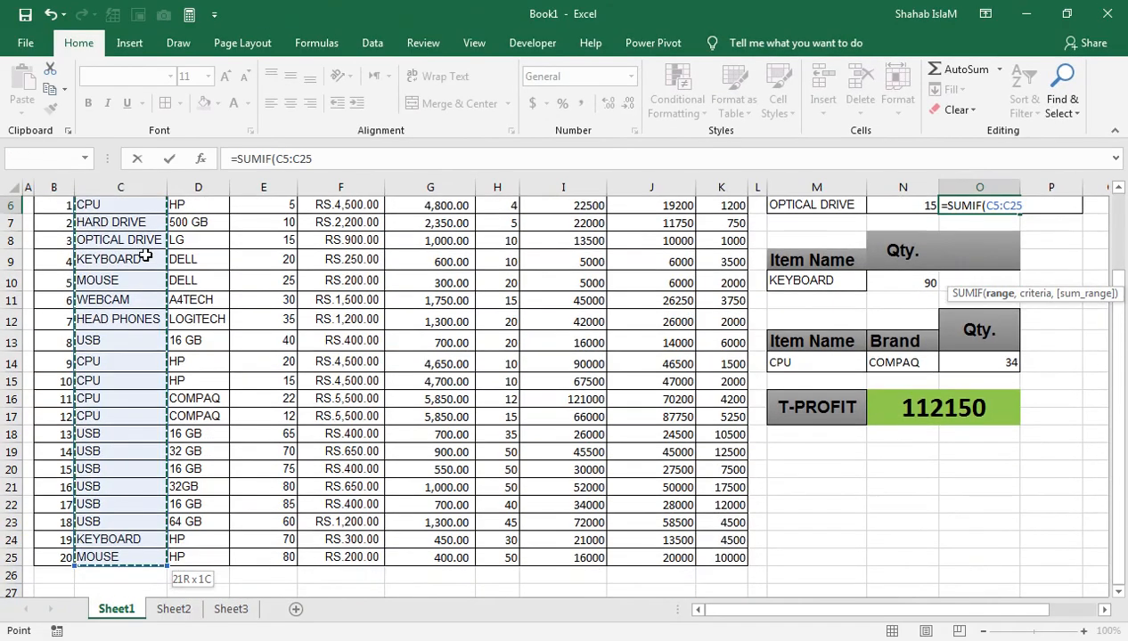
text(,)
click(815, 206)
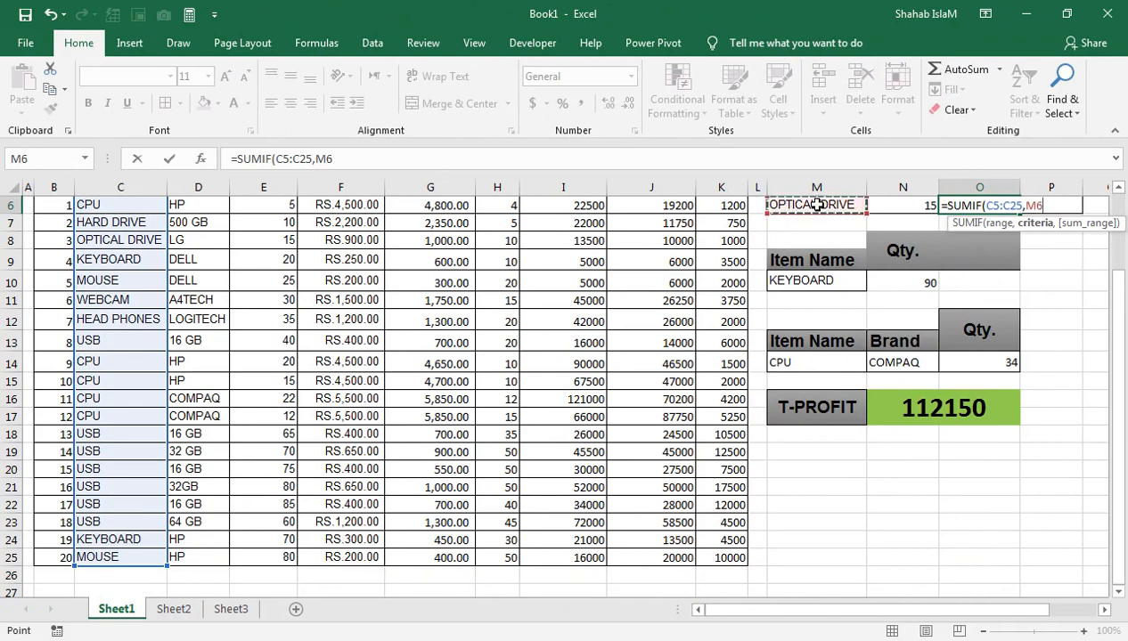
Step: Add the sale QTY column H5:H25 as the sum range and complete =SUMIF(C5:C25,M6,H5:H25) in O6
text(,)
click(394, 316)
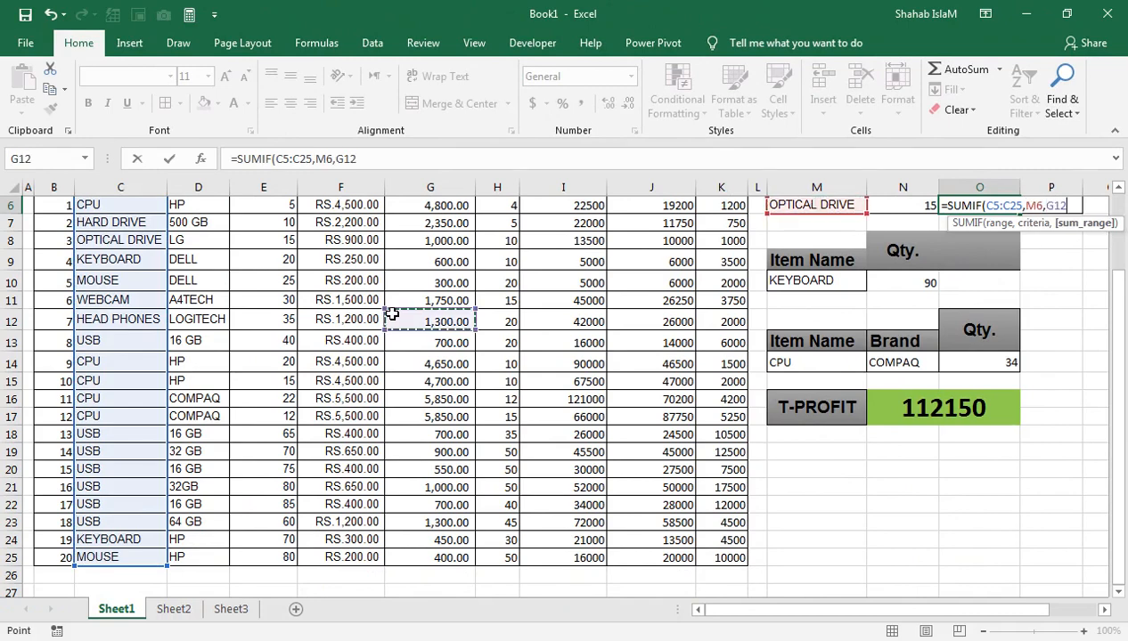
key(ctrl+Up)
key(ctrl+Up)
key(Right)
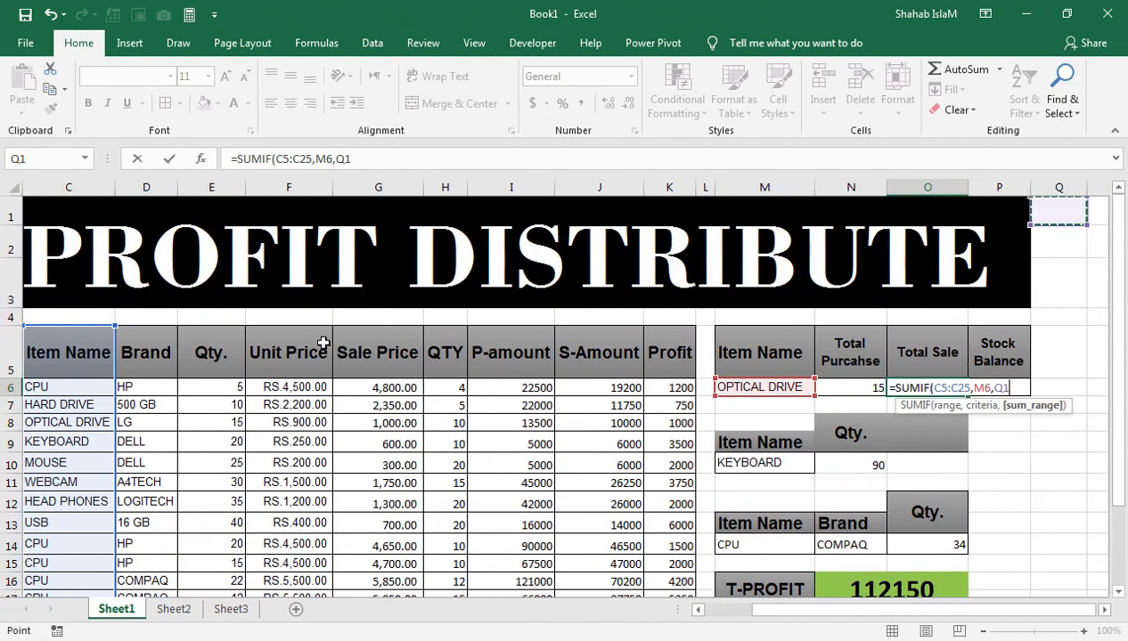
click(427, 373)
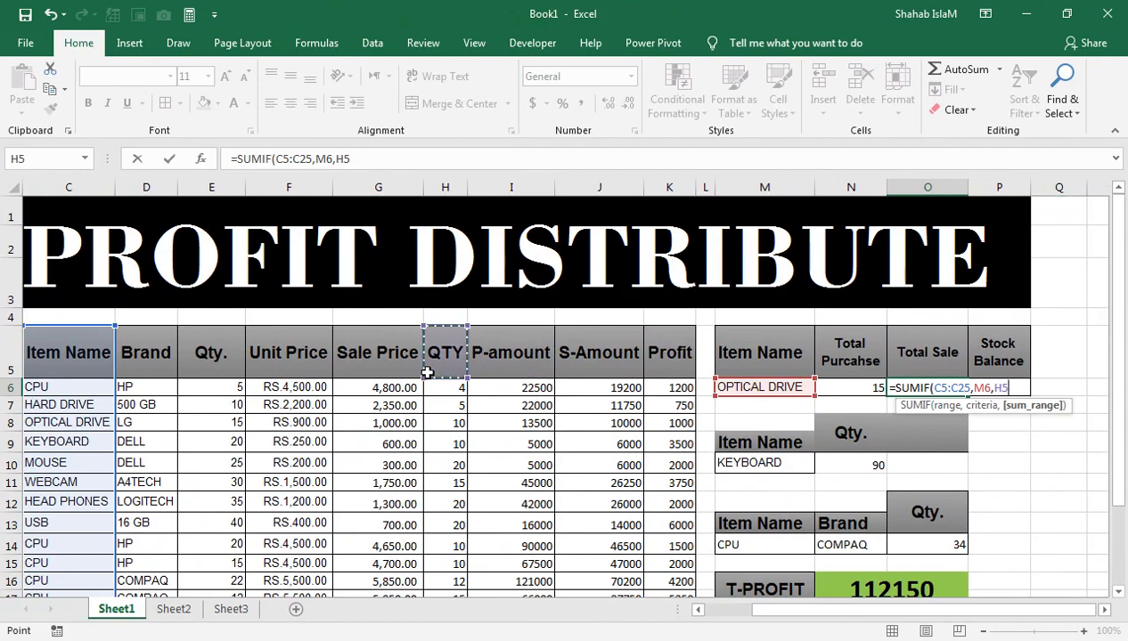
key(ctrl+shift+Down)
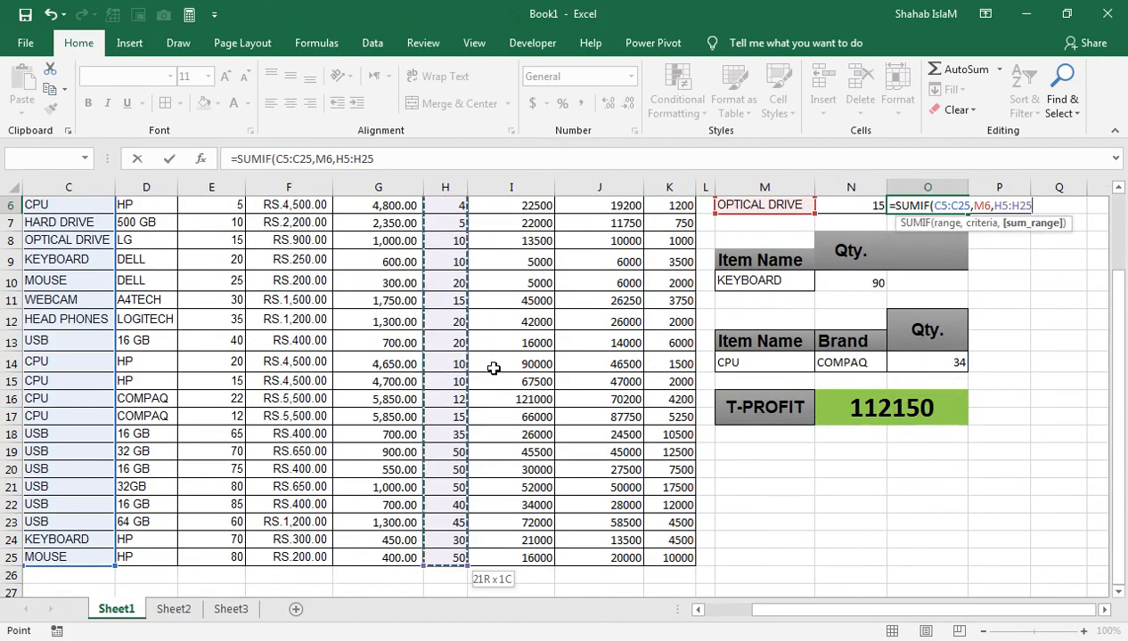
key(Return)
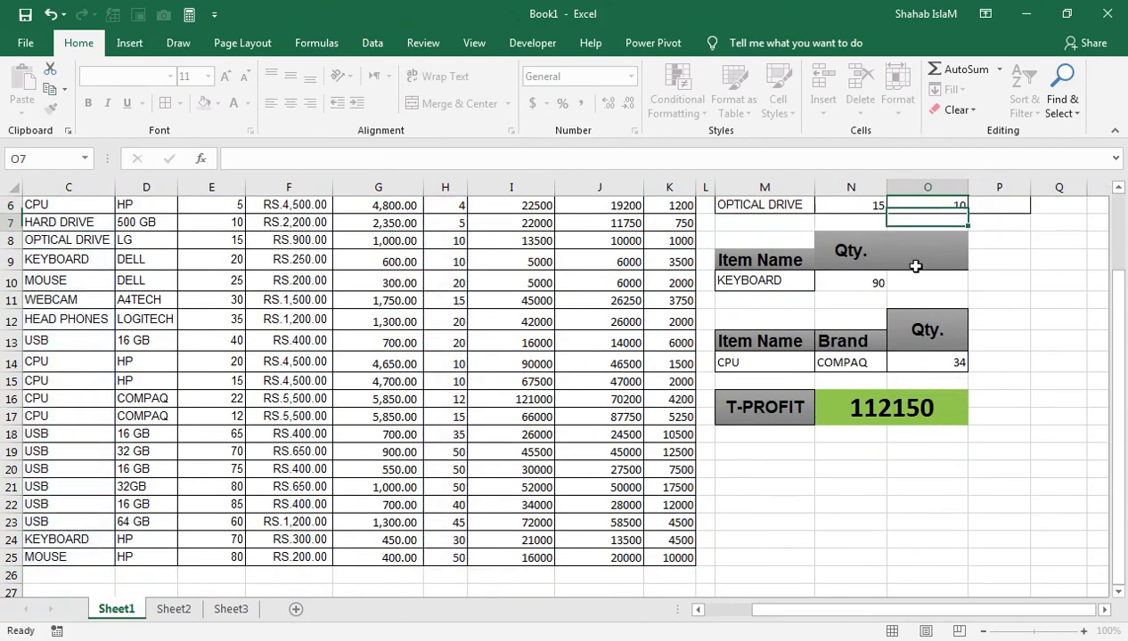
Step: Enter =N6-O6 in P6 under Stock Balance to subtract total sale from total purchase
click(997, 207)
scroll(1024, 267, up, 2)
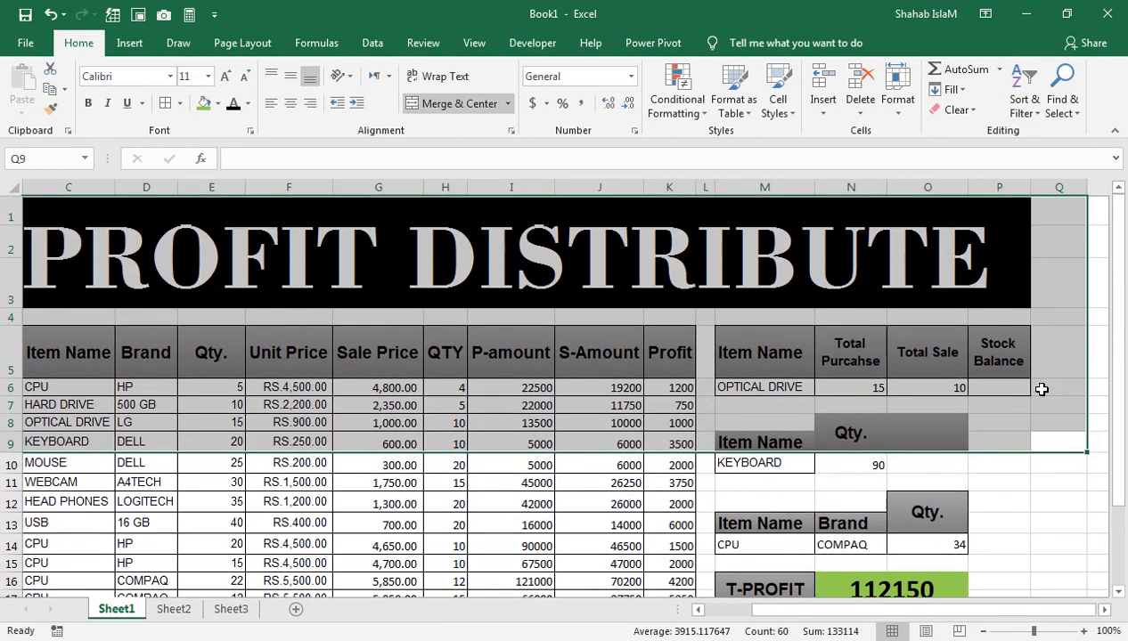
text(=)
click(880, 388)
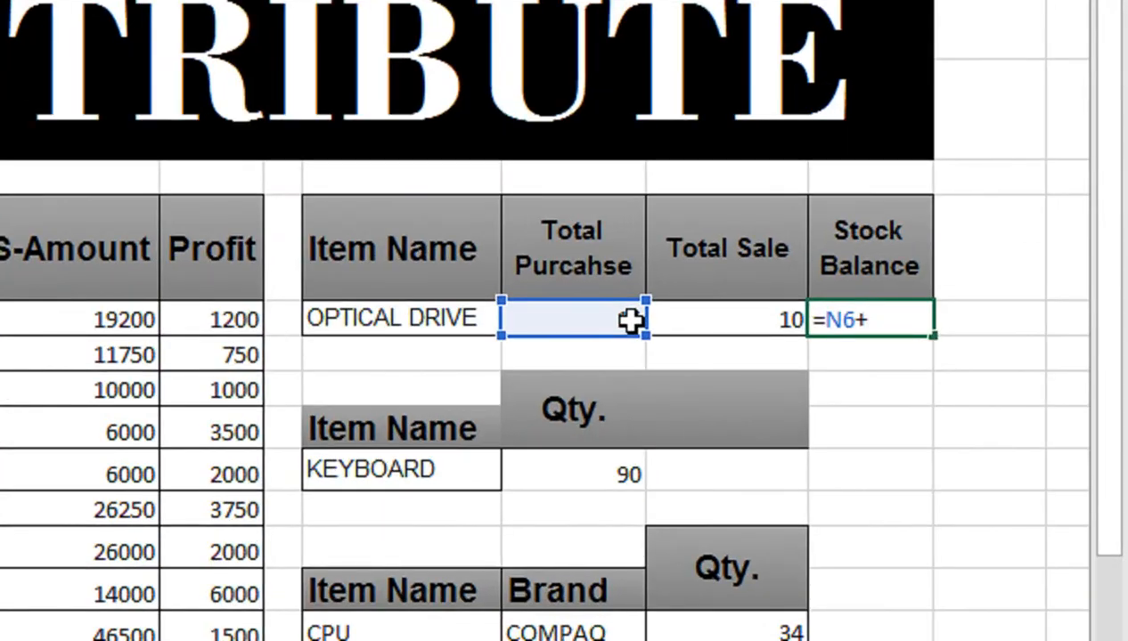
click(722, 317)
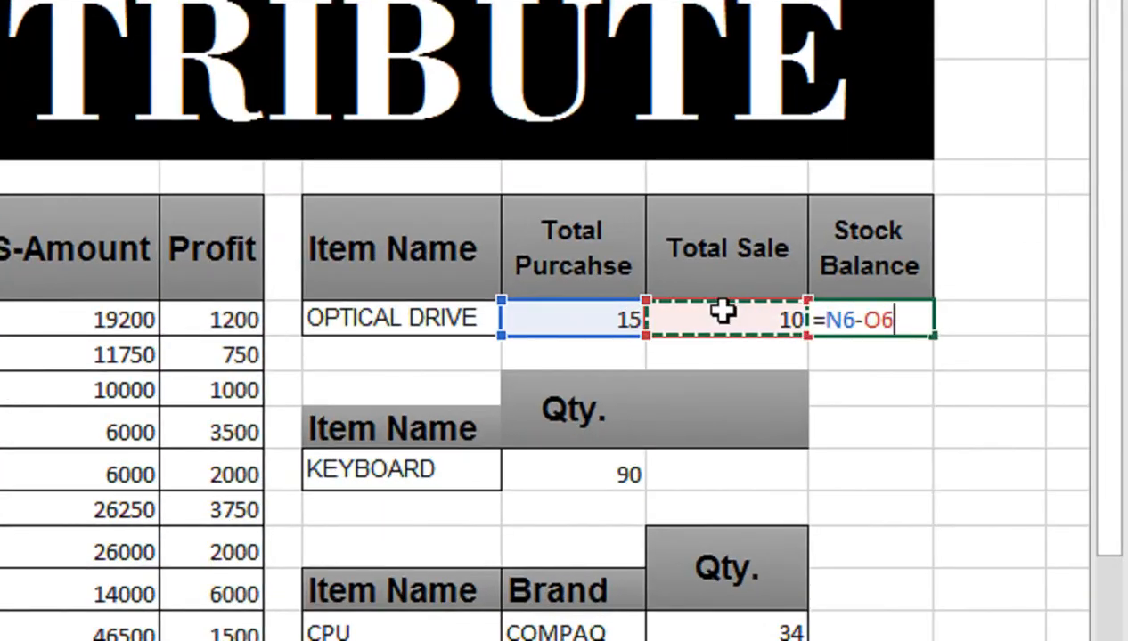
key(Return)
Step: Copy the CPU item from C6 into M6, replacing the item in the stock summary row
click(800, 387)
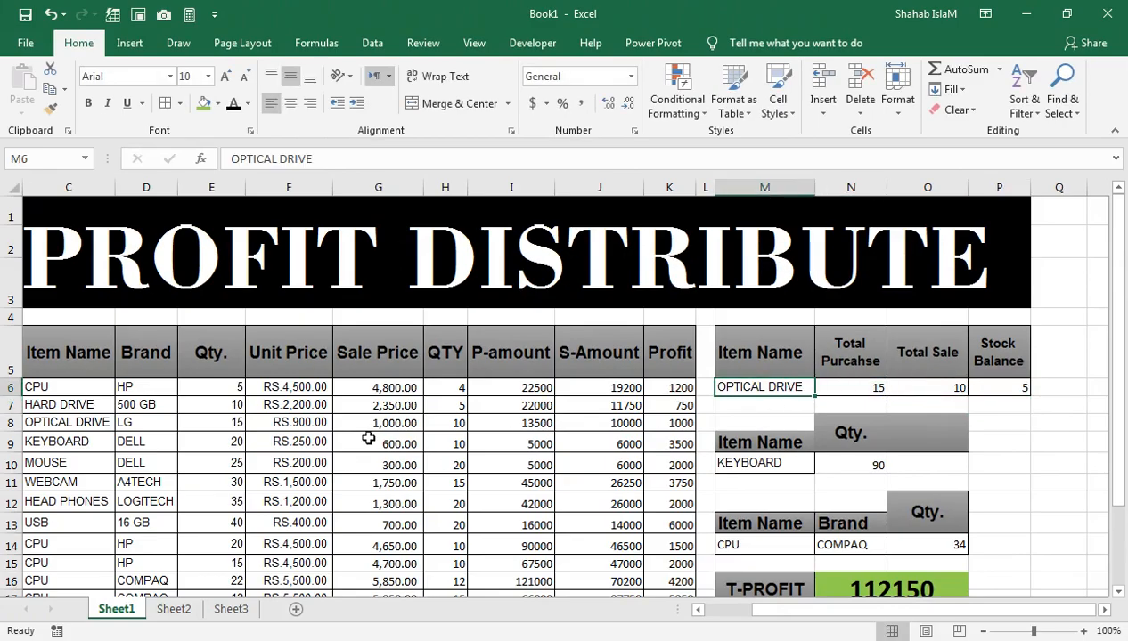
click(68, 388)
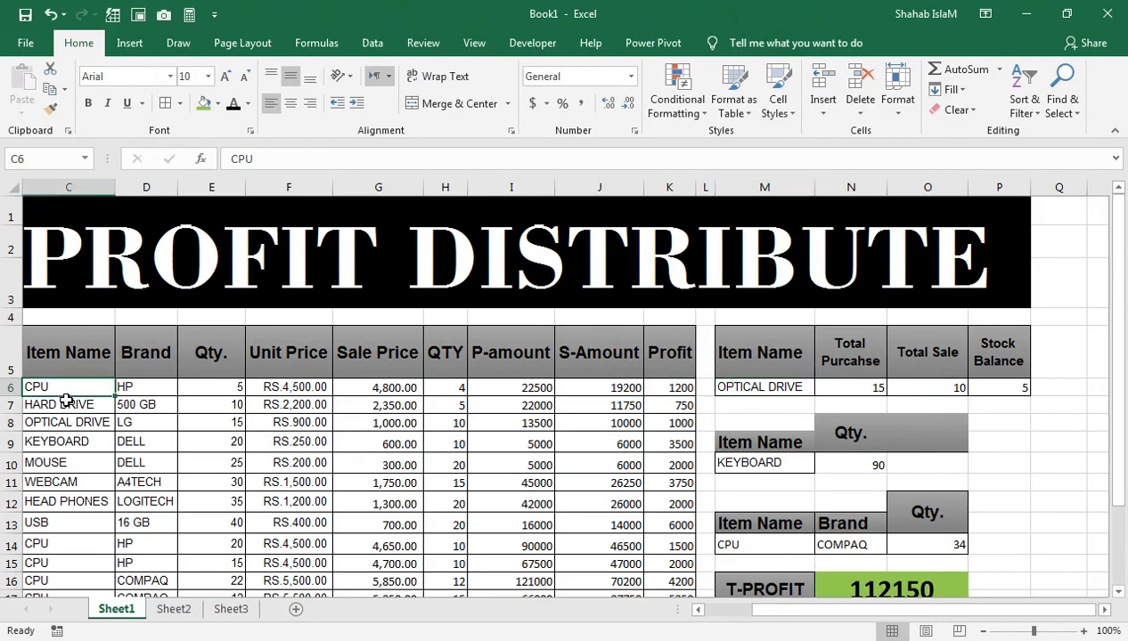
key(ctrl+c)
click(757, 383)
key(ctrl+v)
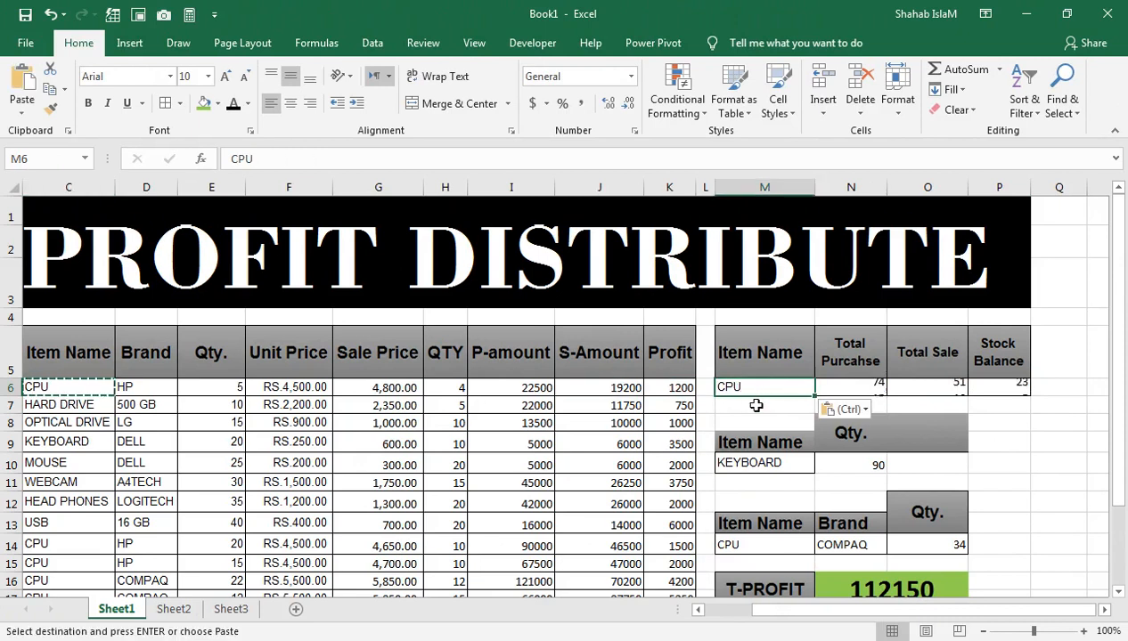
Step: Examine the CPU totals in the stock summary row and the item list down to its last row
click(859, 372)
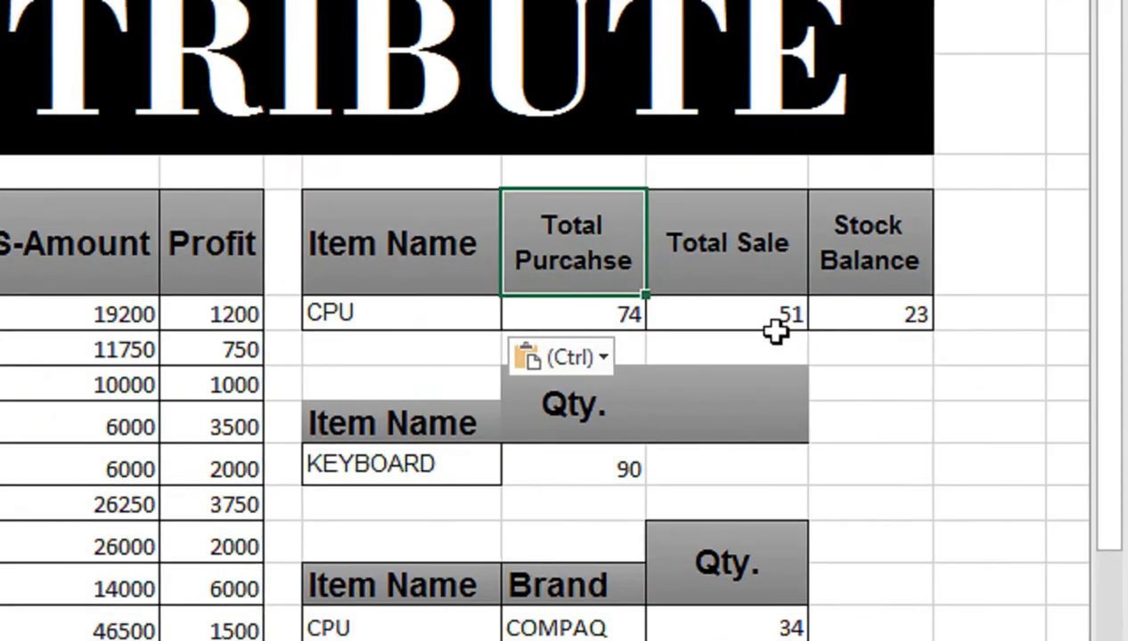
click(844, 312)
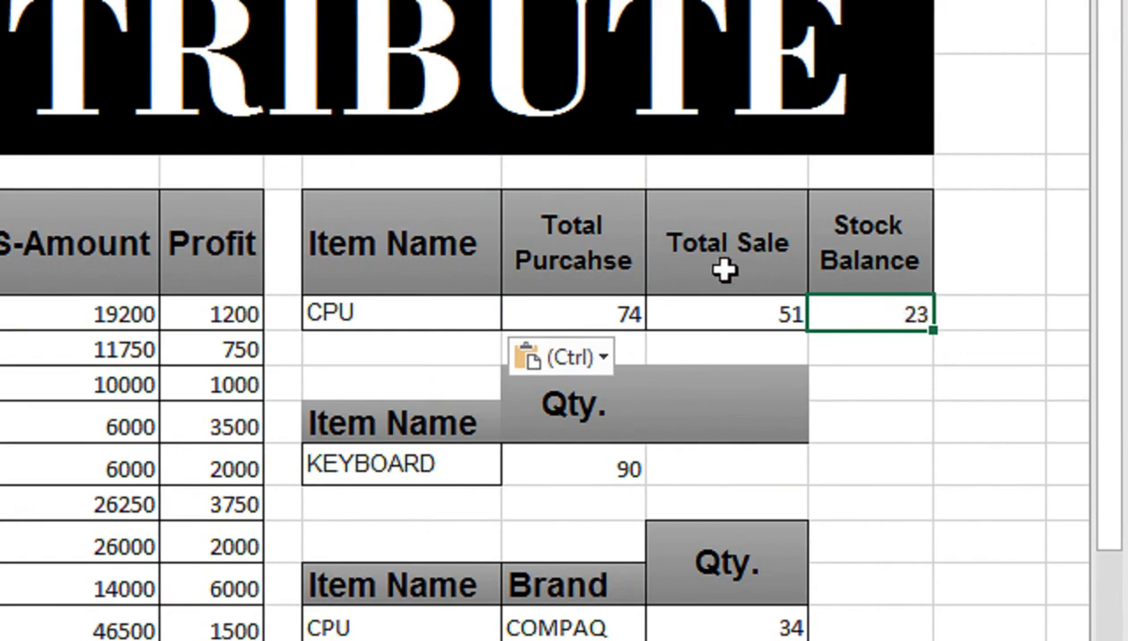
key(ctrl)
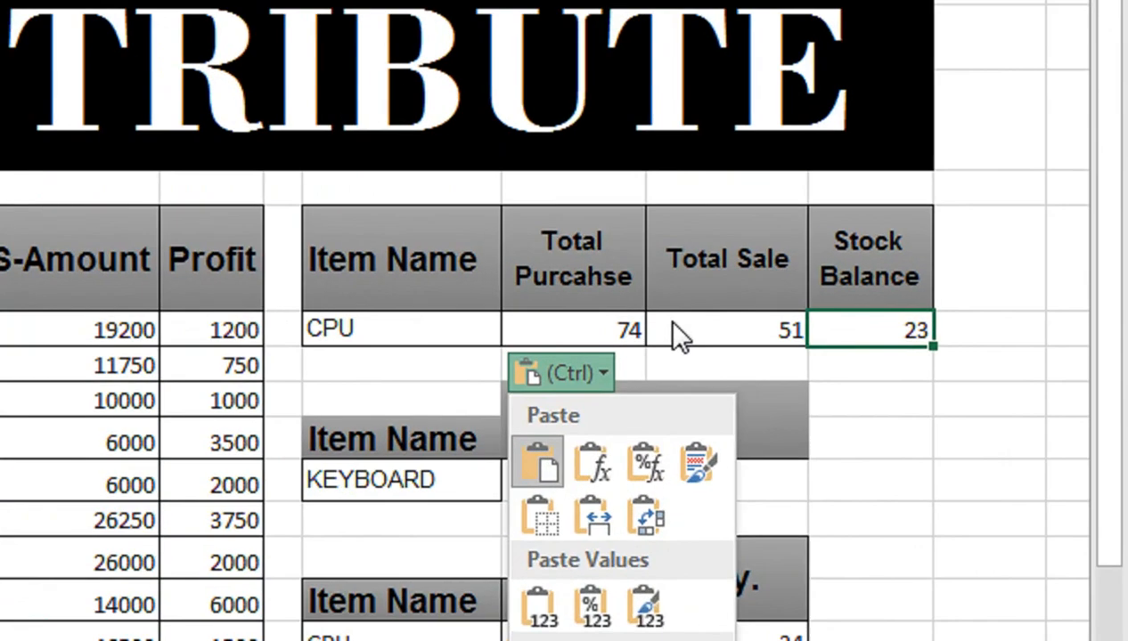
key(Escape)
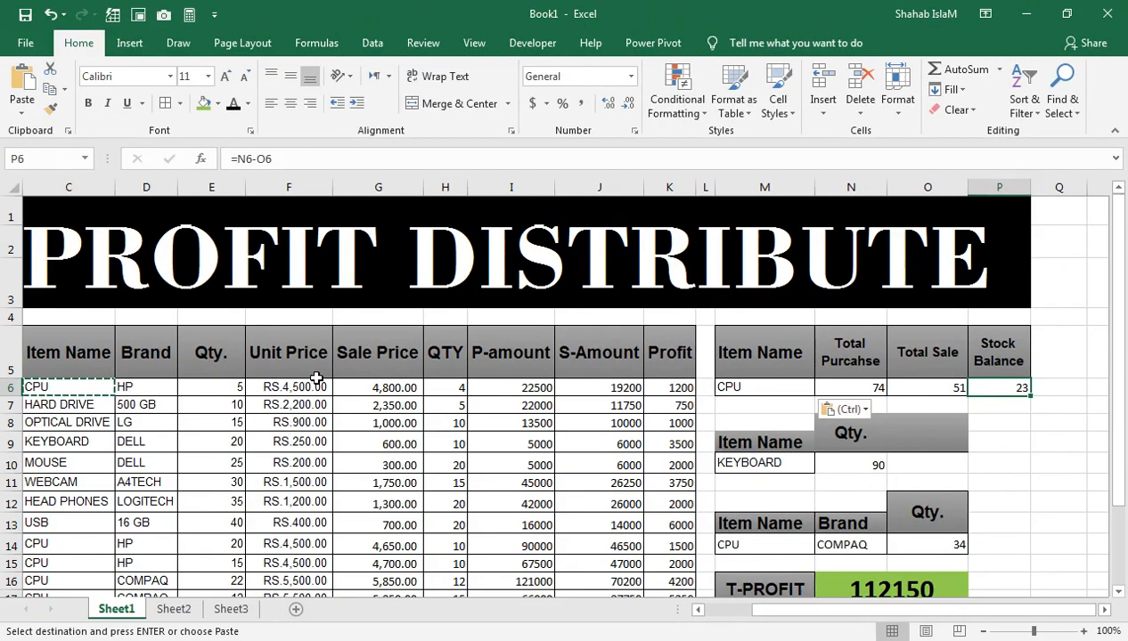
click(189, 376)
key(ctrl+Left)
key(ctrl+Down)
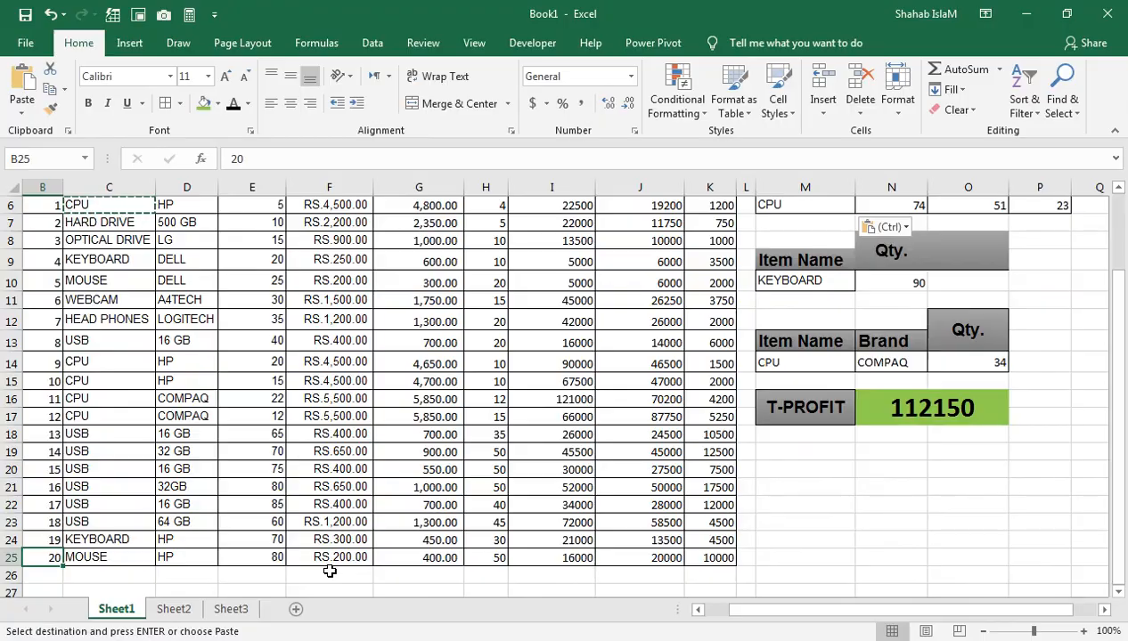
key(ctrl+Up)
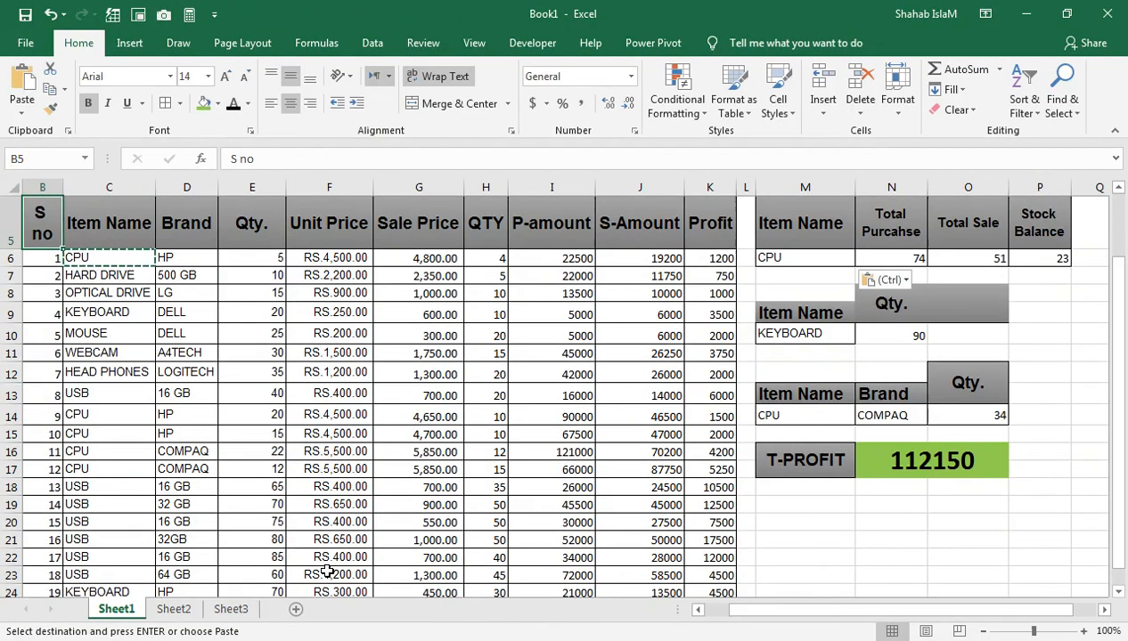
drag(815, 214, 826, 178)
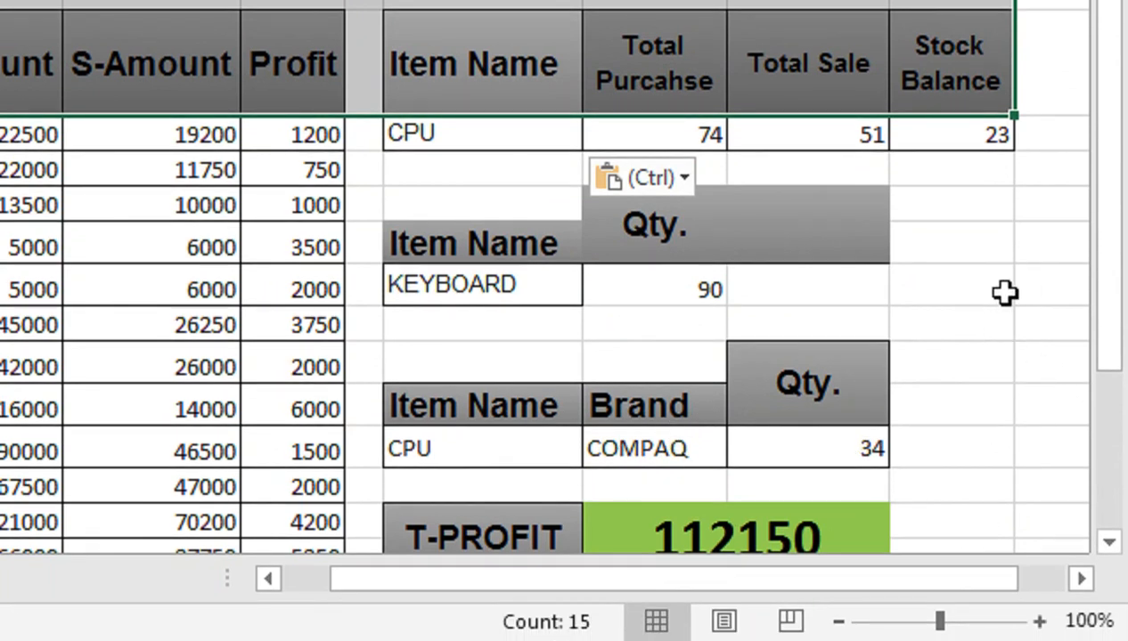
Step: Enter the labels P1 in P10 and P2 in P11
click(966, 298)
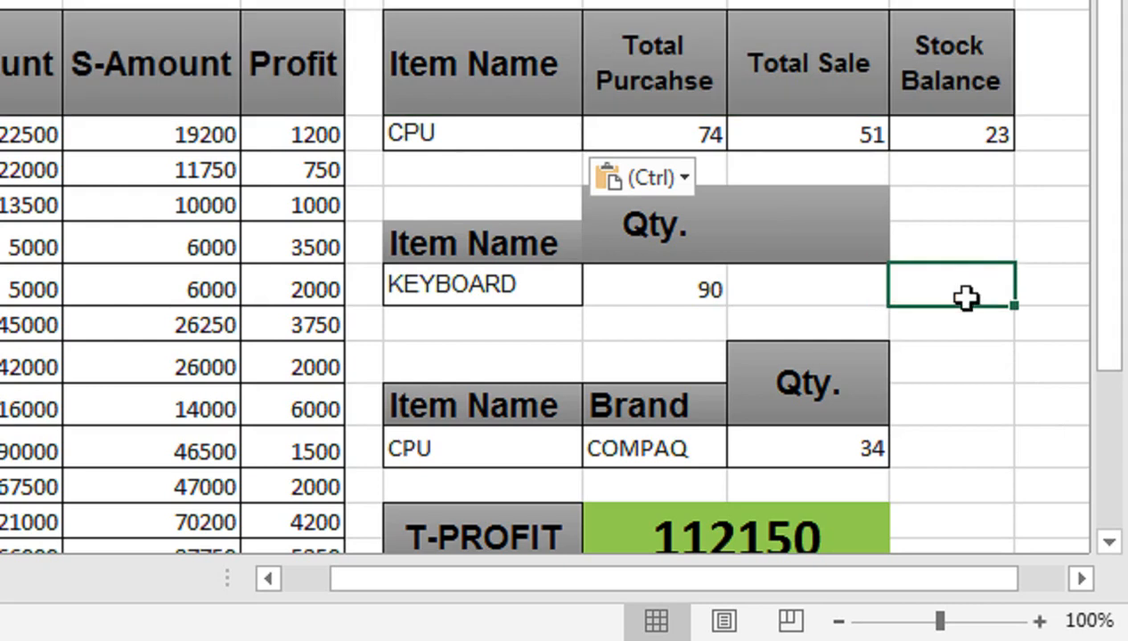
text(P1)
key(Return)
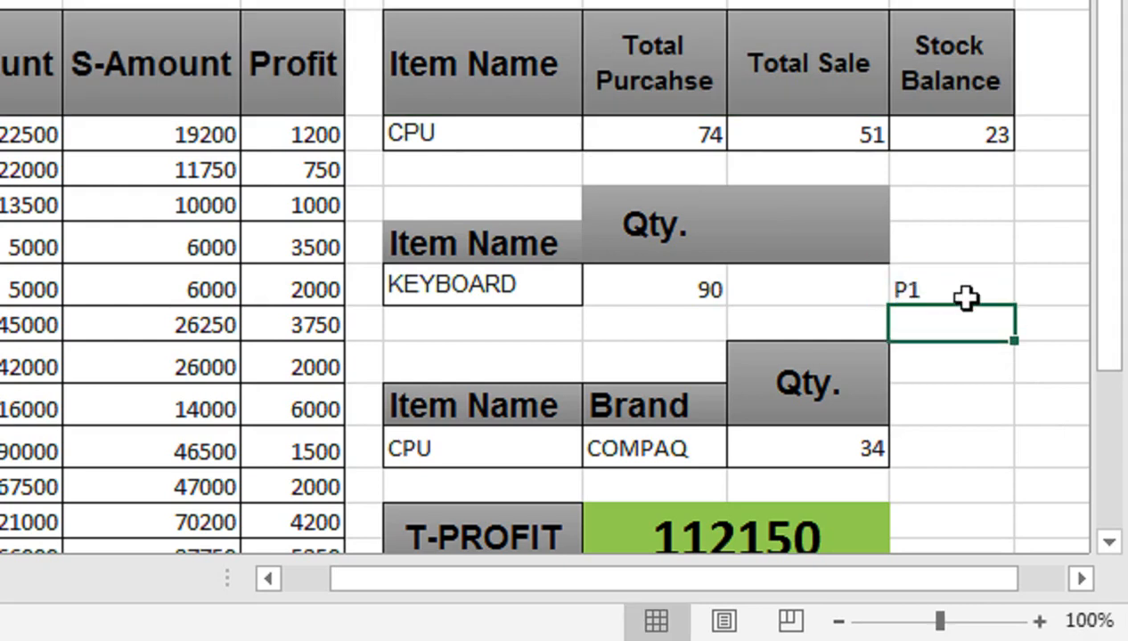
text(P2)
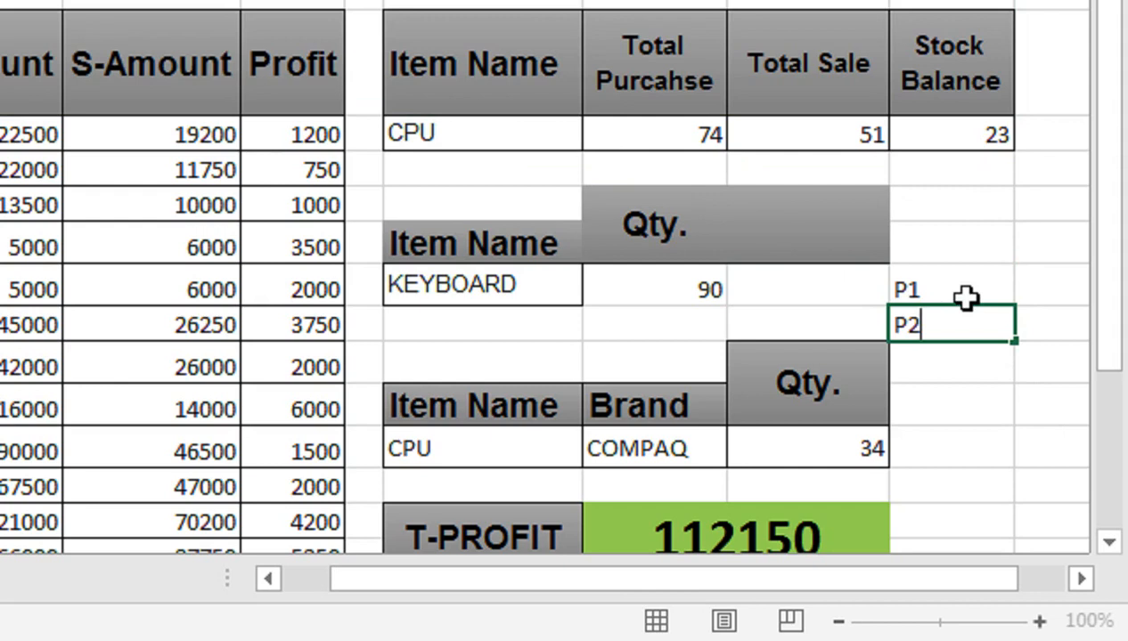
key(Return)
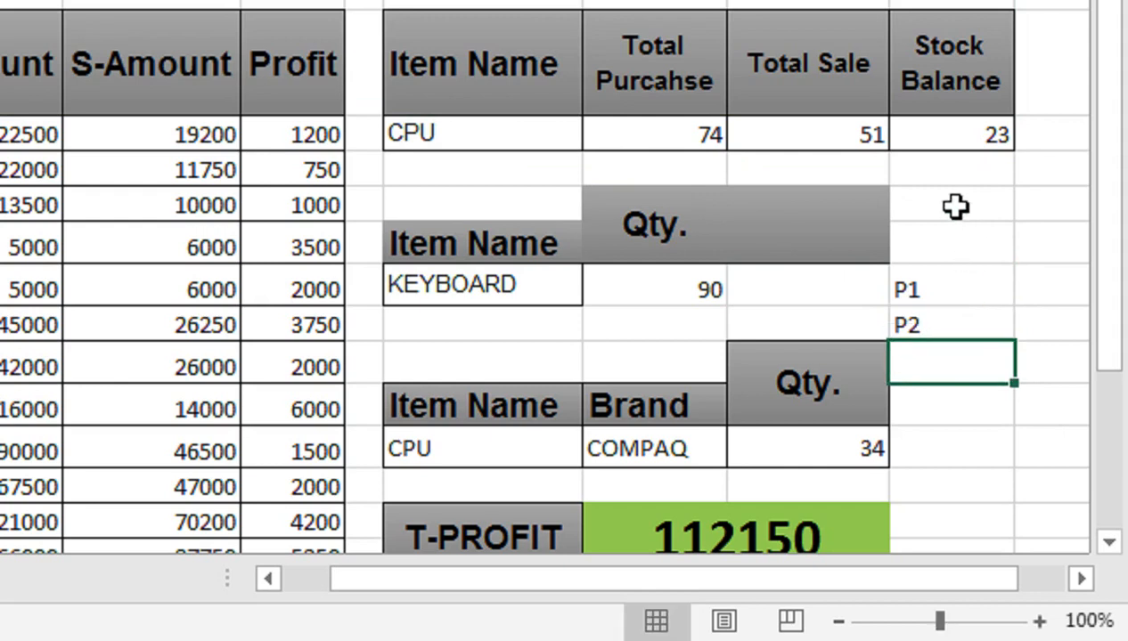
Step: Move the P1 and P2 labels to P16:P17, beside the T-PROFIT value
drag(955, 205, 947, 258)
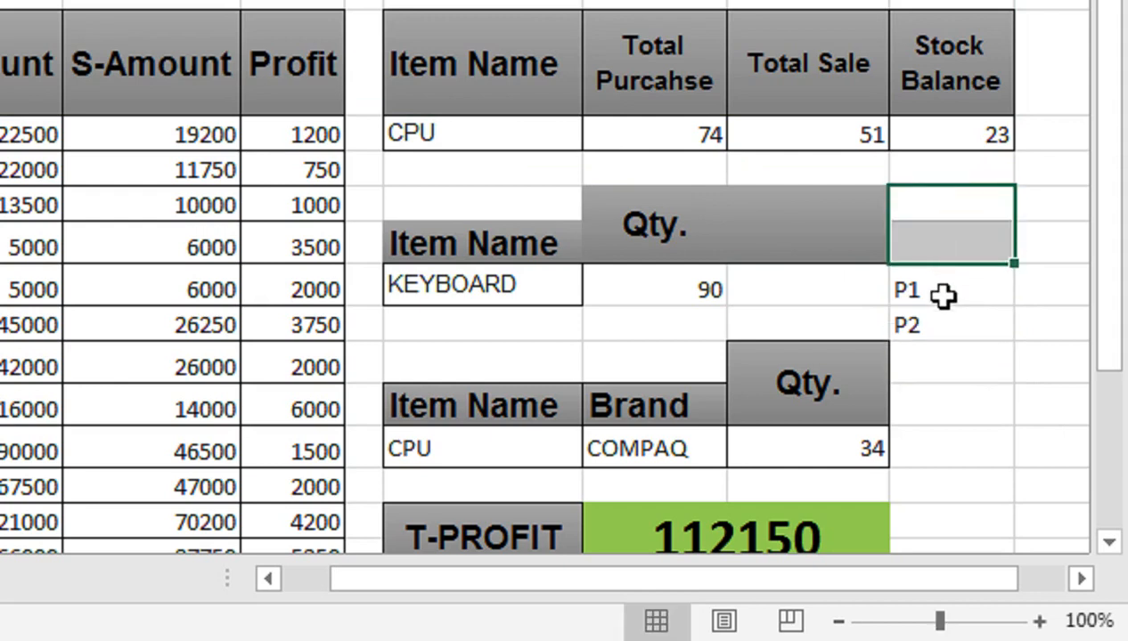
click(1024, 283)
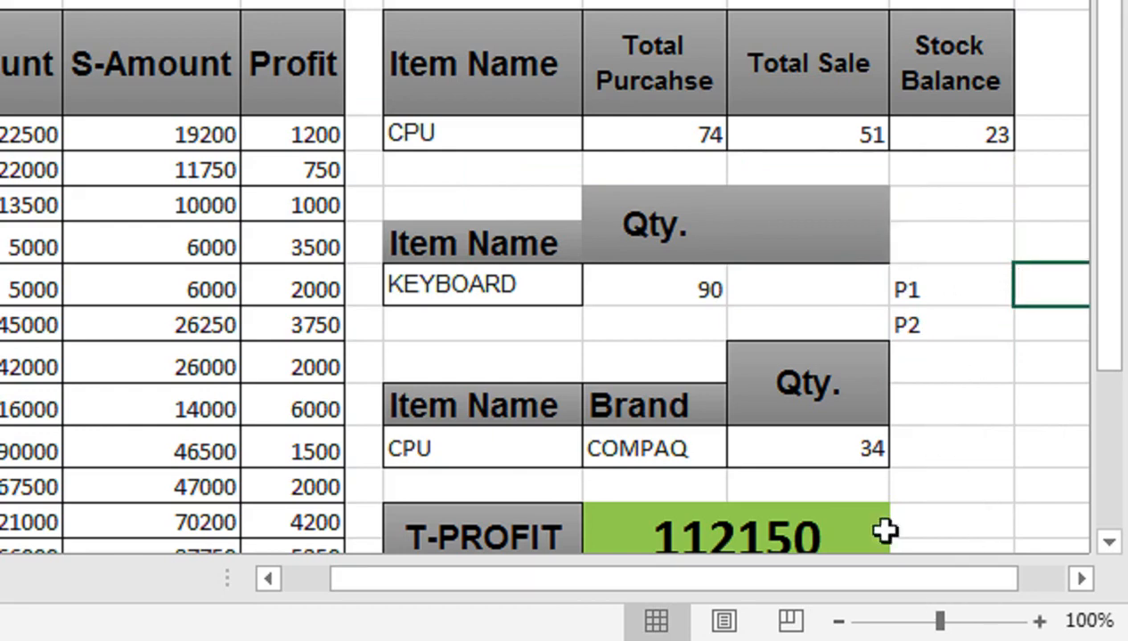
drag(969, 284, 945, 545)
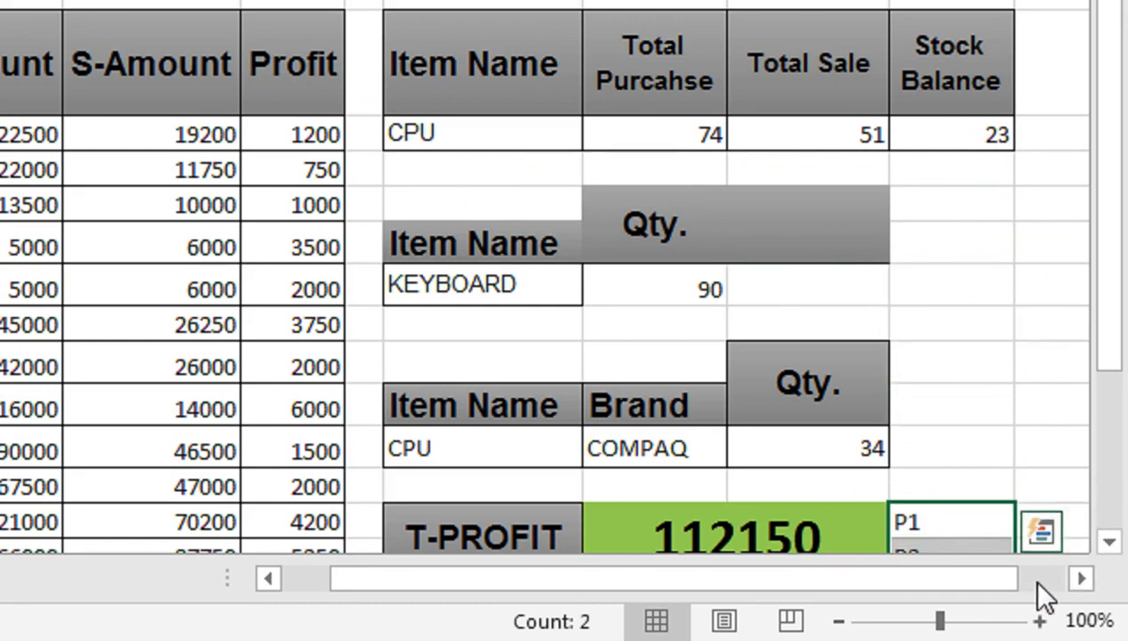
Step: Enter =N16/2 in Q16 beside P1 to take half of the total profit
click(1080, 581)
click(1081, 581)
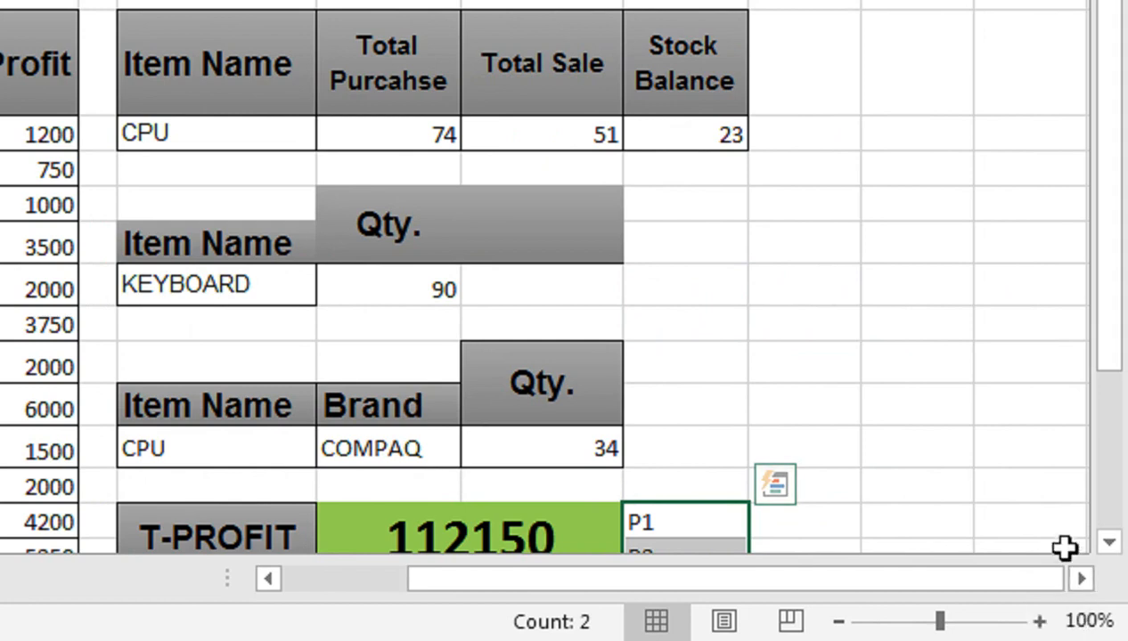
click(1110, 541)
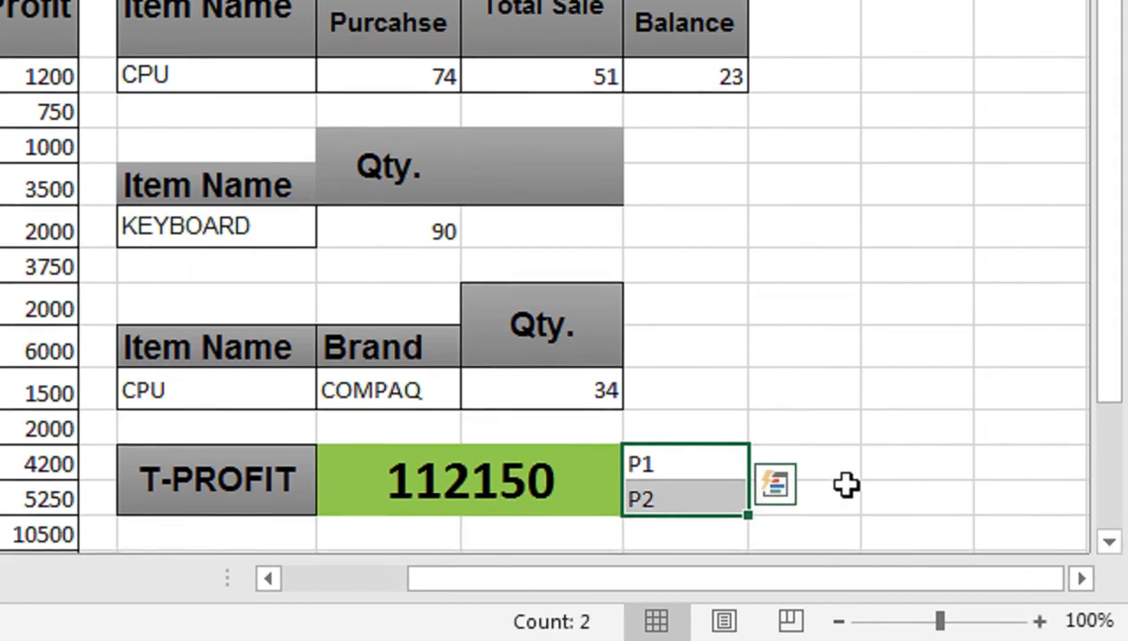
click(824, 472)
text(=)
key(Left)
key(Left)
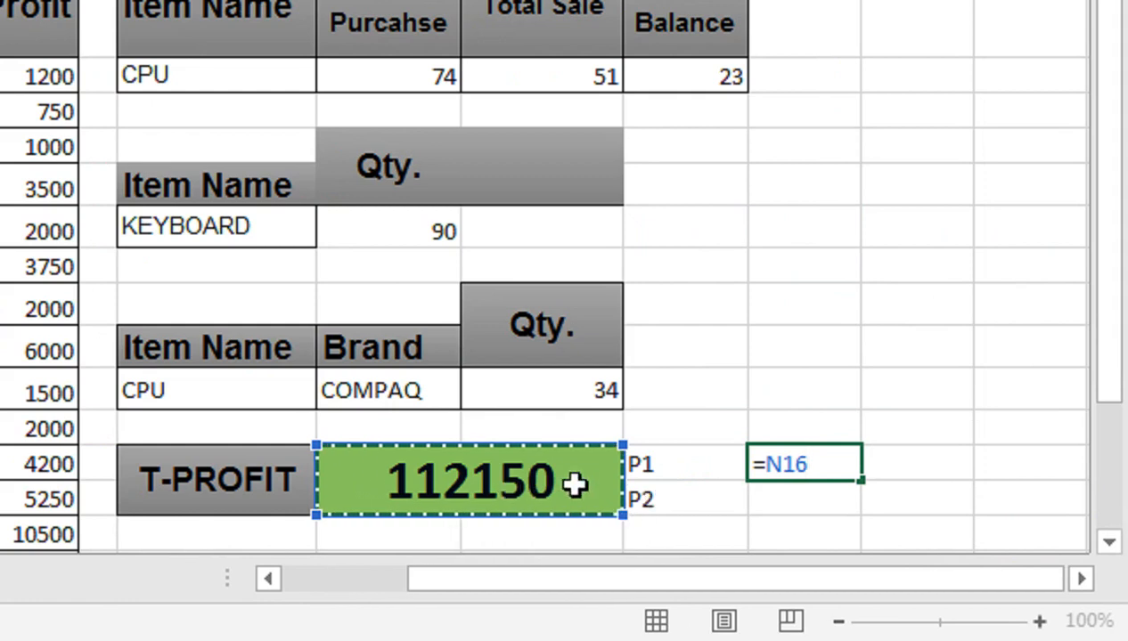
text(/)
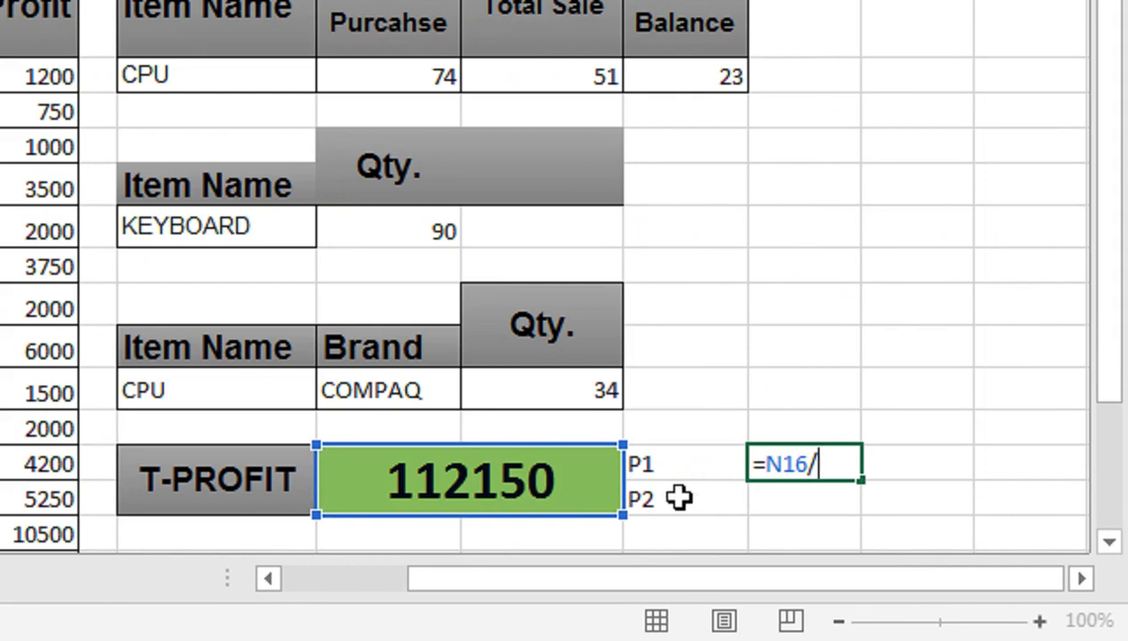
text(2)
key(Return)
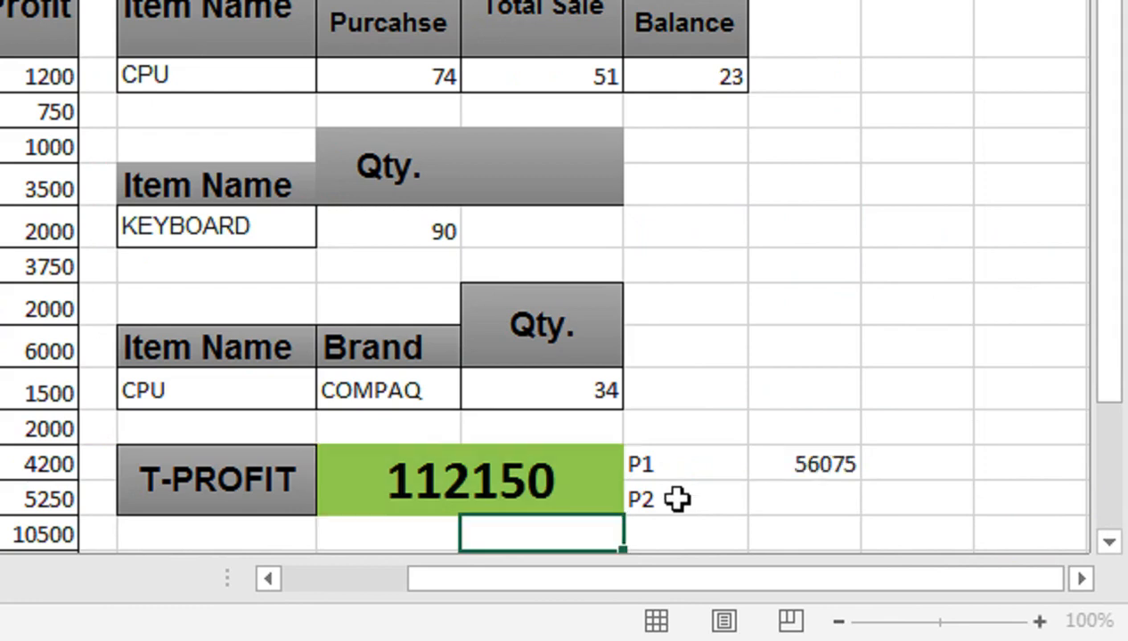
Step: Enter =N16/2 in Q17 beside P2 to give it half of the total profit
click(785, 460)
click(759, 499)
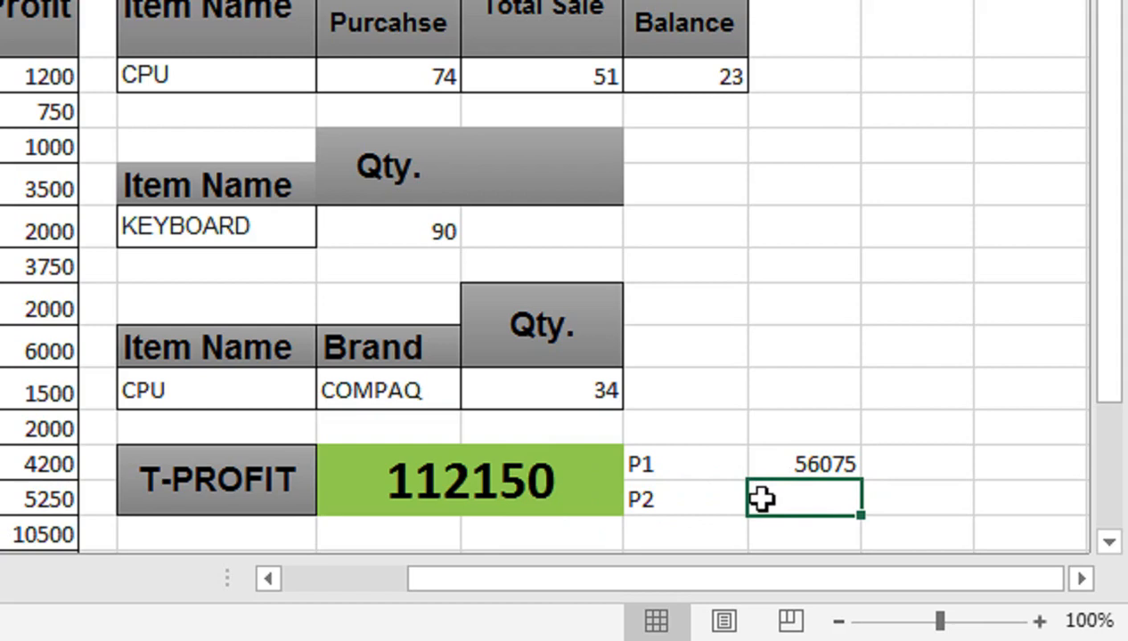
text(=)
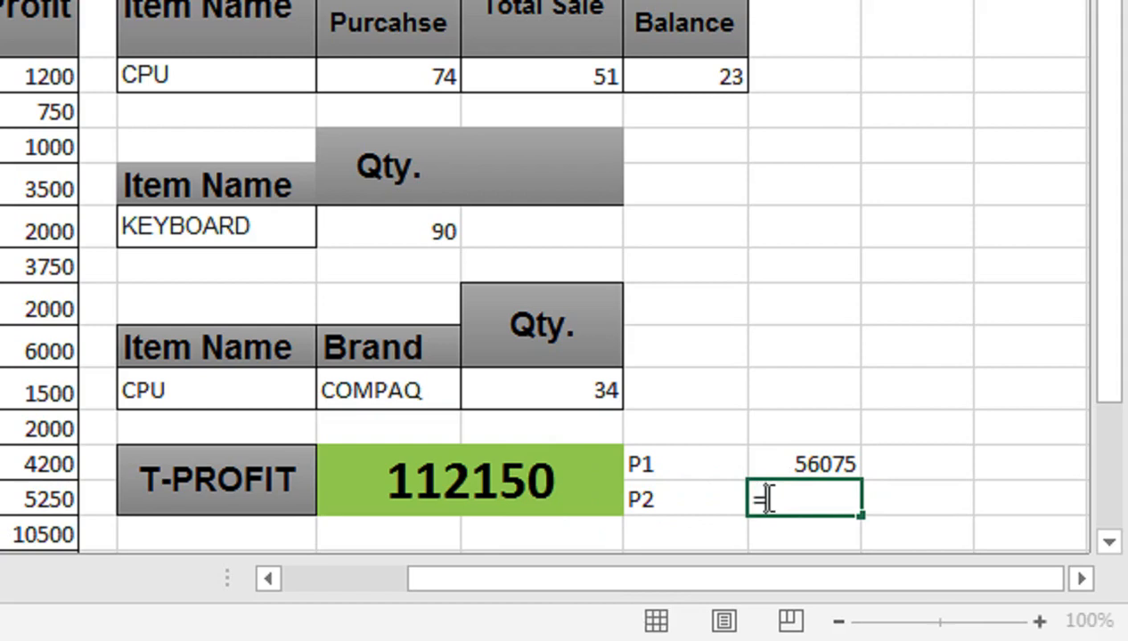
click(562, 479)
text(/2)
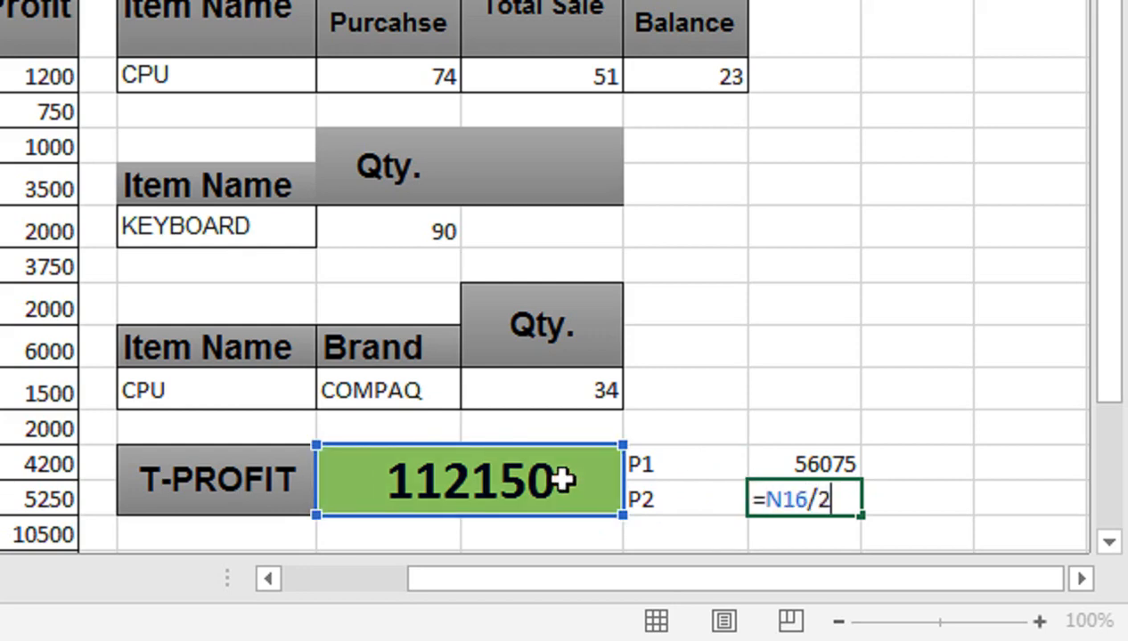
key(Return)
key(Up)
key(Up)
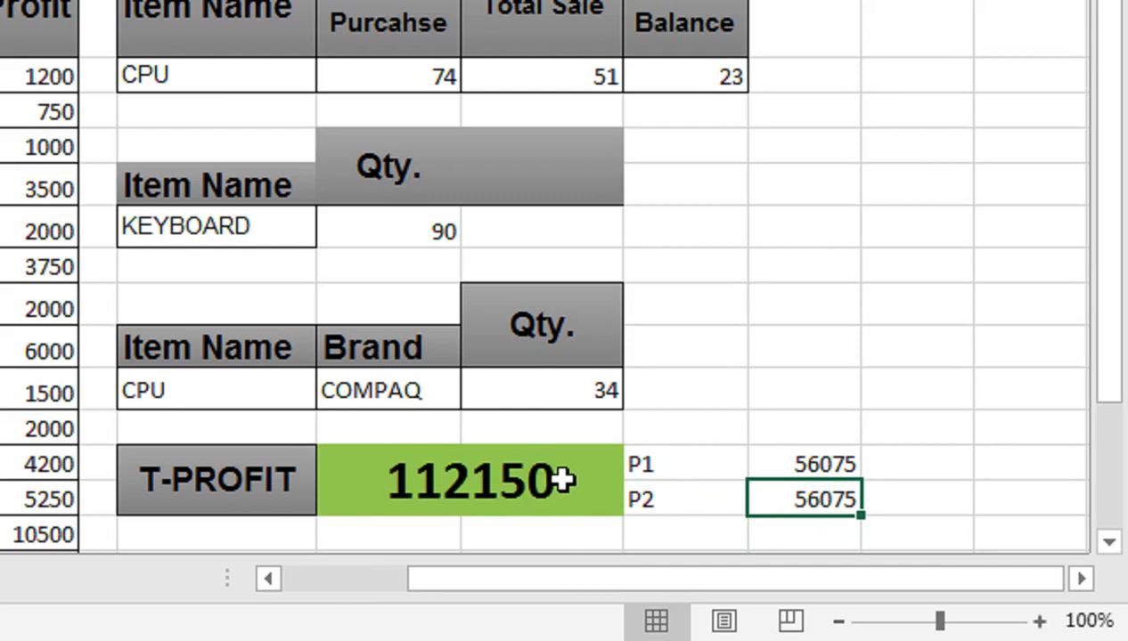
Step: Enter the label CHECK in P18, directly below the P2 label
key(Down)
key(Down)
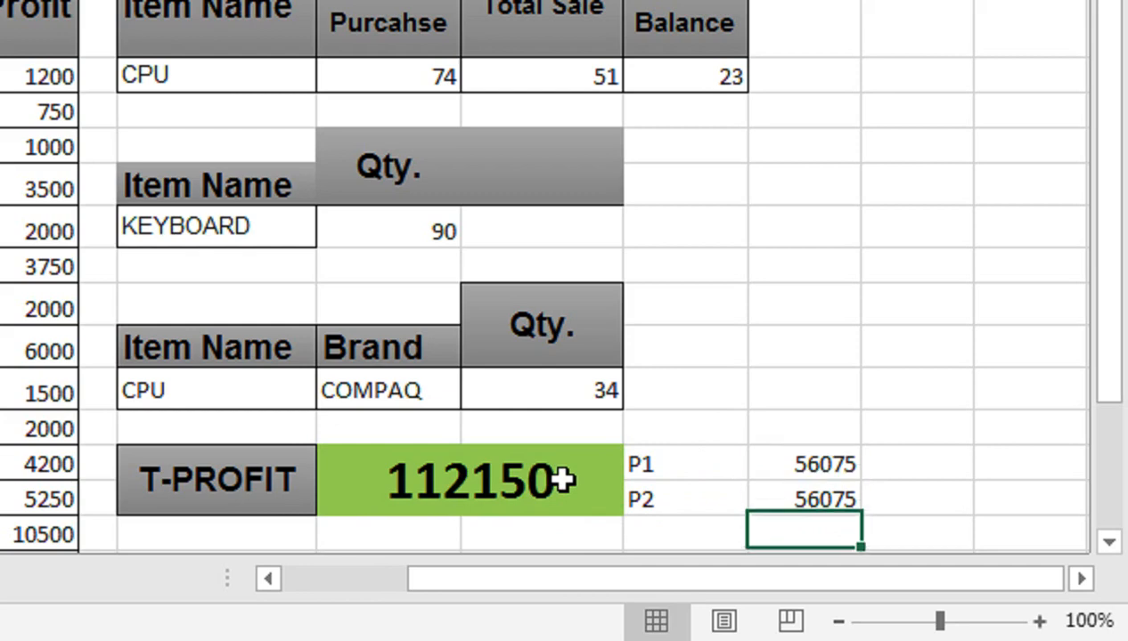
key(Left)
key(Left)
key(Right)
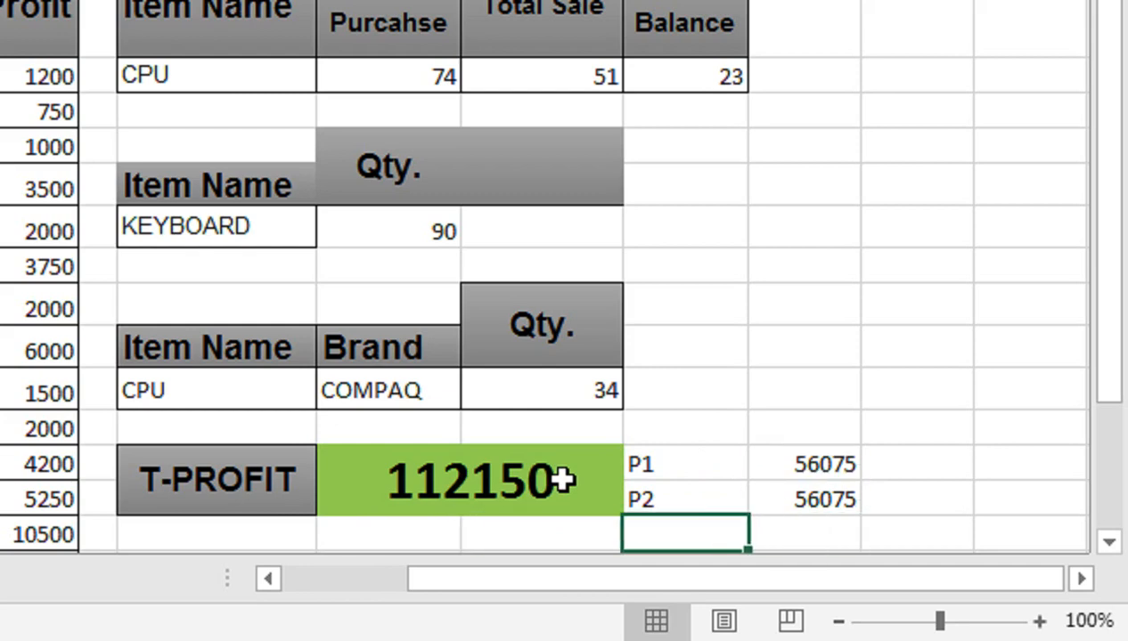
text(CHEC)
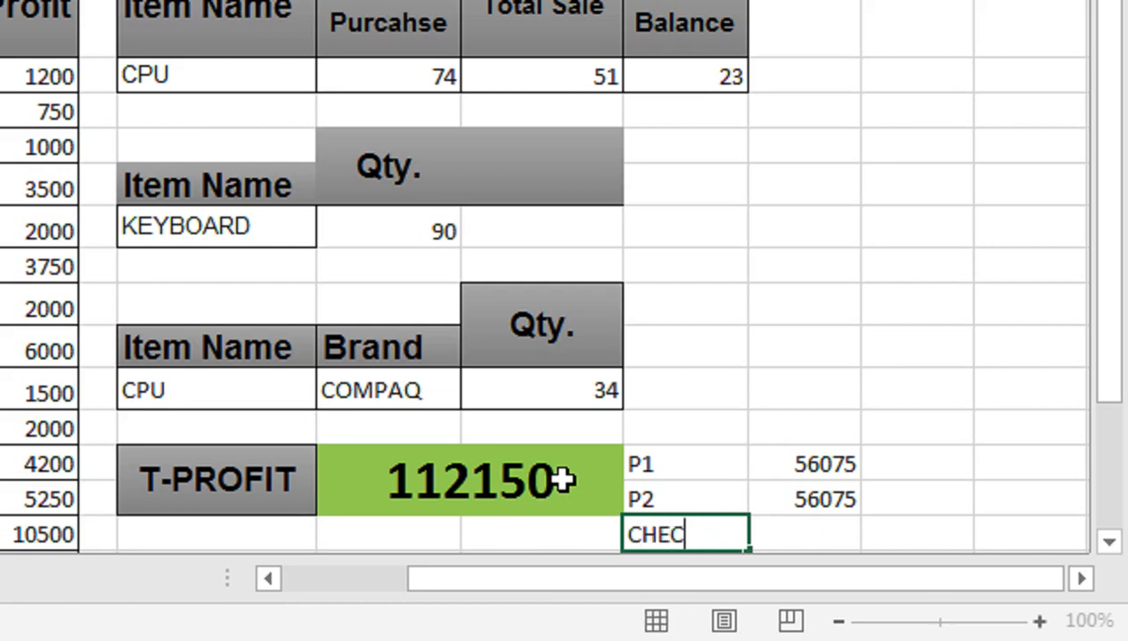
text(K)
Step: Enter =Q16+Q17 in Q18 beside CHECK to add the P1 and P2 shares
key(Right)
text(=)
key(Up)
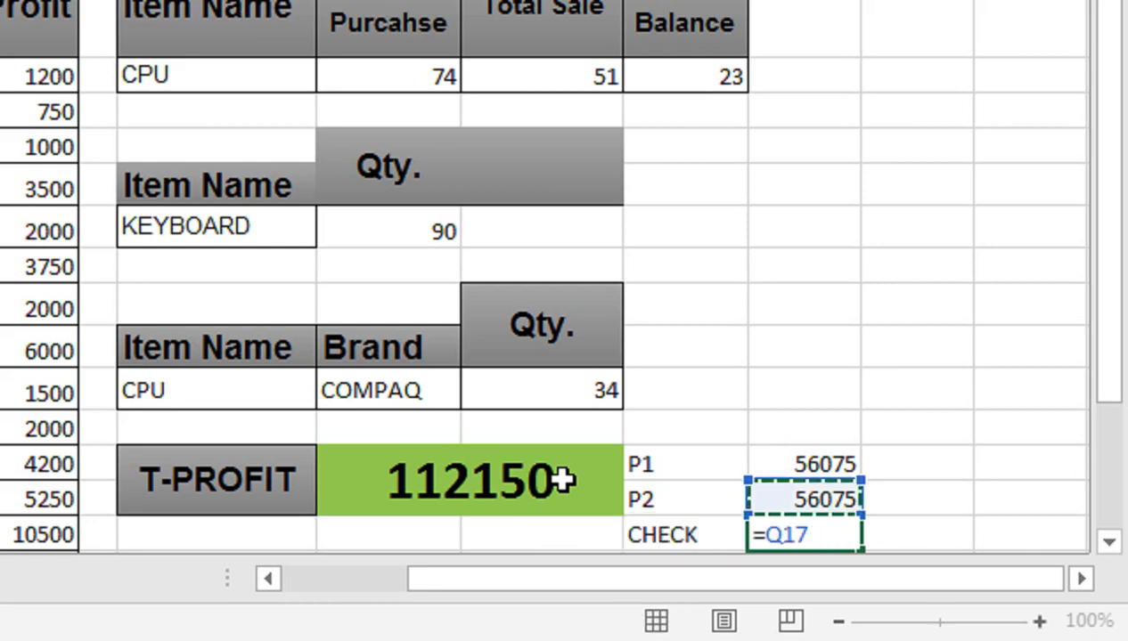
key(Up)
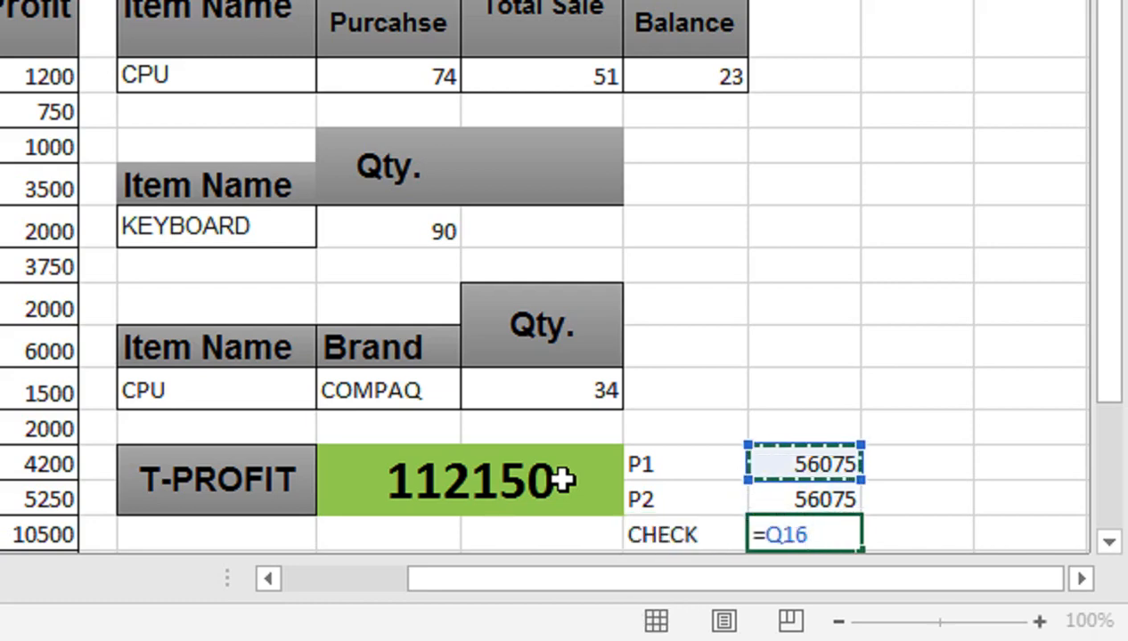
text(+)
key(Up)
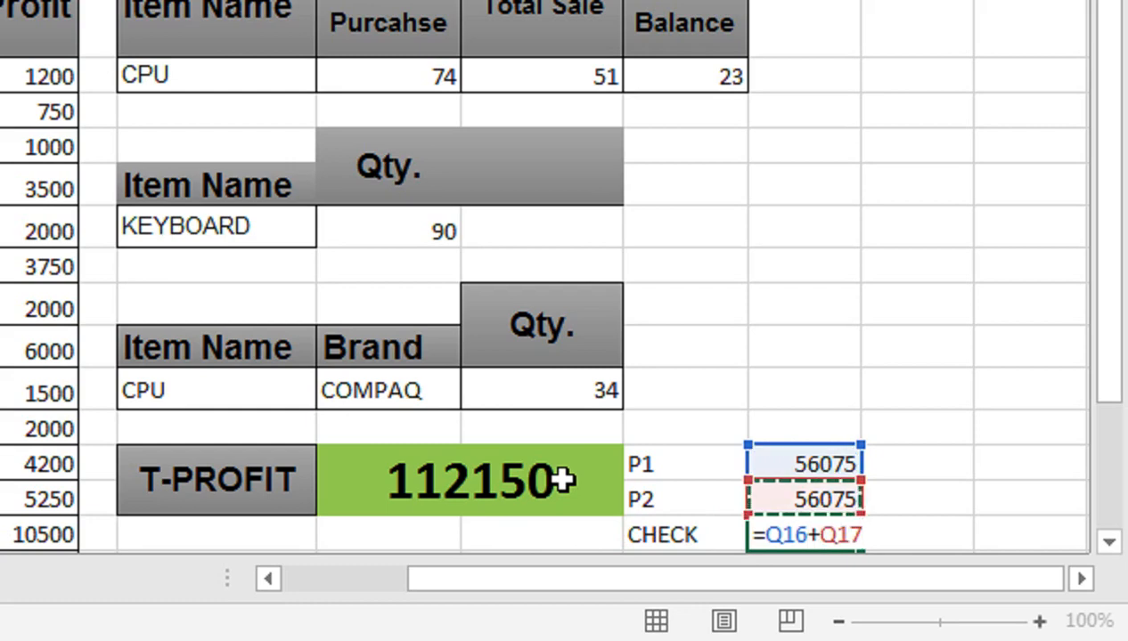
key(Return)
Step: Compare the P1 and P2 shares and the CHECK sum with the T-PROFIT value
key(Up)
key(Up)
key(Right)
key(Up)
key(Left)
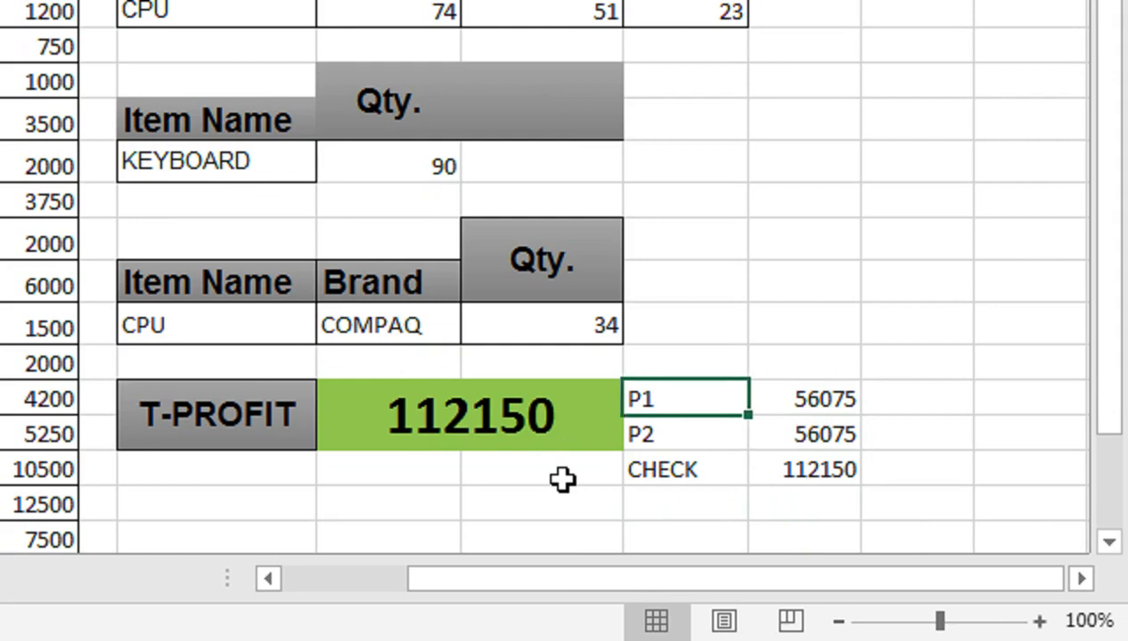
key(Left)
key(Right)
key(Right)
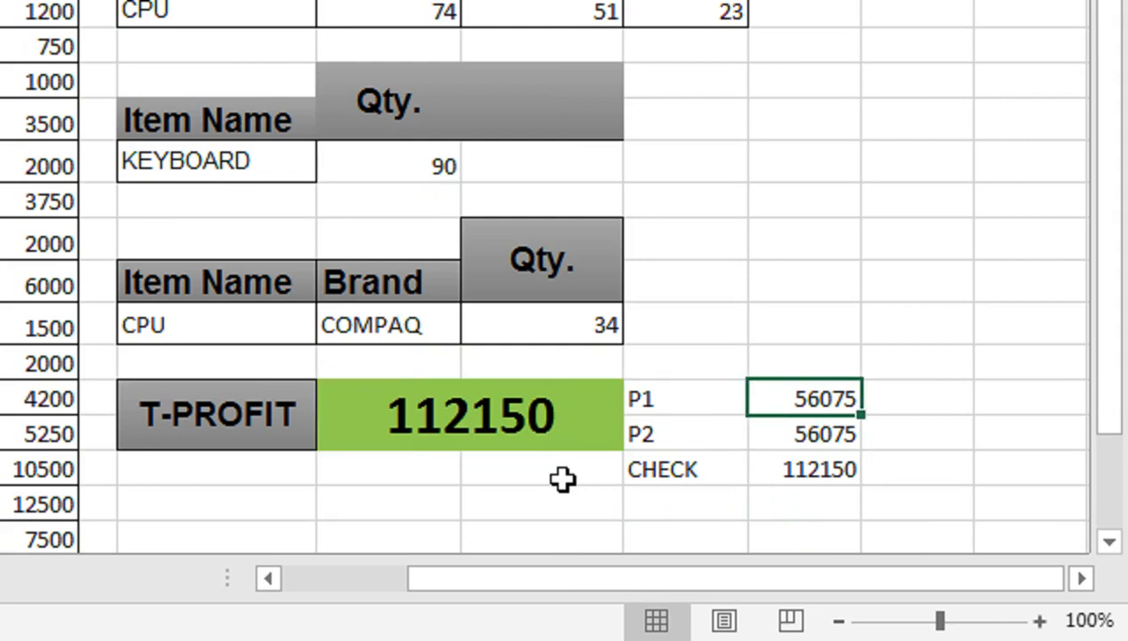
key(Down)
key(Down)
key(Up)
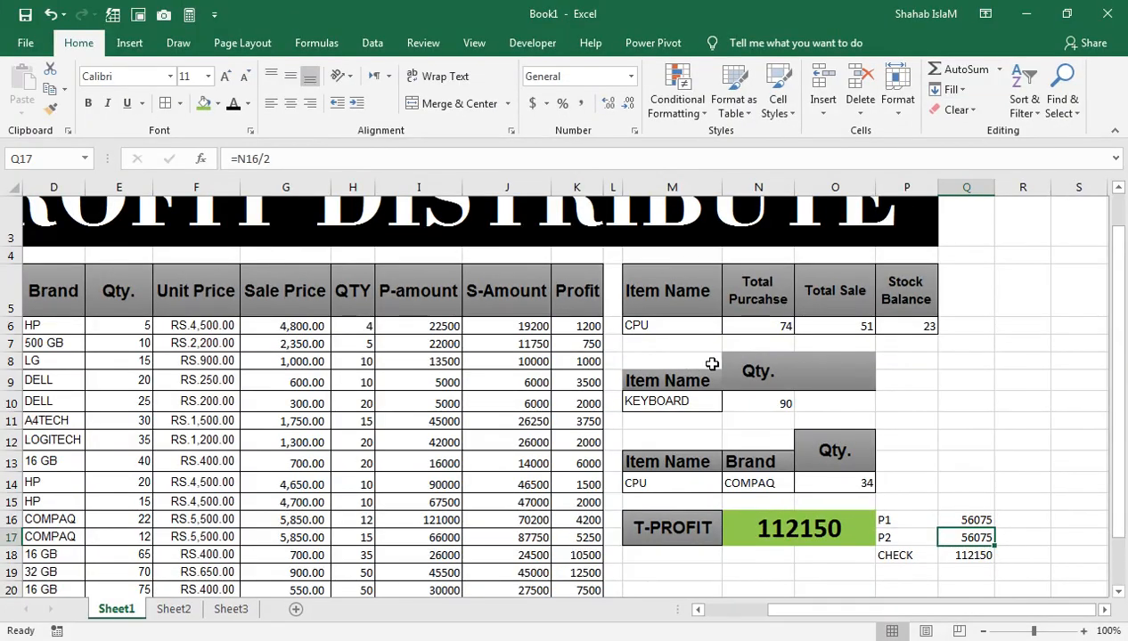
Step: Apply borders to M10:O10, the KEYBOARD row of the item quantity table
drag(829, 402, 668, 403)
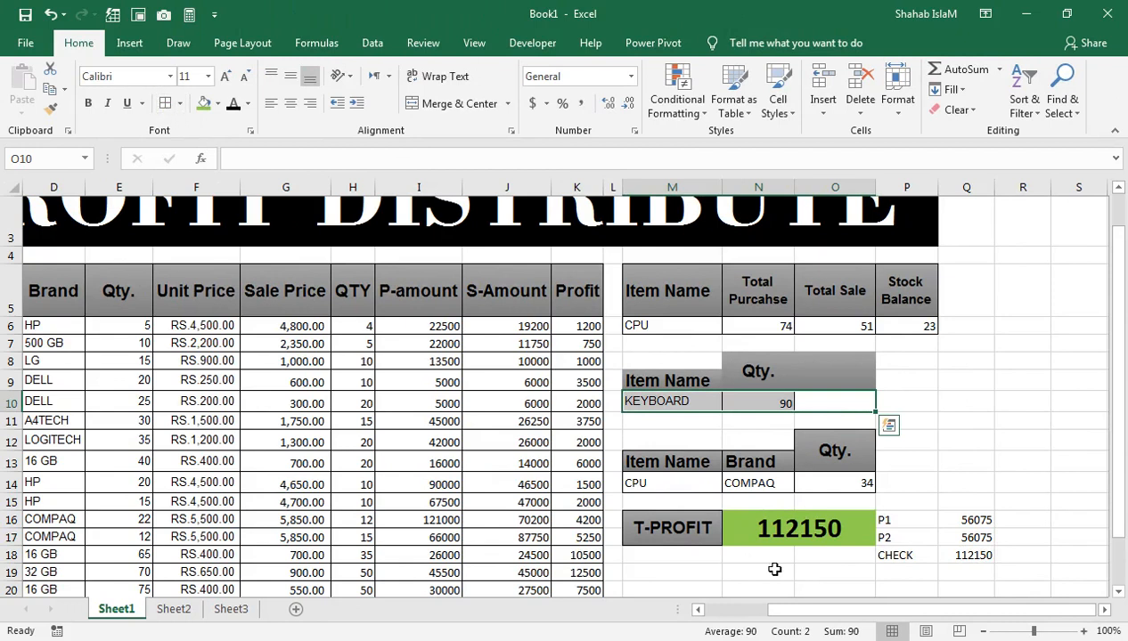
click(810, 381)
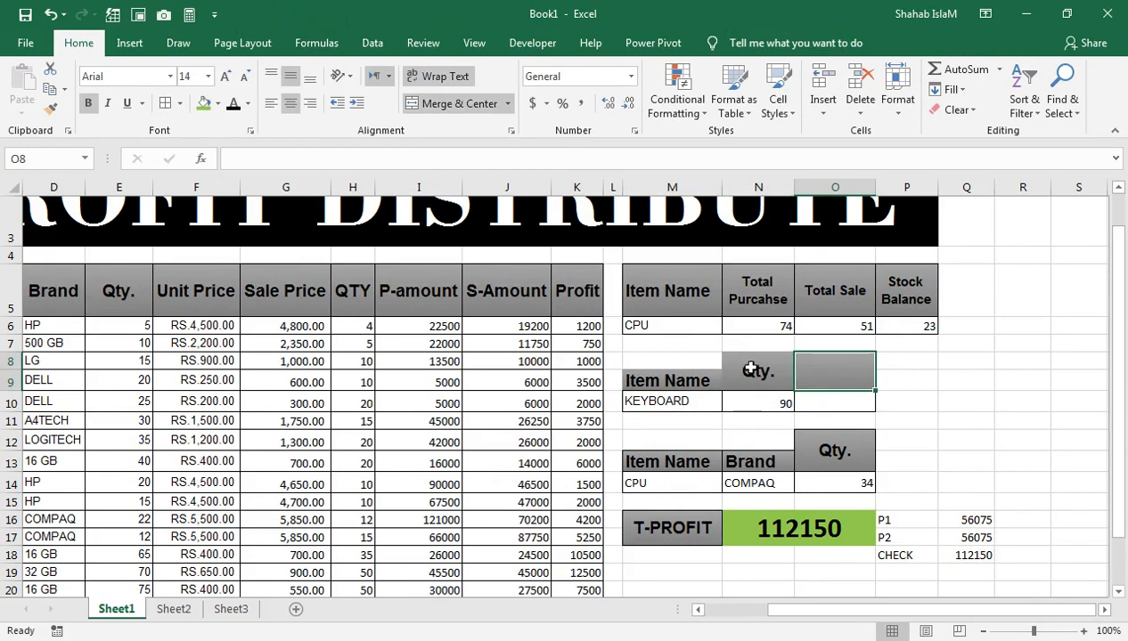
click(680, 363)
click(846, 380)
Step: Review the P1 and P2 shares in P16:Q17 and the profit sheet from its title and first columns
drag(974, 521, 921, 534)
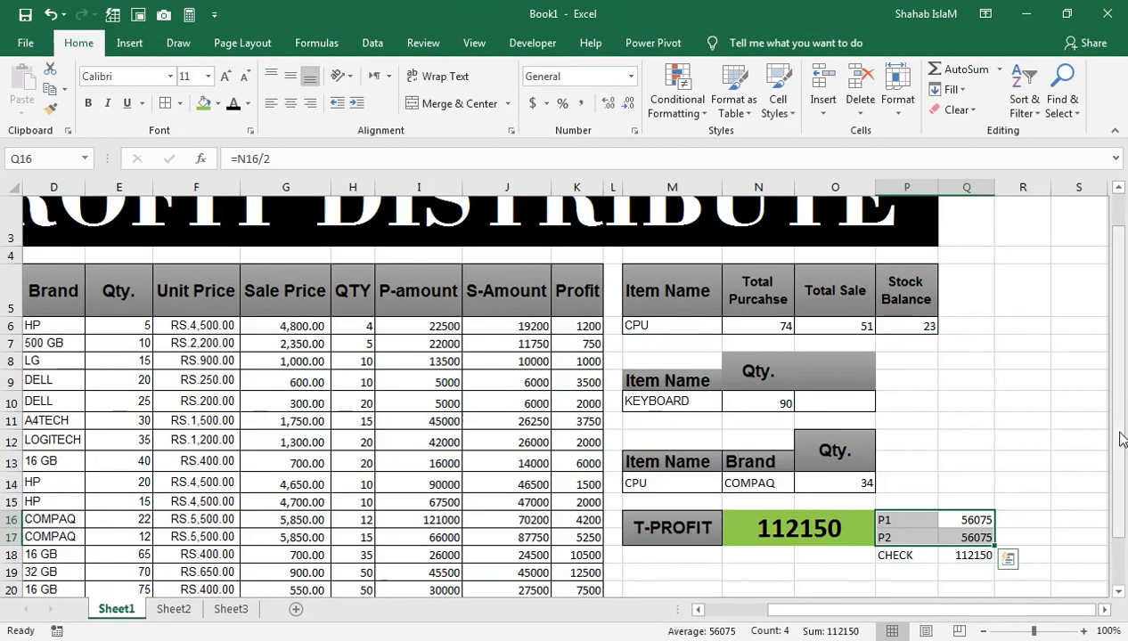
drag(1122, 436, 1124, 365)
drag(450, 424, 450, 443)
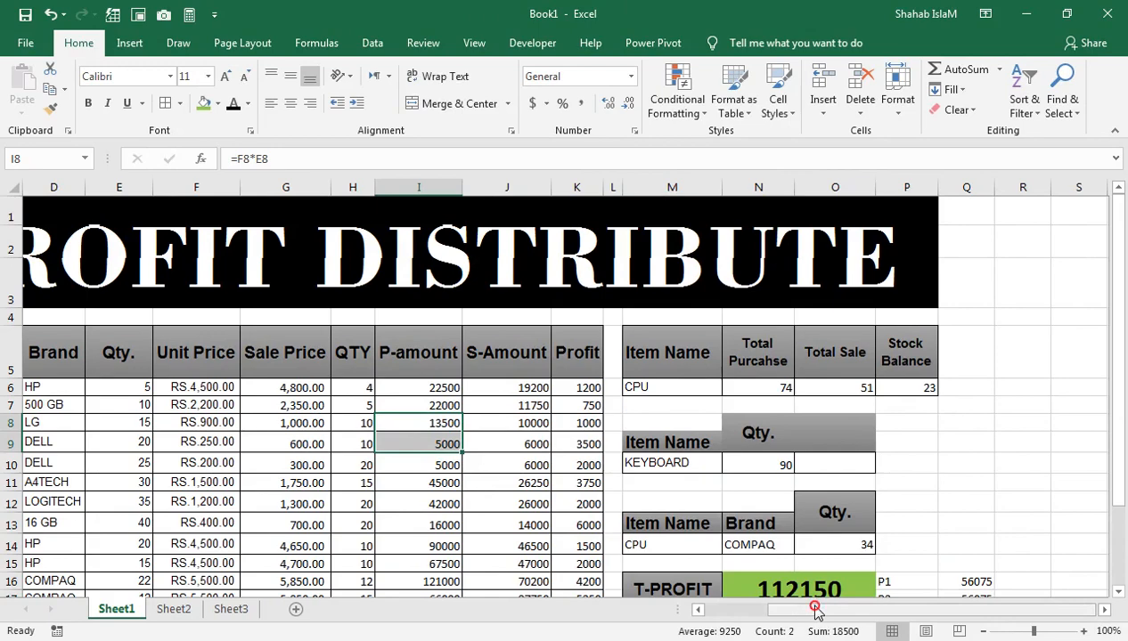
drag(808, 609, 738, 610)
click(589, 502)
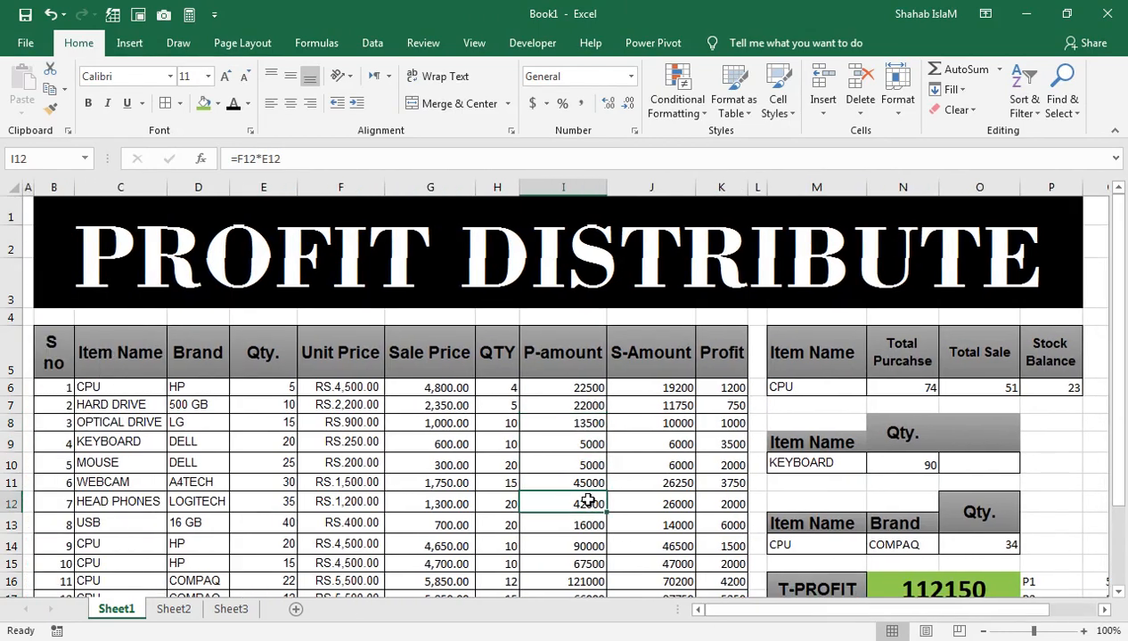